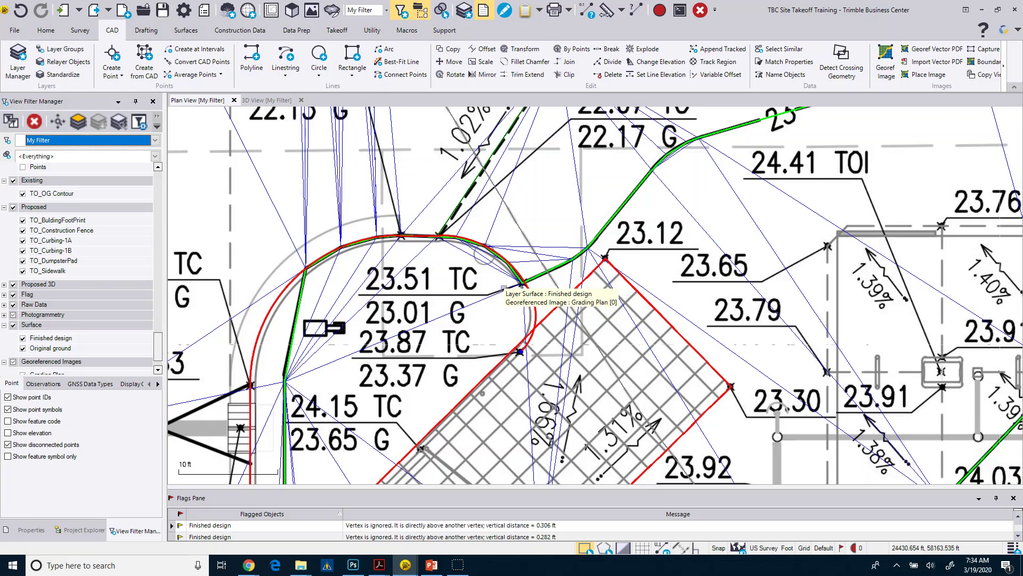
Create a linestring named FG-CurbLine on layer TO_Curbing-1B-3D with sharp surface sharpness
left_click(452, 239)
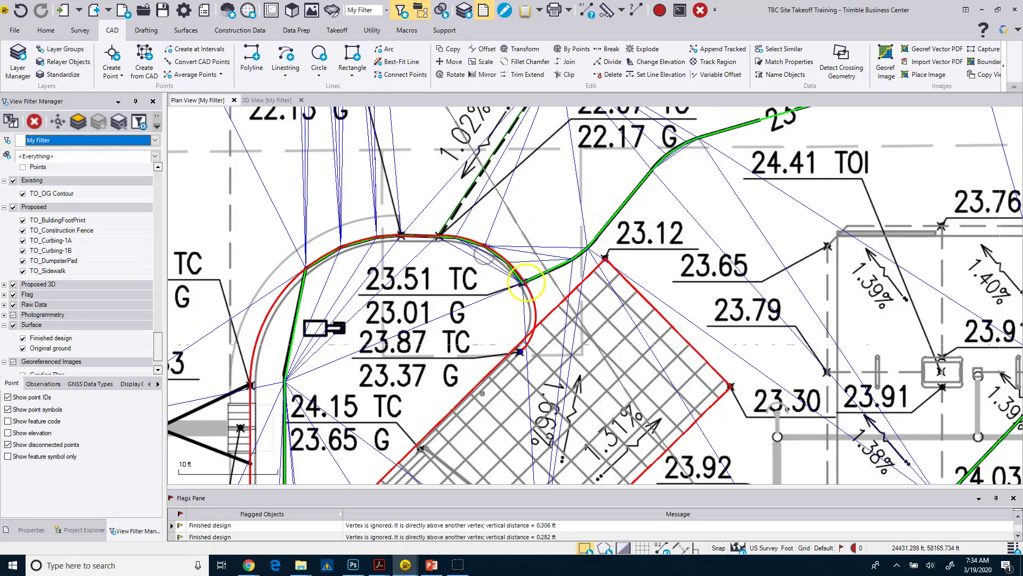
scroll(527, 285, "up", 3)
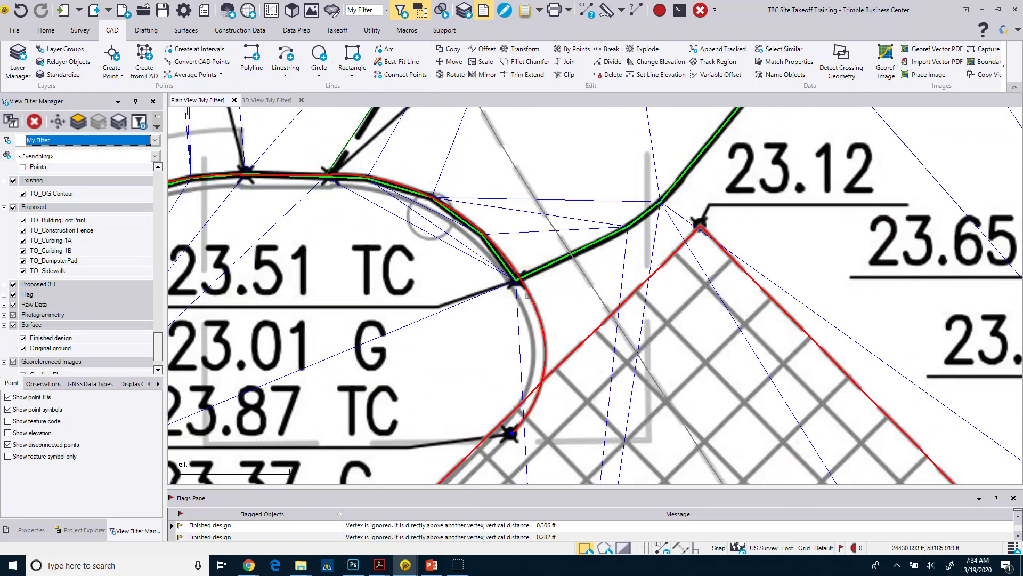
scroll(515, 283, "up", 2)
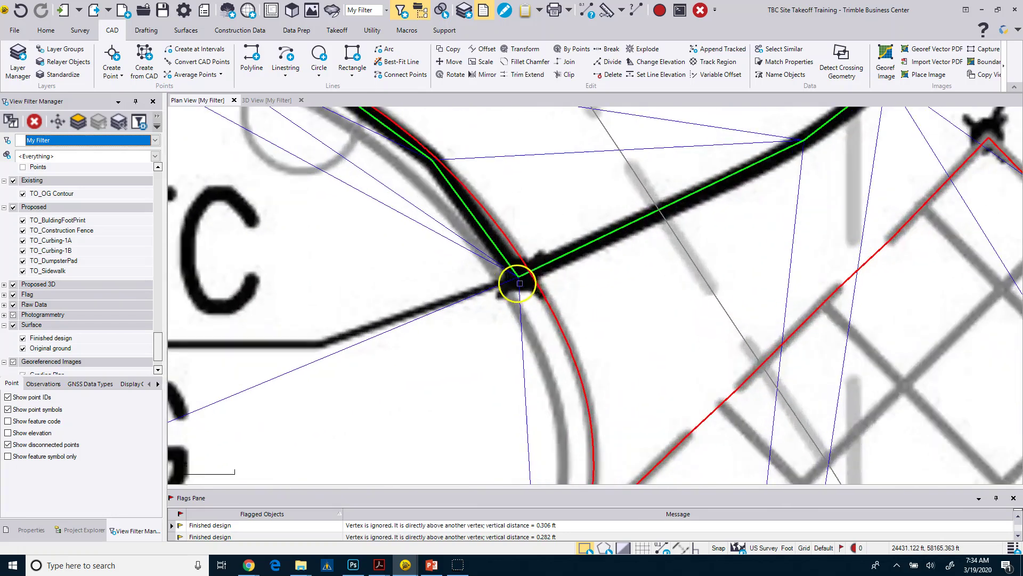
scroll(532, 270, "down", 2)
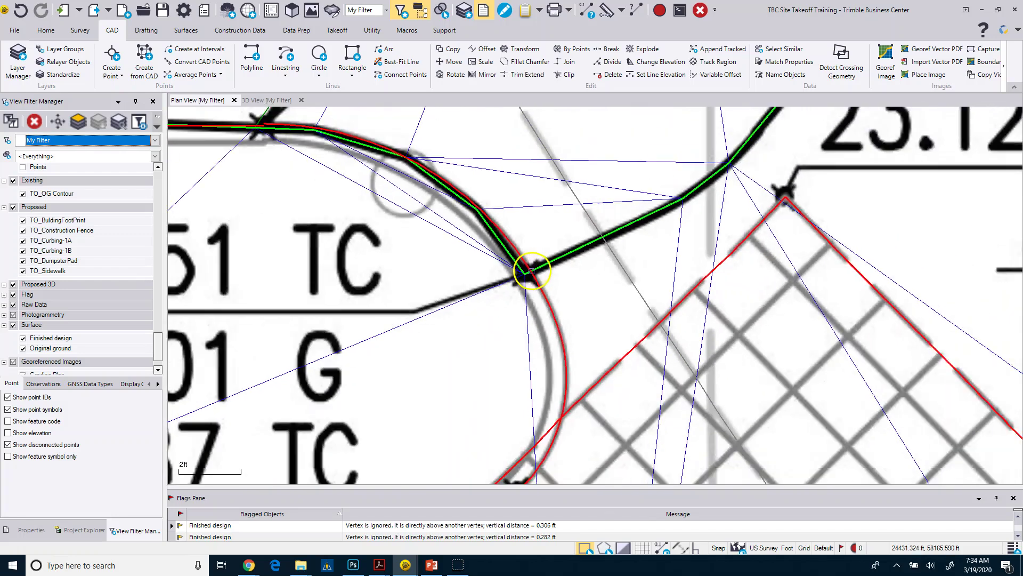
scroll(532, 274, "down", 2)
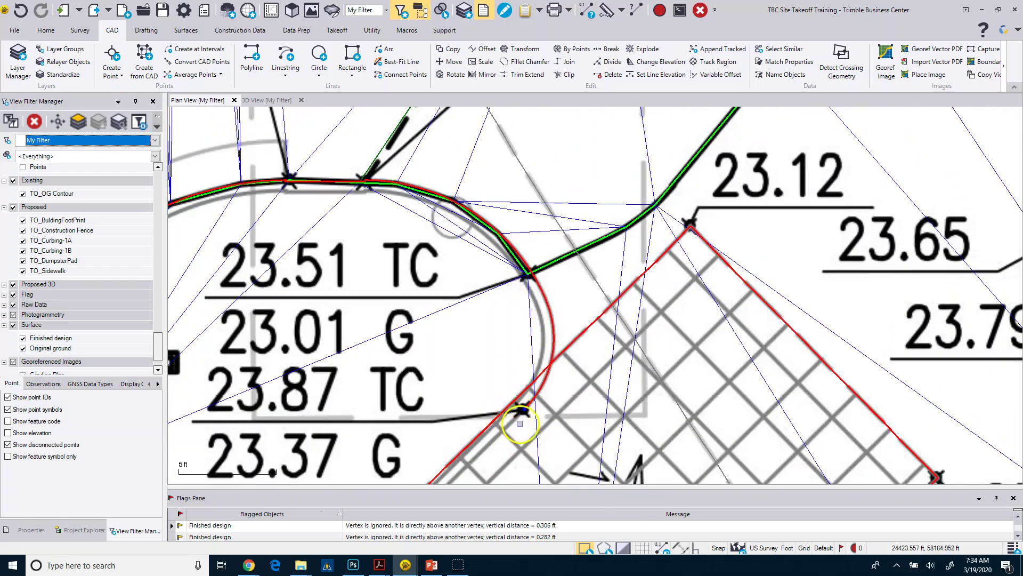
scroll(520, 424, "down", 2)
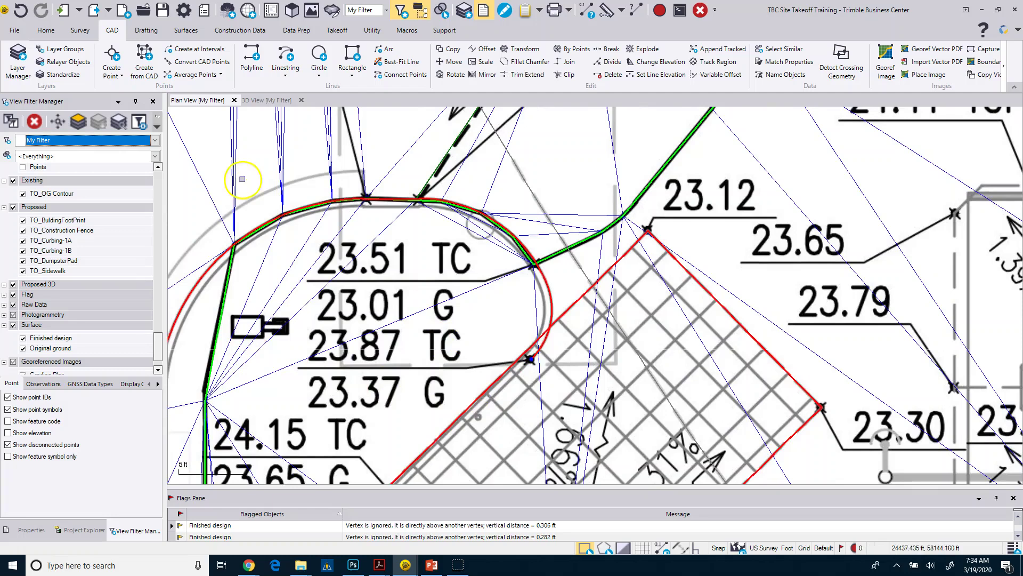
left_click(285, 57)
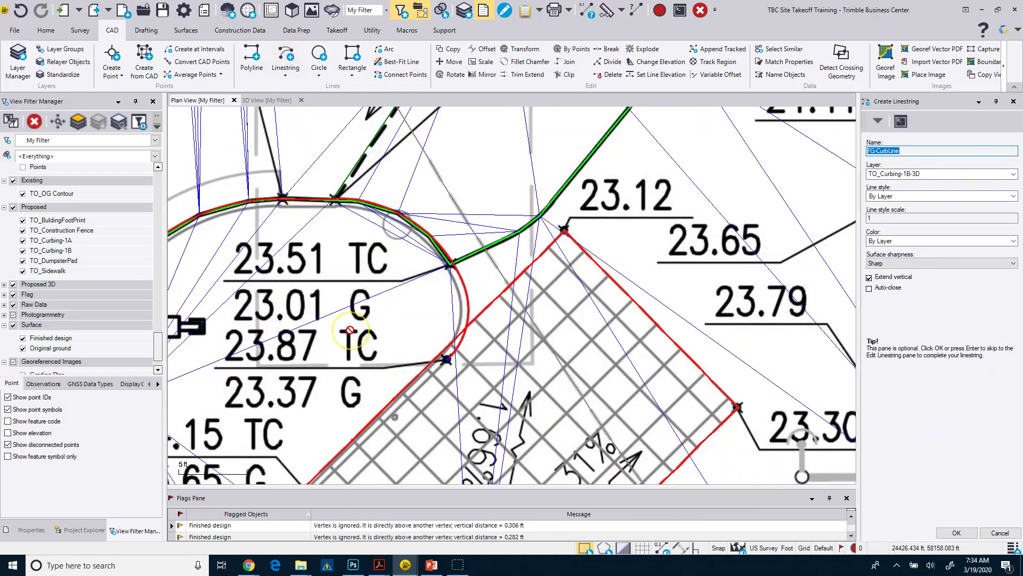
mouse_move(334, 202)
left_mouse_down()
mouse_move(425, 325)
mouse_move(338, 222)
mouse_move(349, 196)
left_mouse_up()
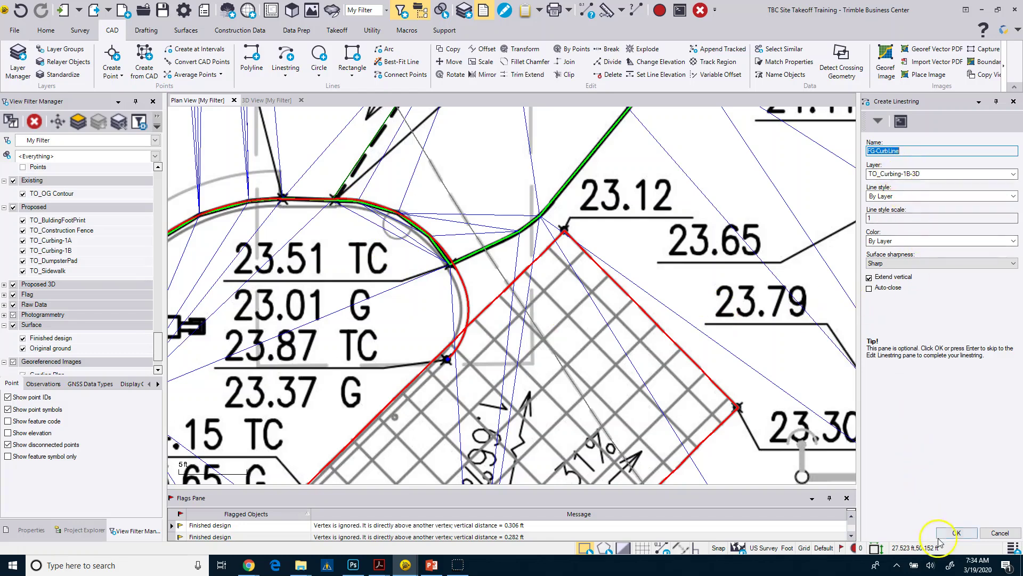
left_click(957, 533)
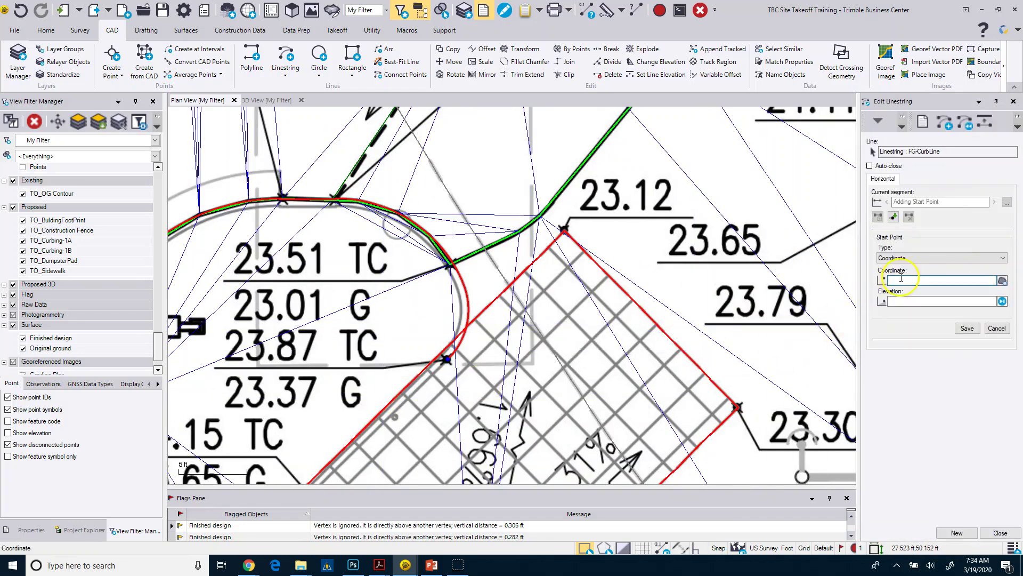
Place the linestring's start point at the curb end by the 23.87 TC / 23.37 G label, with elevation 23.37
scroll(446, 360, "up", 3)
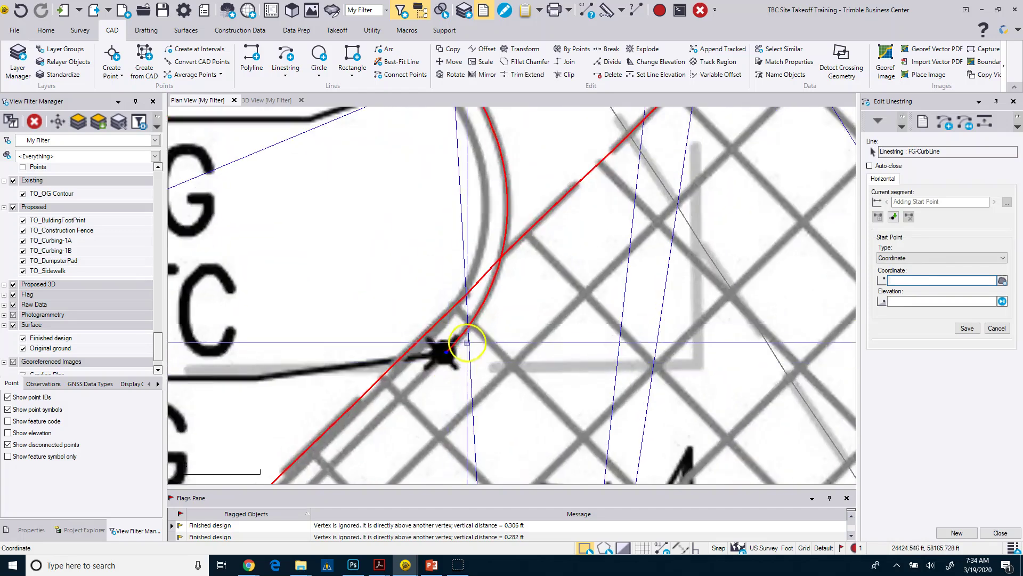
left_click(446, 352)
scroll(434, 392, "down", 5)
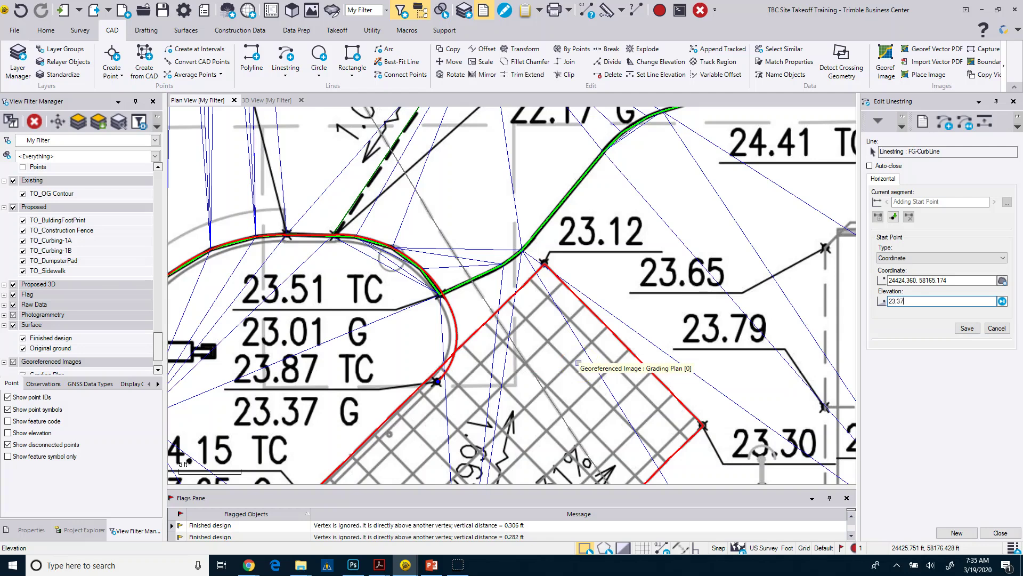
left_click(969, 328)
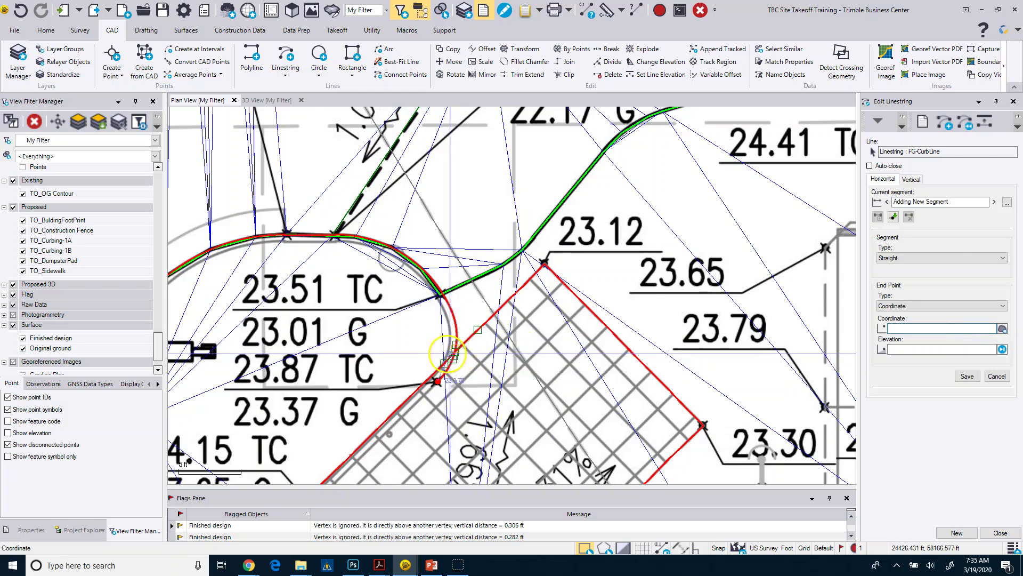
Add a smooth curve segment ending midway around the red curb arc, with its elevation entered as "?"
left_click(896, 258)
left_click(901, 268)
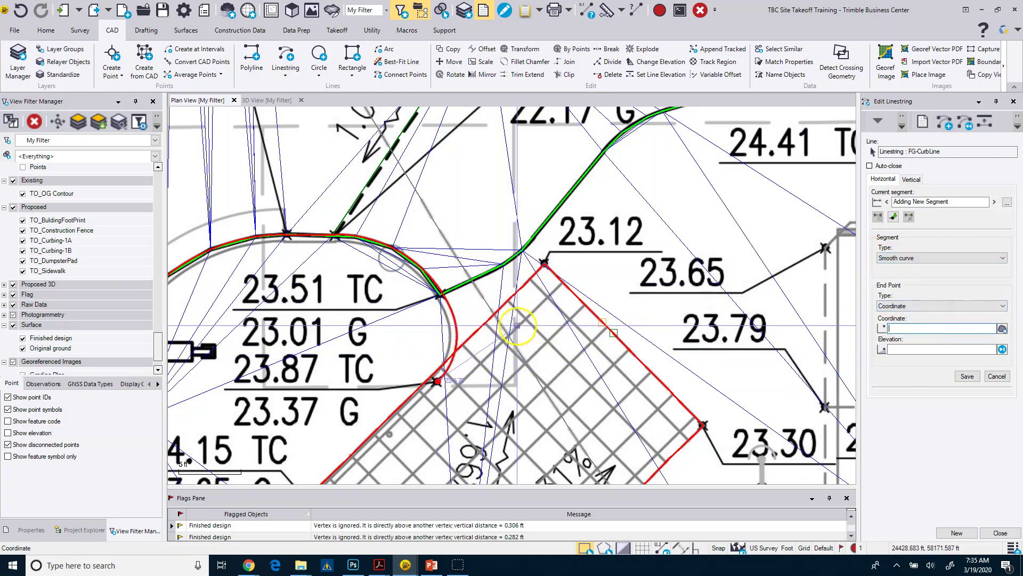
left_click(457, 328)
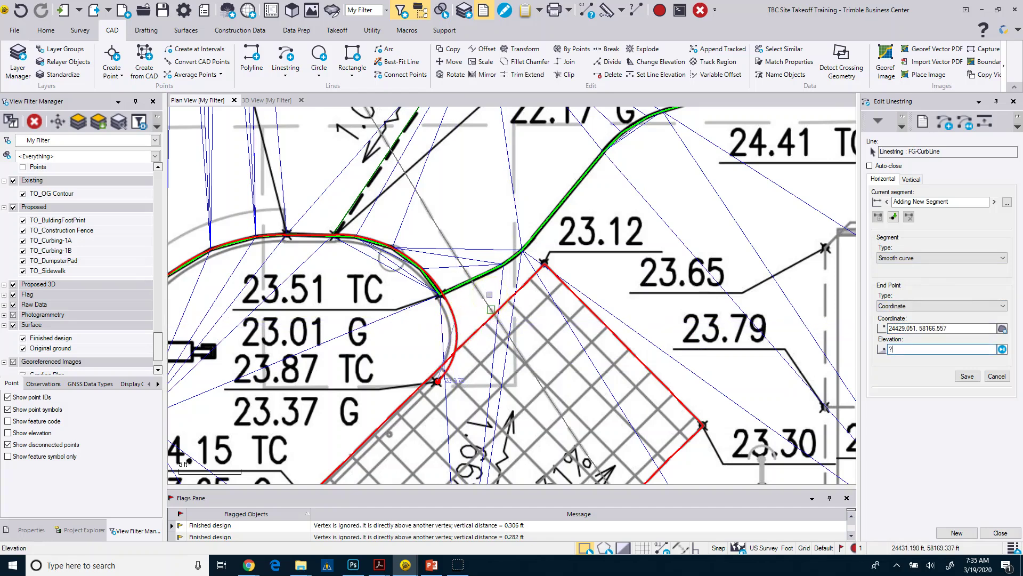
left_click(1009, 401)
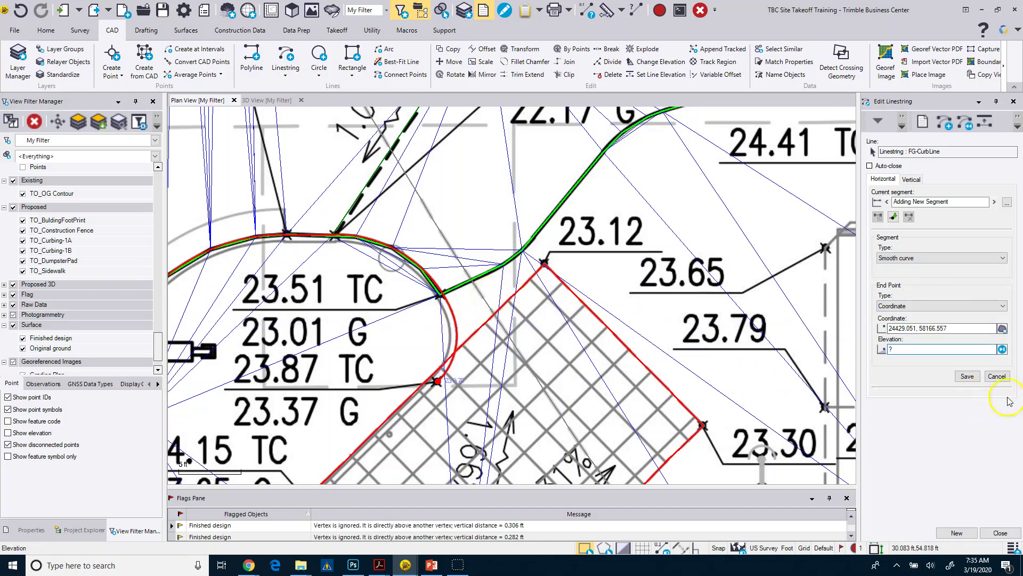
left_click(966, 376)
Add a smooth curve point on the red curb line near the 23.01 G spot, taking its elevation from the FG-Countours linestring
scroll(446, 289, "up", 3)
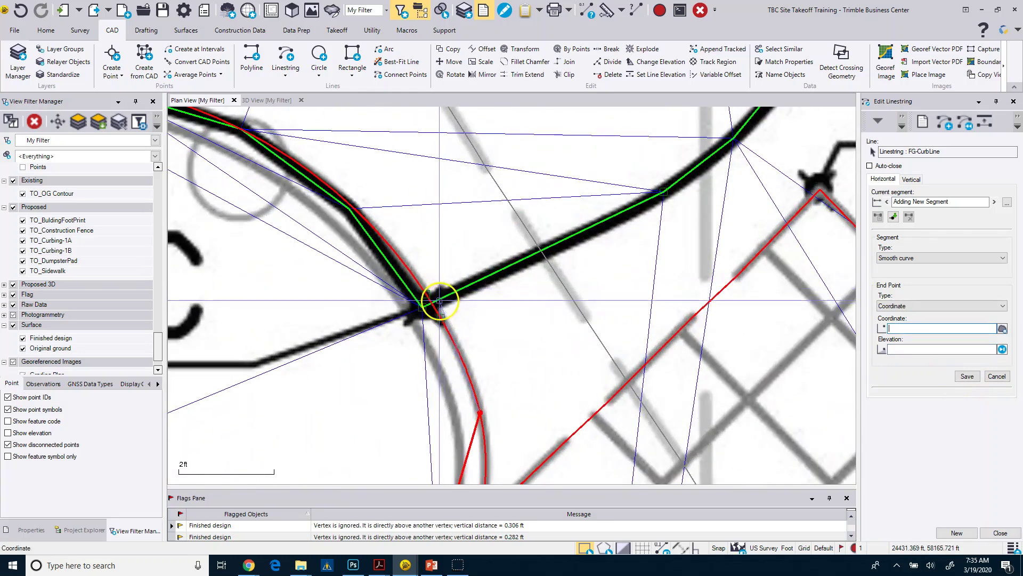
scroll(439, 300, "up", 3)
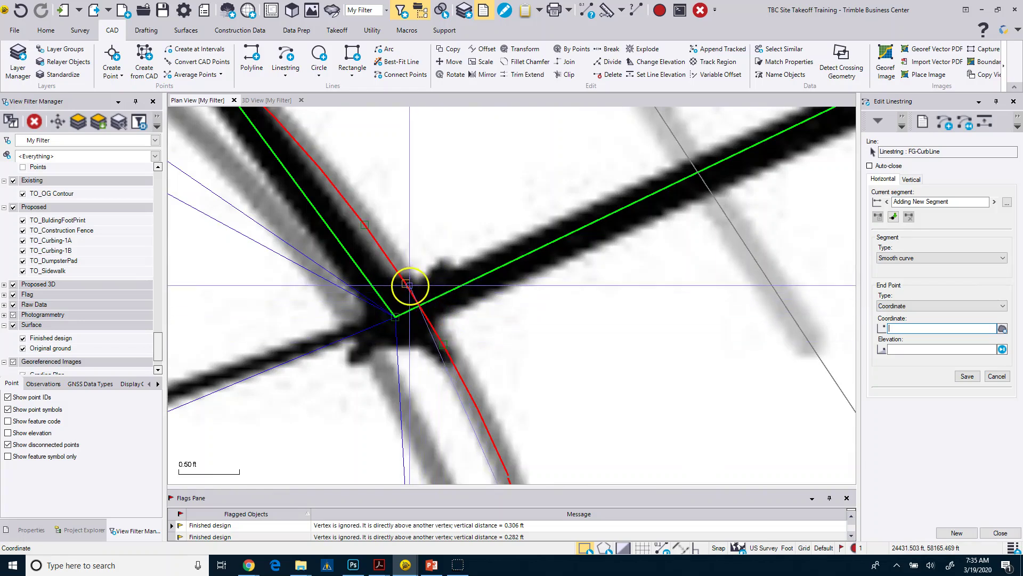
scroll(469, 333, "down", 1)
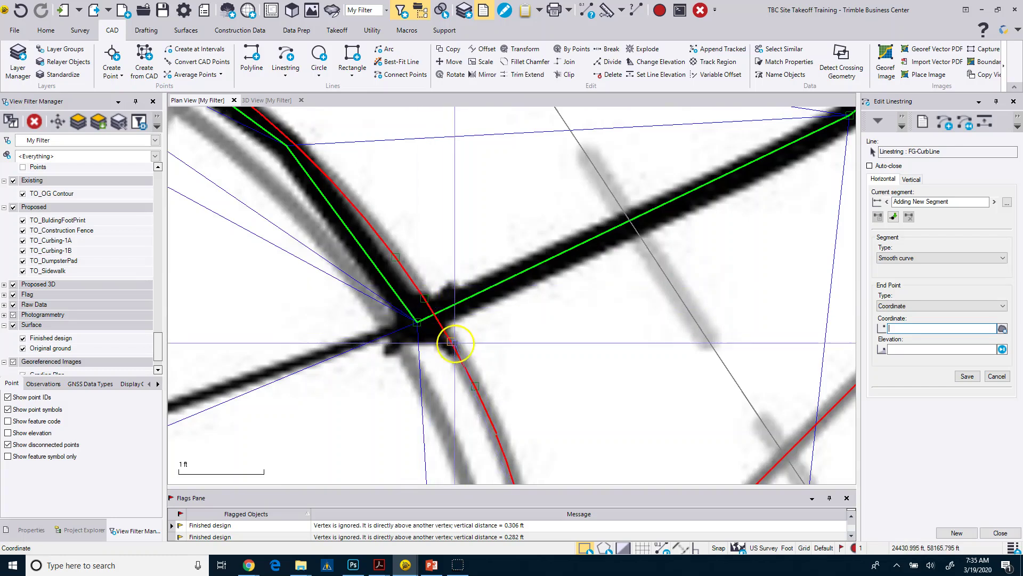
scroll(453, 342, "down", 1)
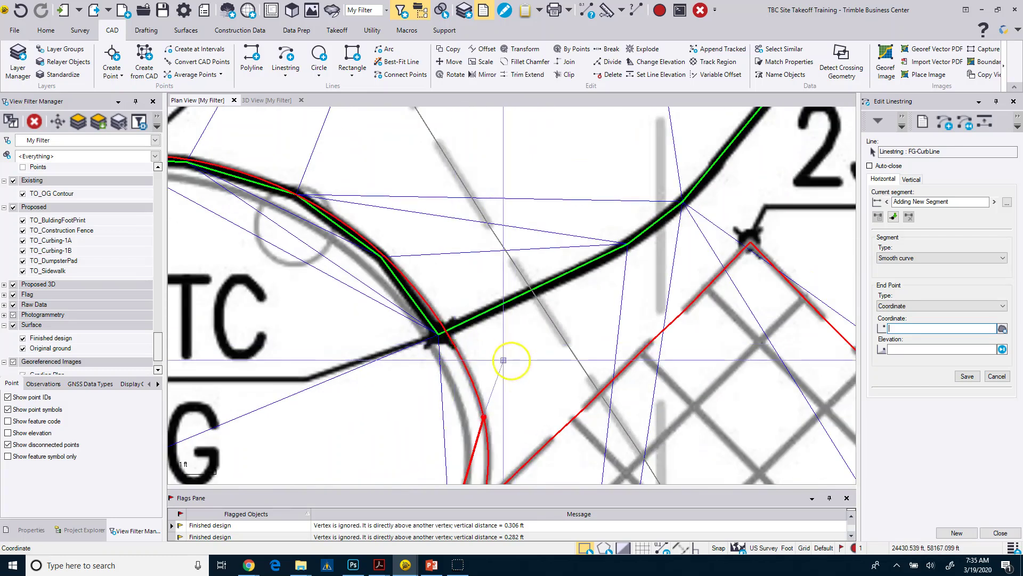
left_click(454, 343)
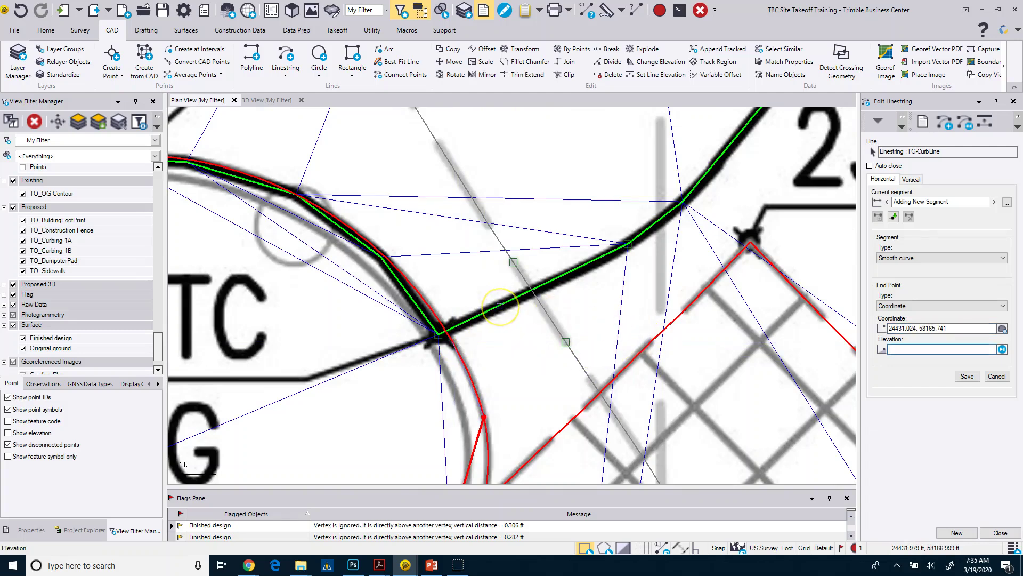
left_click(499, 307)
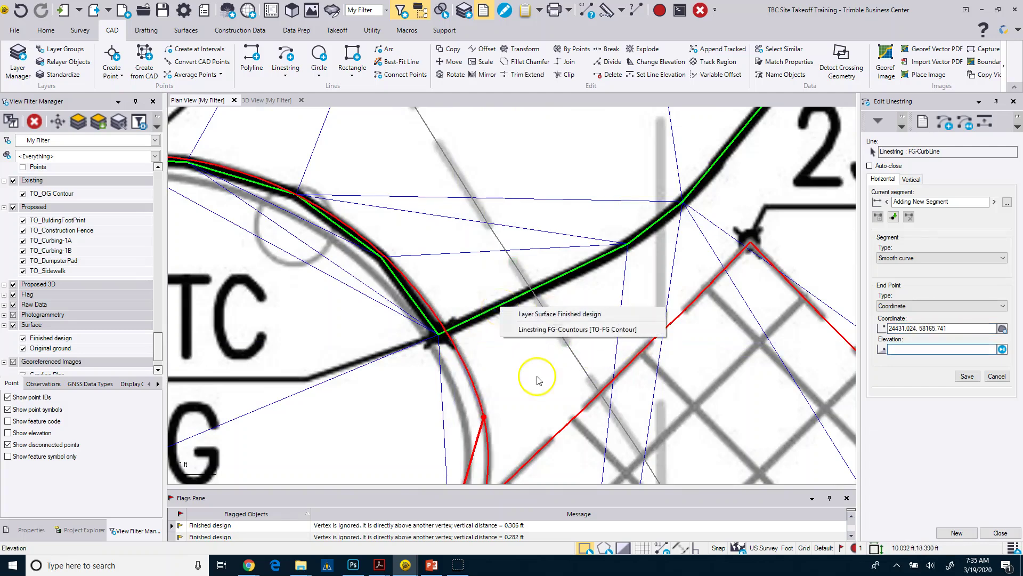
left_click(552, 331)
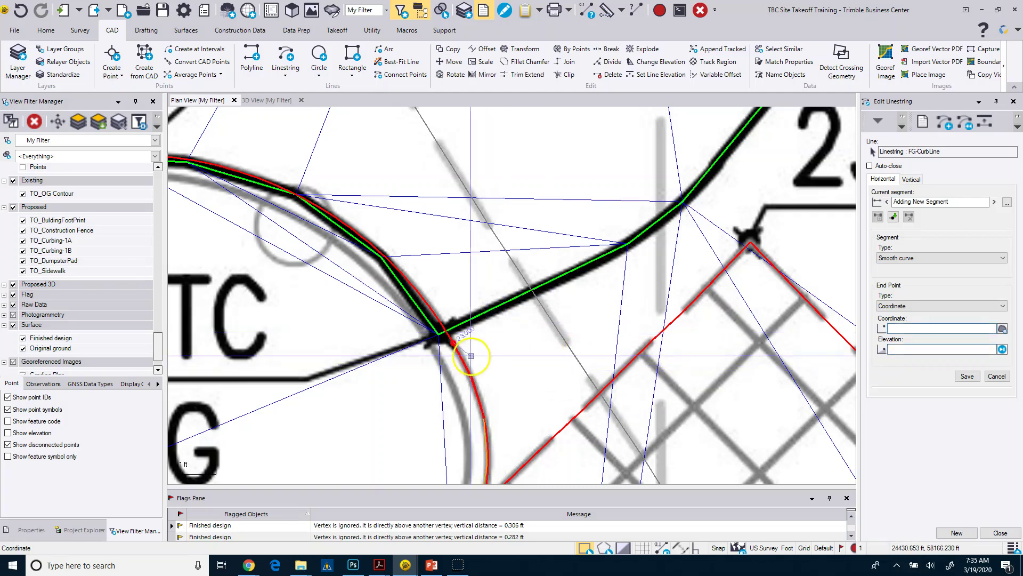
Add a short straight segment along the red curb line to 24431.527, 58165.431, with its elevation entered as "?"
scroll(453, 320, "down", 1)
scroll(424, 256, "down", 1)
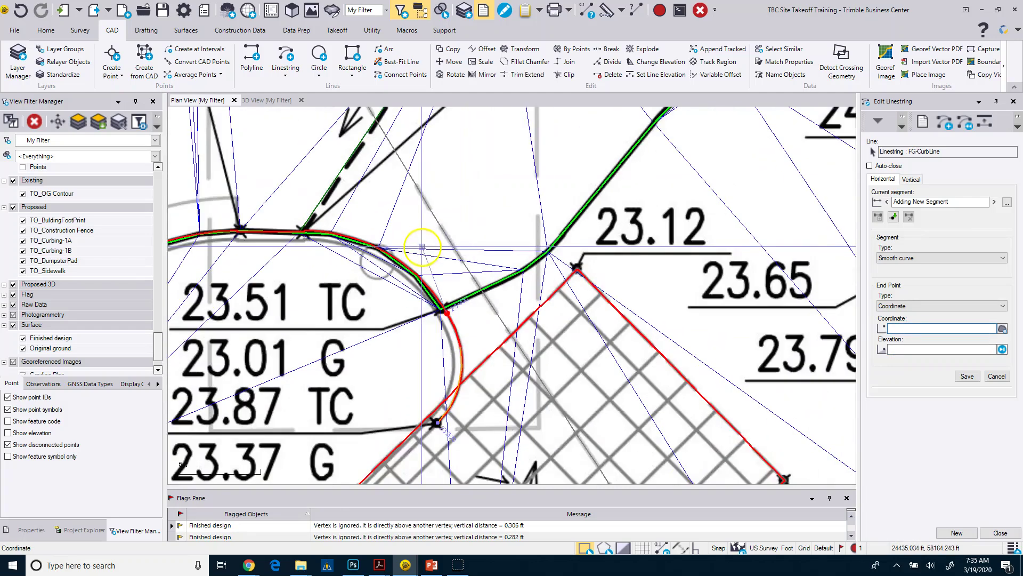
scroll(475, 354, "up", 2)
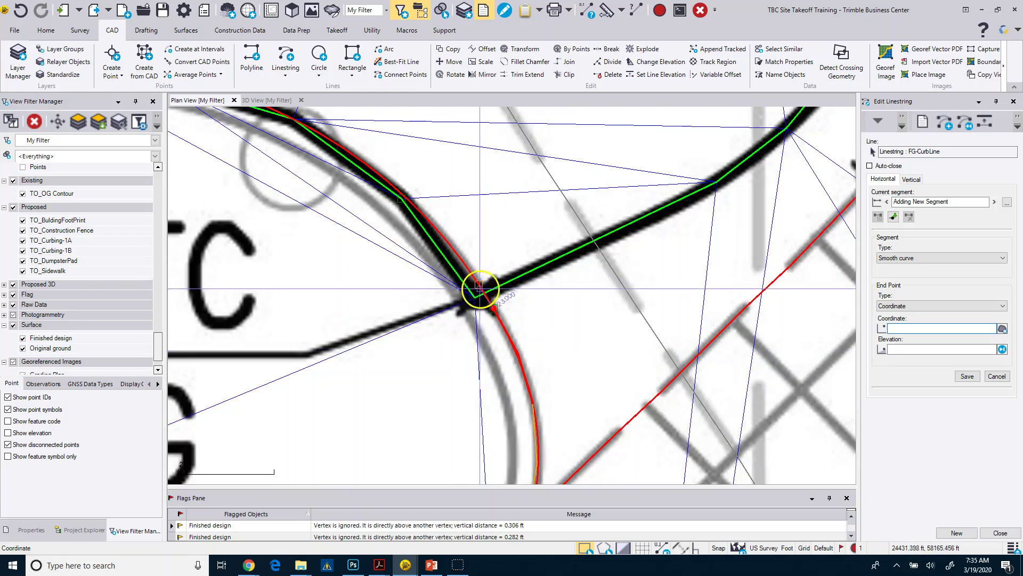
left_click(954, 258)
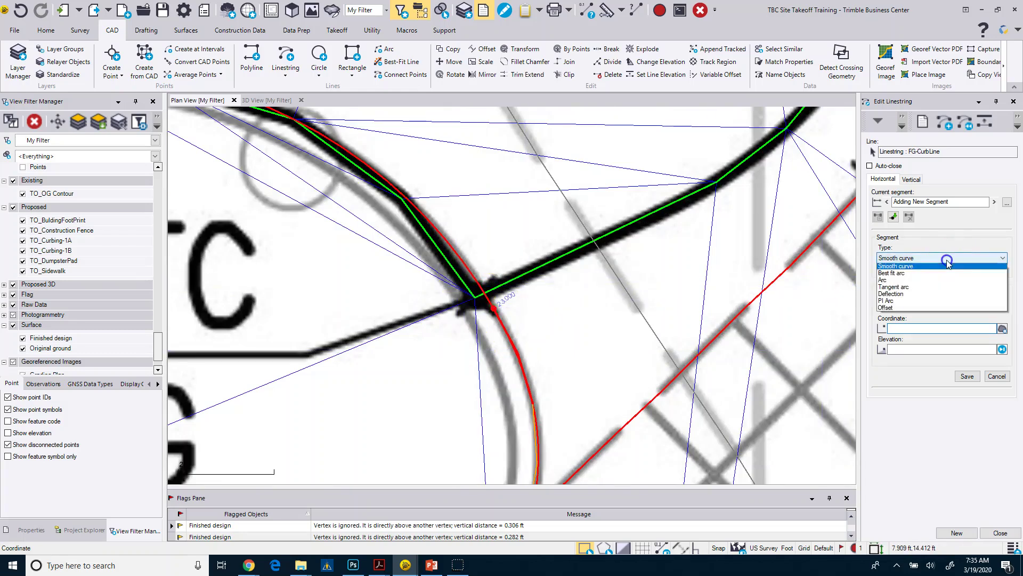
left_click(913, 266)
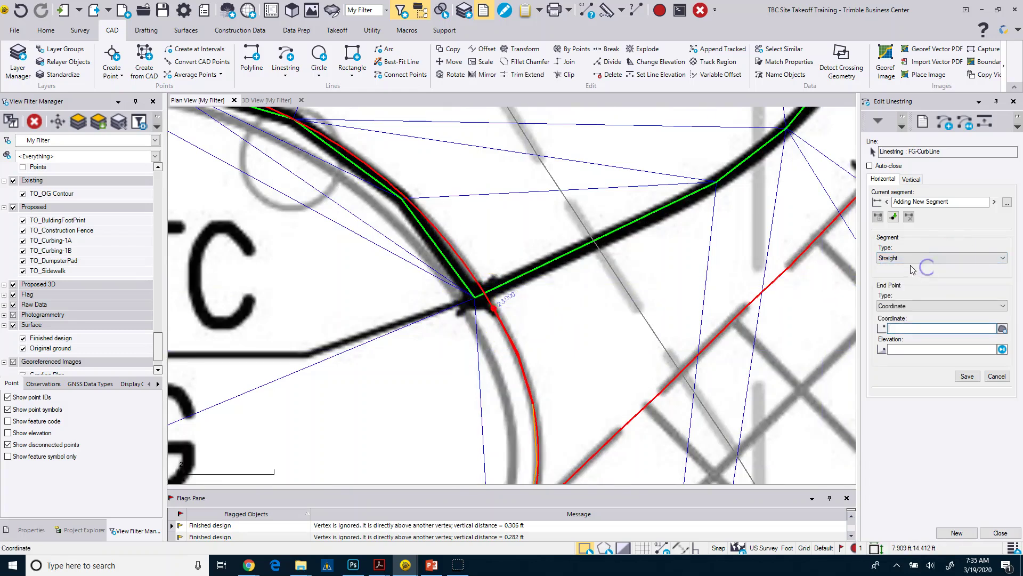
left_click(479, 286)
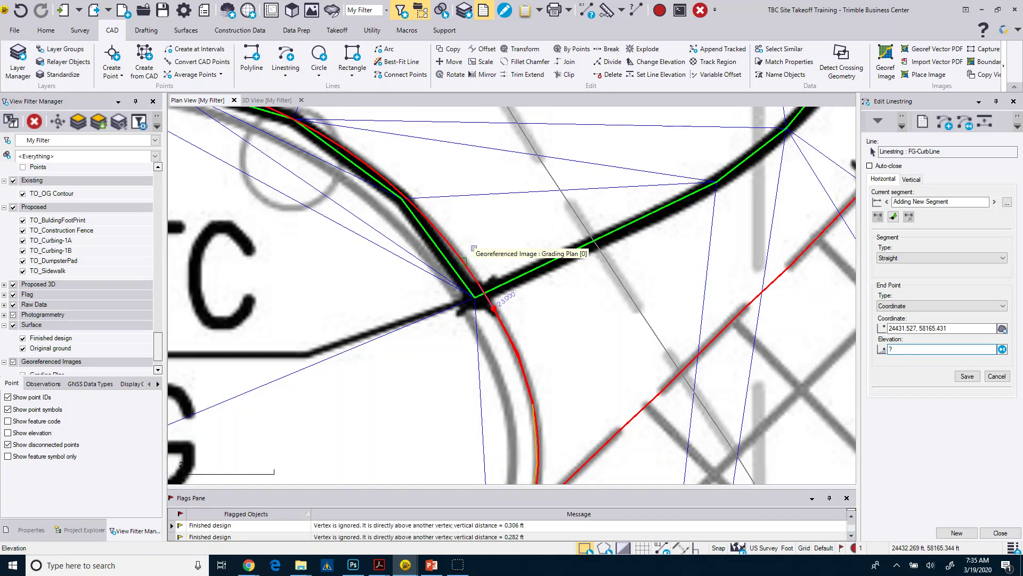
left_click(967, 376)
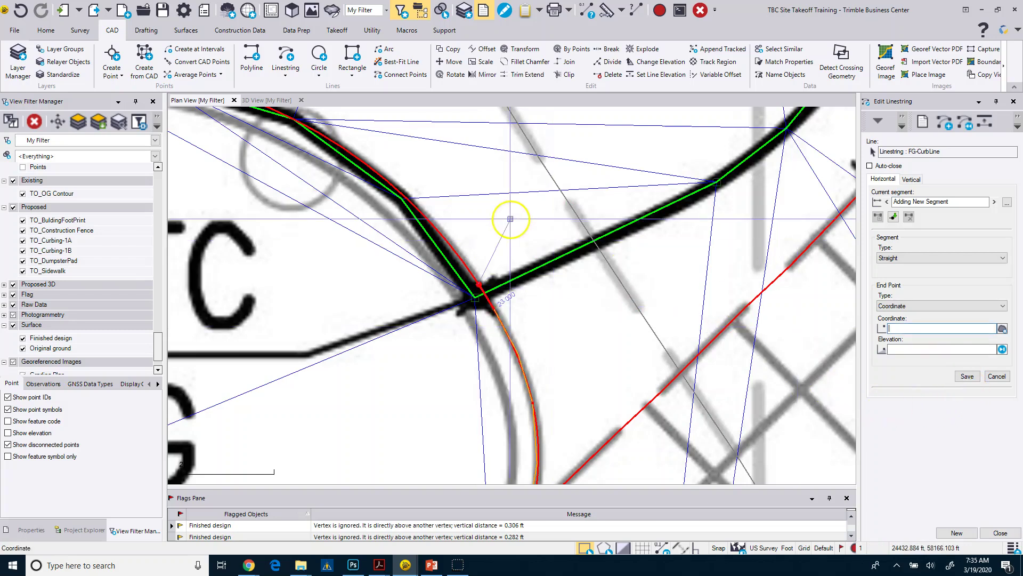
Add a smooth curve segment to 24434.968, 58161.579 on the upper curb arc, with its elevation entered as "?"
scroll(509, 219, "down", 5)
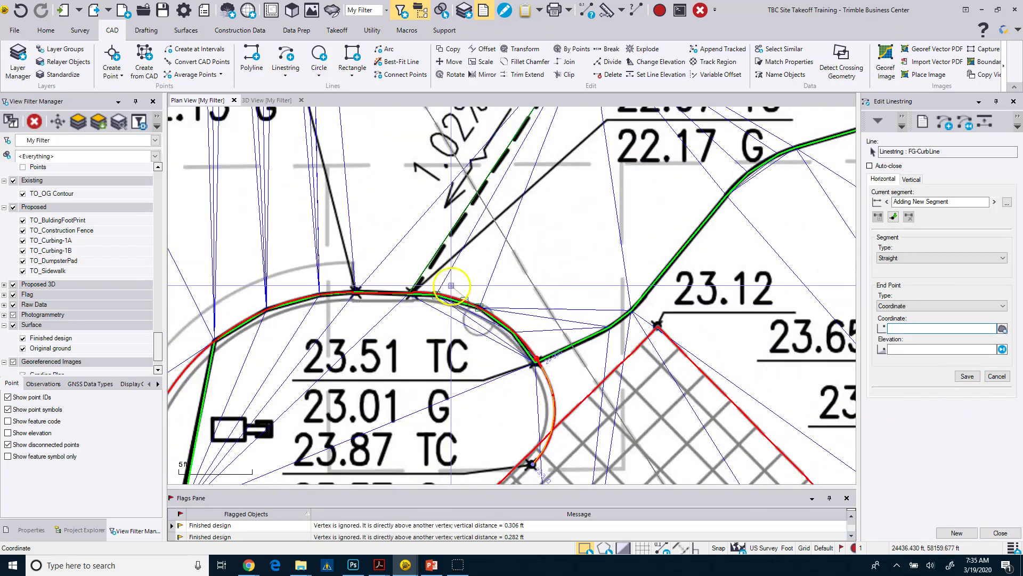
scroll(451, 285, "down", 1)
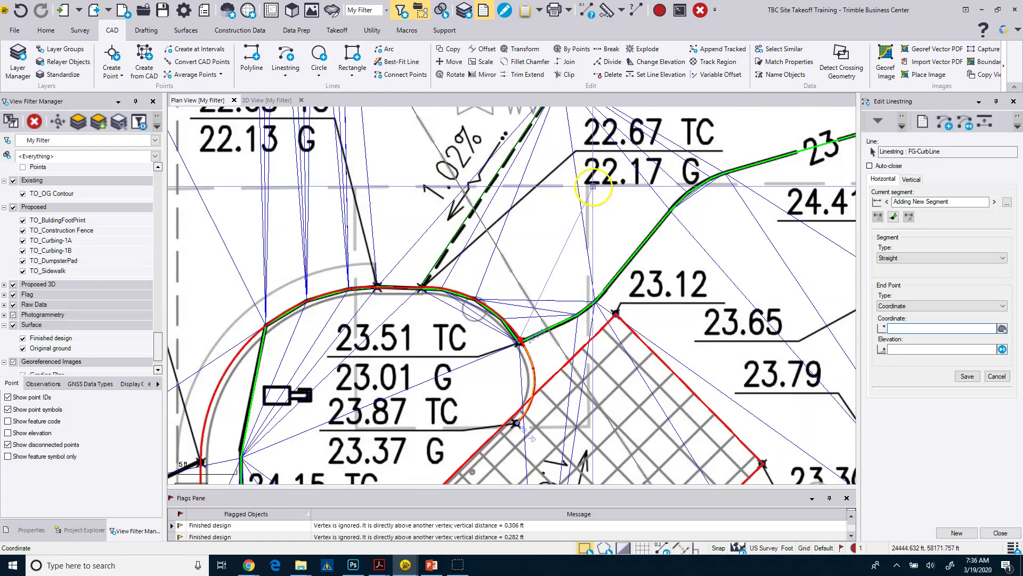
scroll(478, 286, "up", 3)
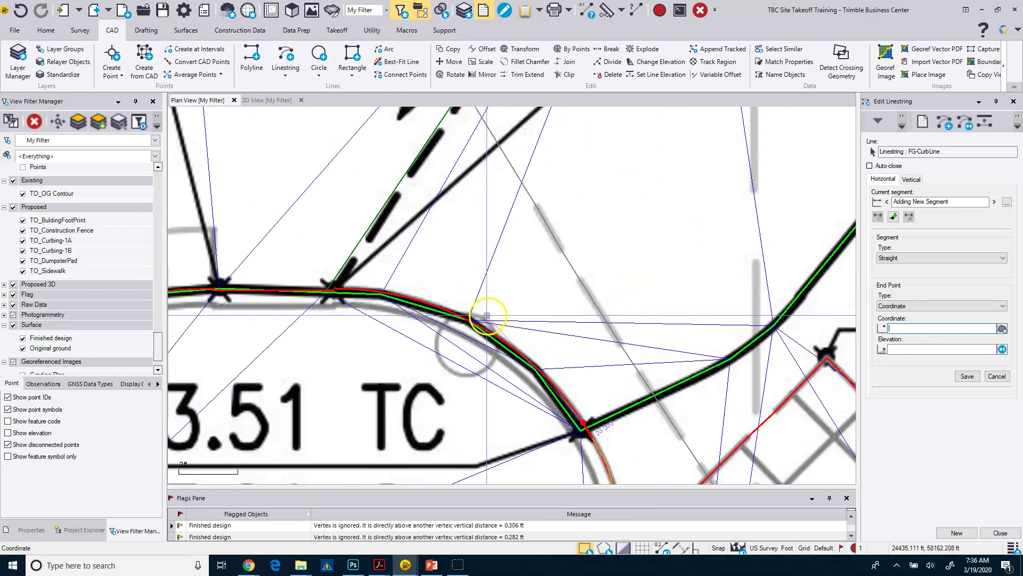
left_click(889, 258)
left_click(896, 274)
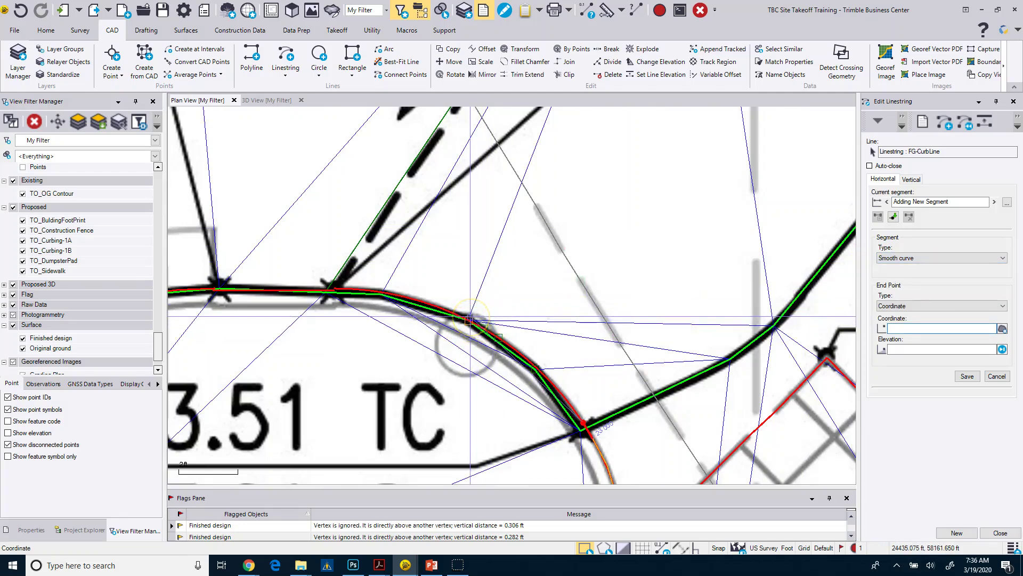
left_click(469, 317)
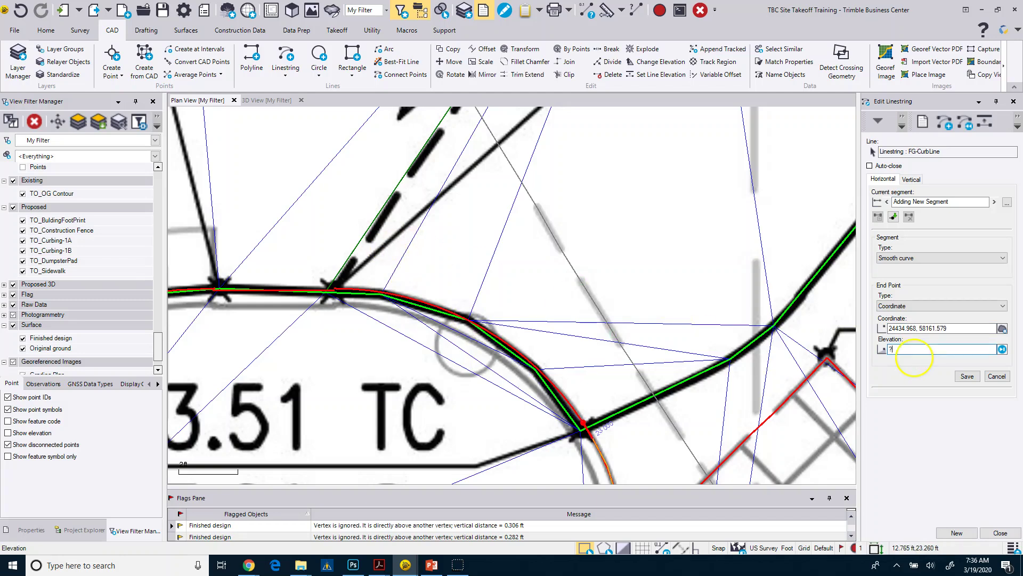
left_click(966, 377)
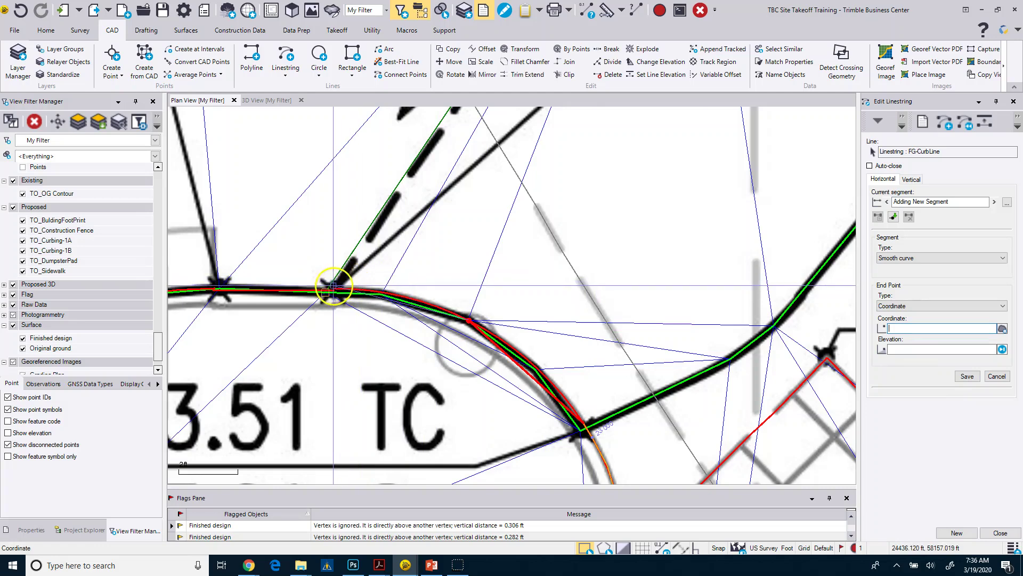
Add a smooth curve segment to the 22.17 G spot at 24435.982, 58157.018, with elevation 22.17
scroll(332, 282, "up", 5)
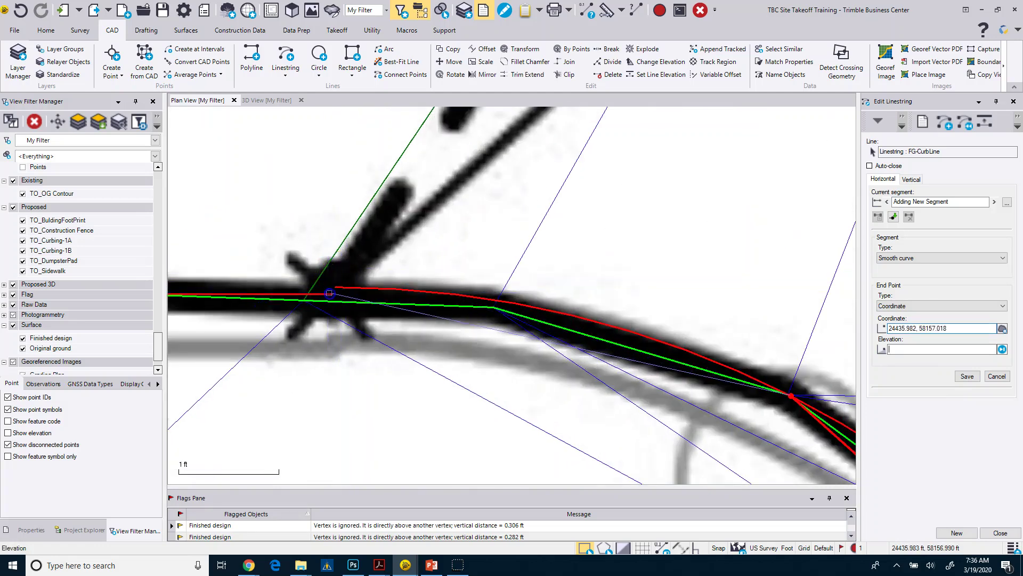
left_click(330, 294)
scroll(548, 376, "down", 5)
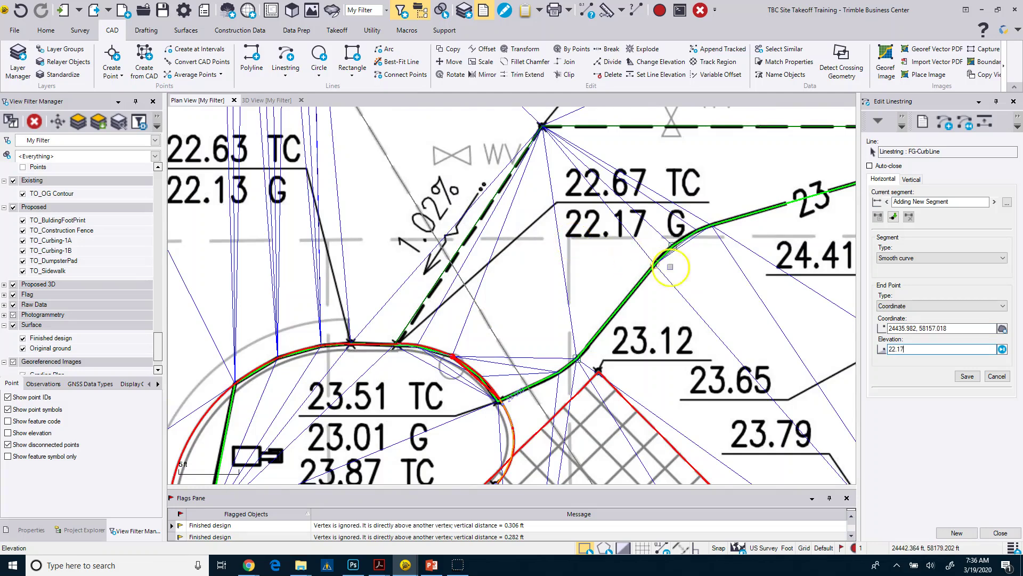
left_click(967, 376)
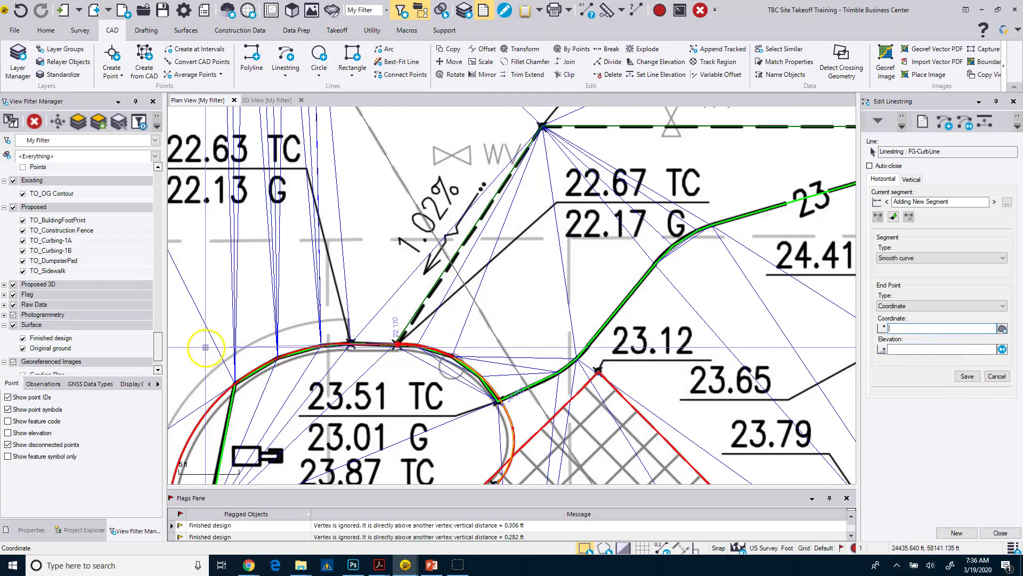
Add a straight segment along the red curb line to the 22.13 G spot at 24436.049, 58153.154
left_click(917, 268)
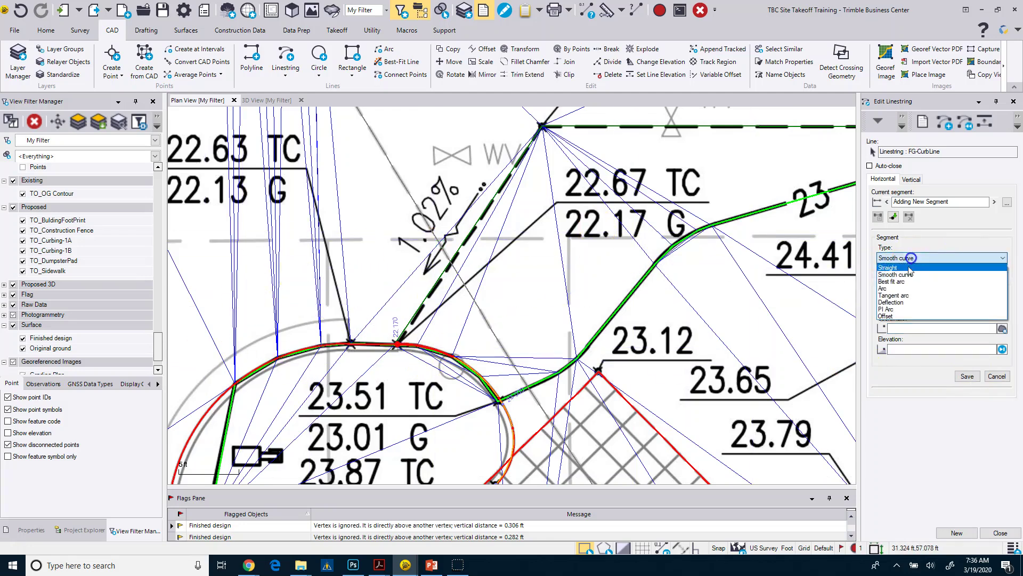
left_click(901, 266)
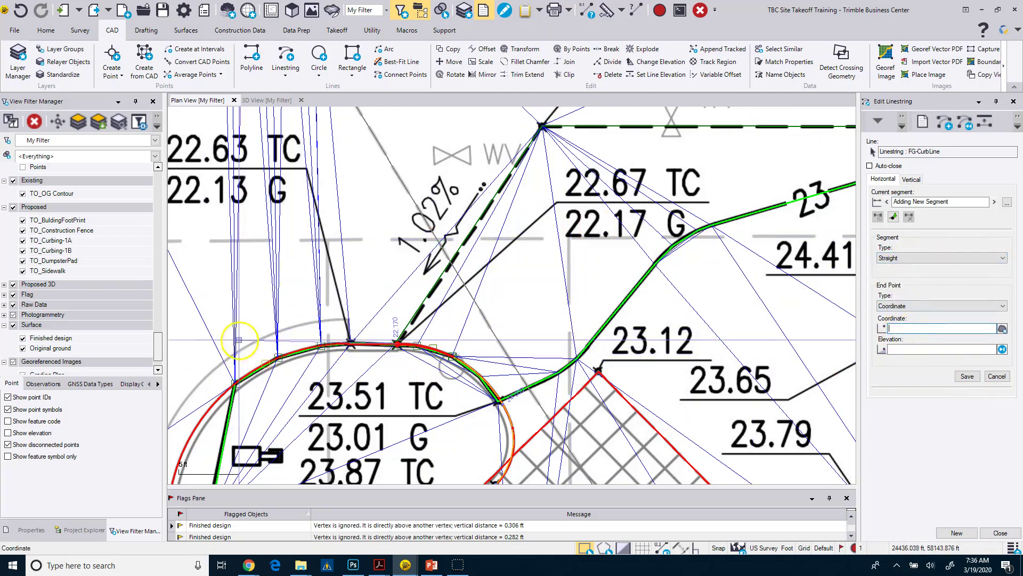
scroll(354, 339, "up", 4)
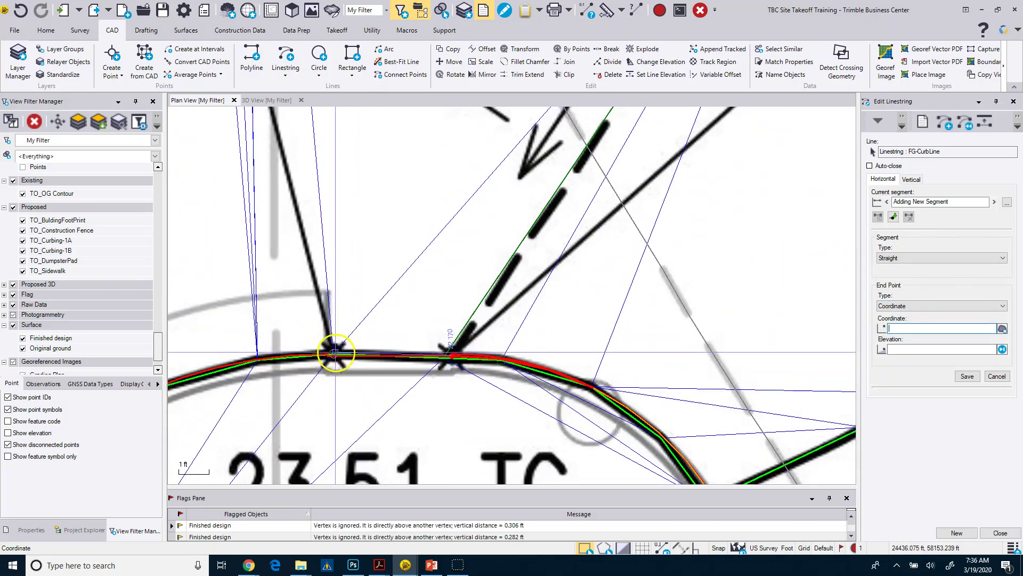
scroll(335, 352, "down", 4)
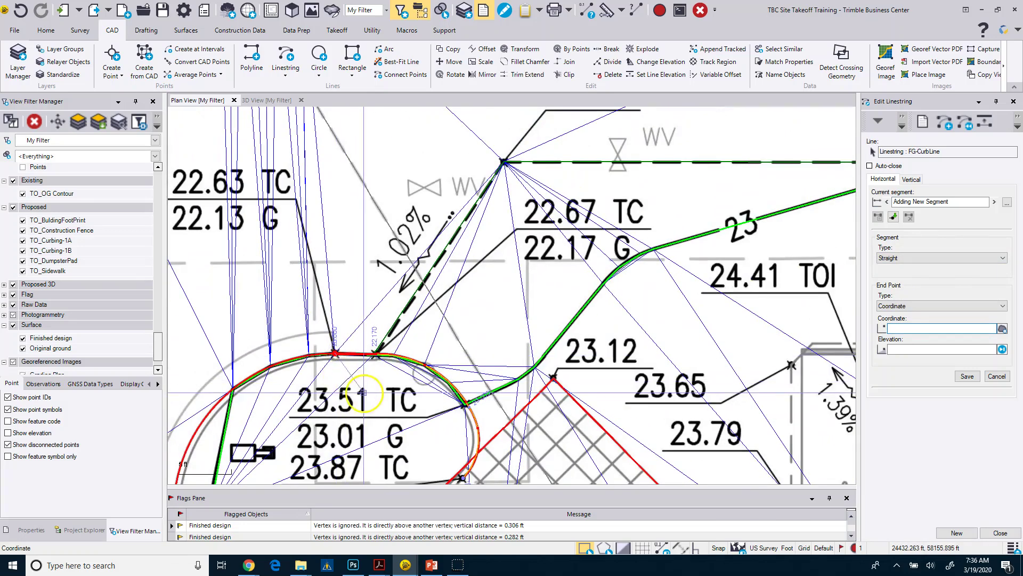
middle_click_drag(352, 383, 431, 392)
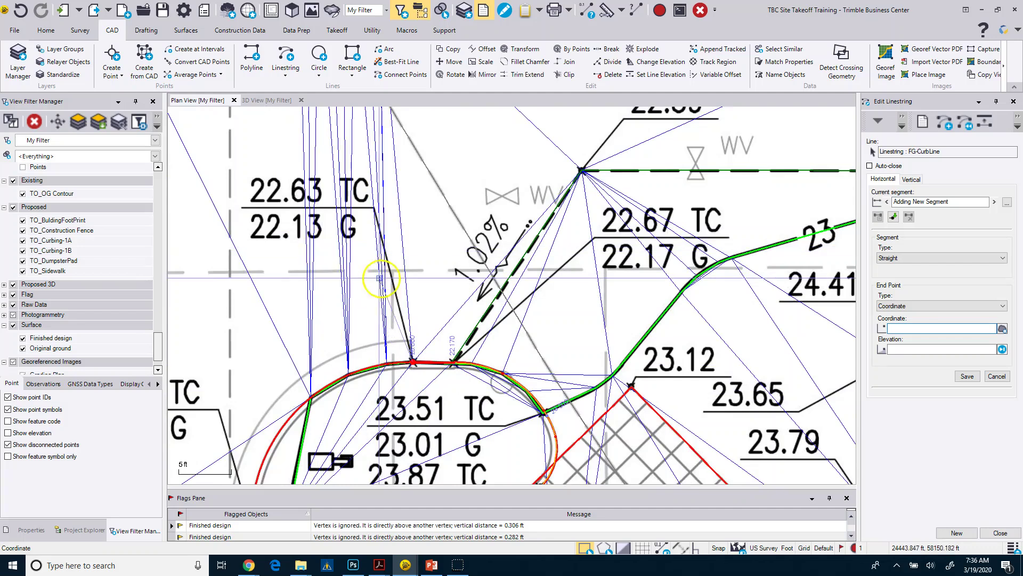
scroll(403, 378, "up", 3)
scroll(400, 377, "down", 3)
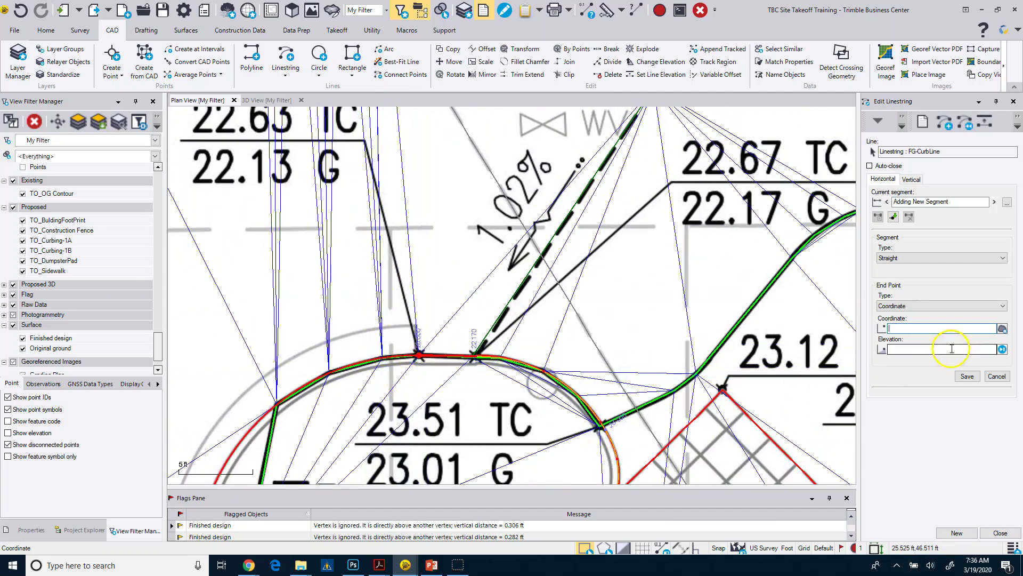
Set the end point elevation of the new straight segment to 22.13
left_click(986, 374)
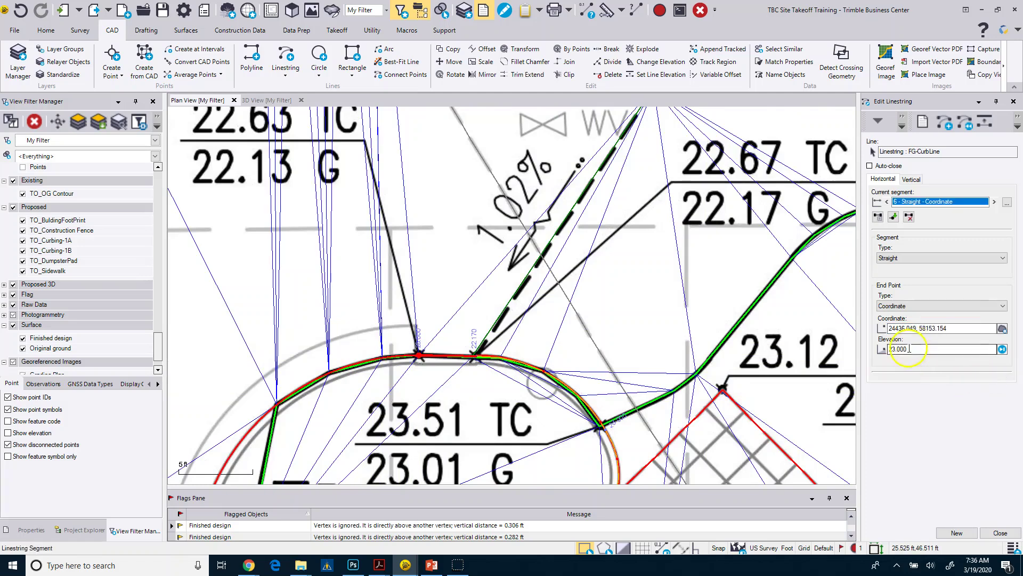
left_click(902, 349)
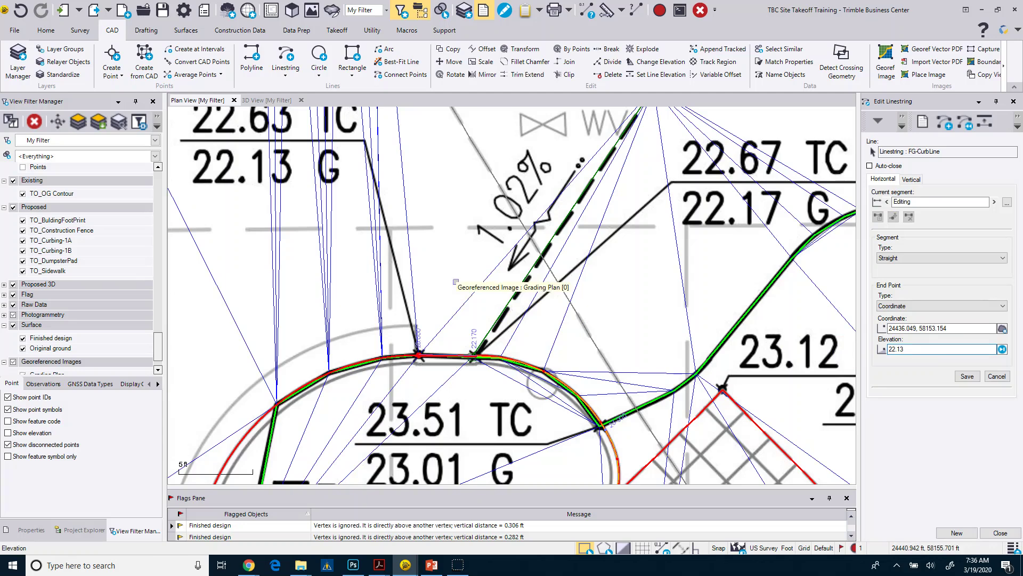
type("22.13")
left_click(968, 377)
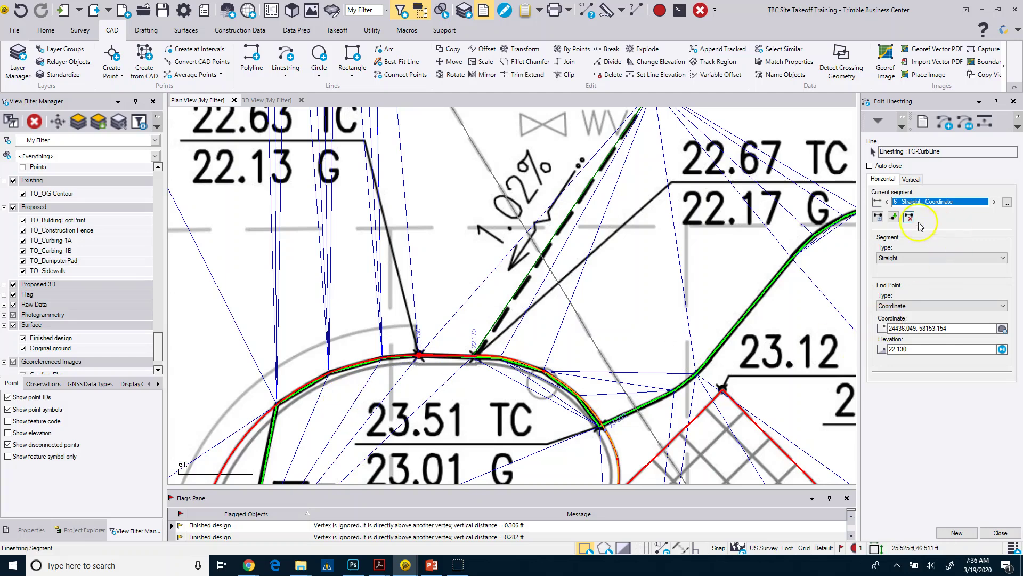
Add a smooth curve segment from the 22.13 G spot to 24431.647, 58142.364 on the red curb arc, with its elevation entered as "?"
left_click(892, 217)
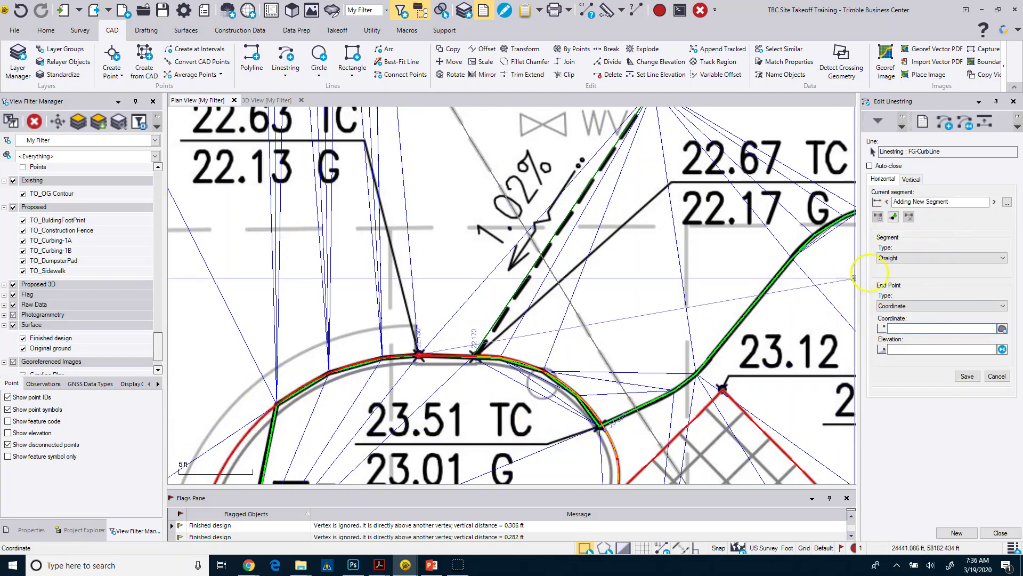
left_click(940, 258)
left_click(906, 273)
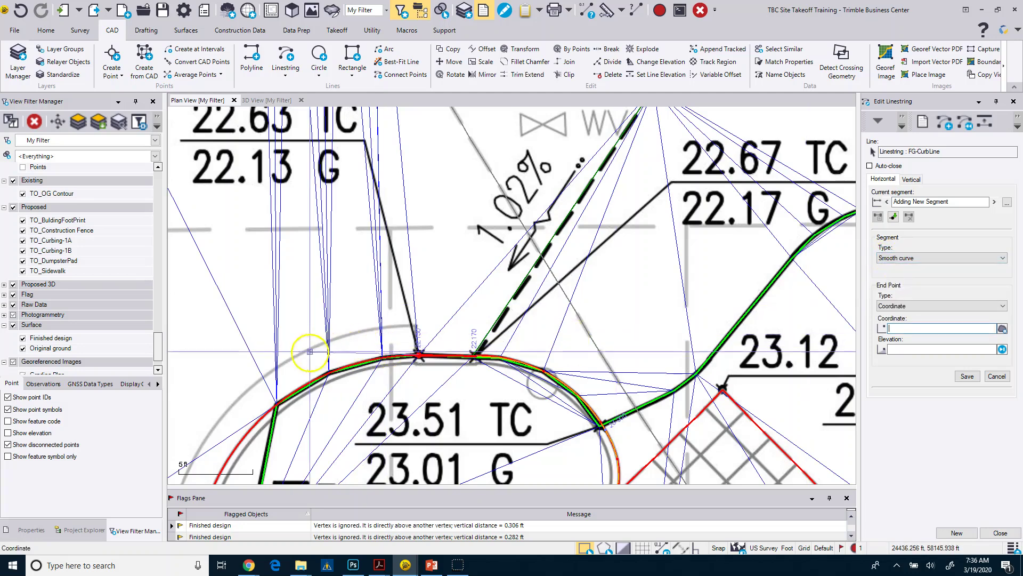
left_click(327, 368)
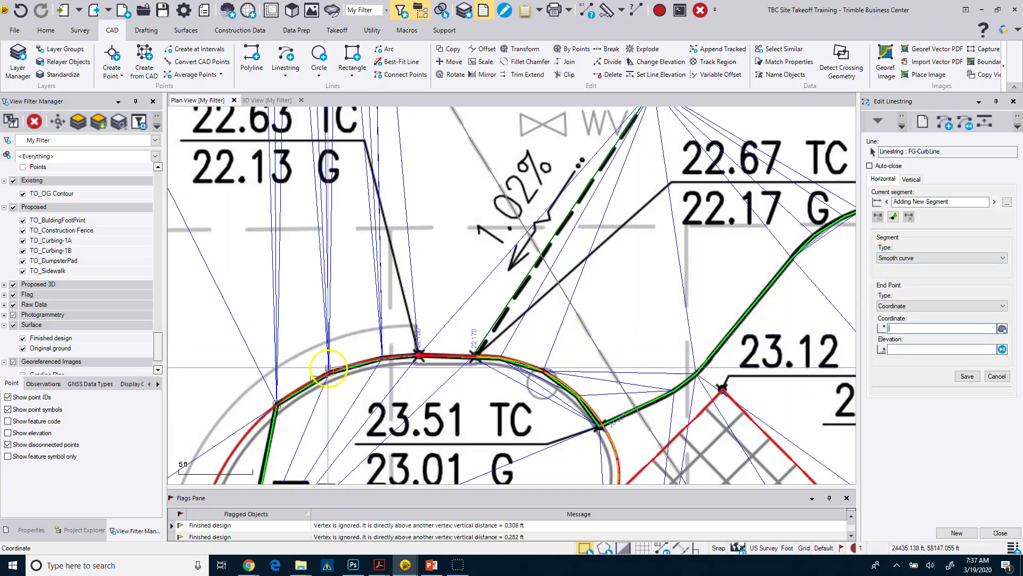
scroll(373, 347, "down", 3)
scroll(387, 340, "down", 2)
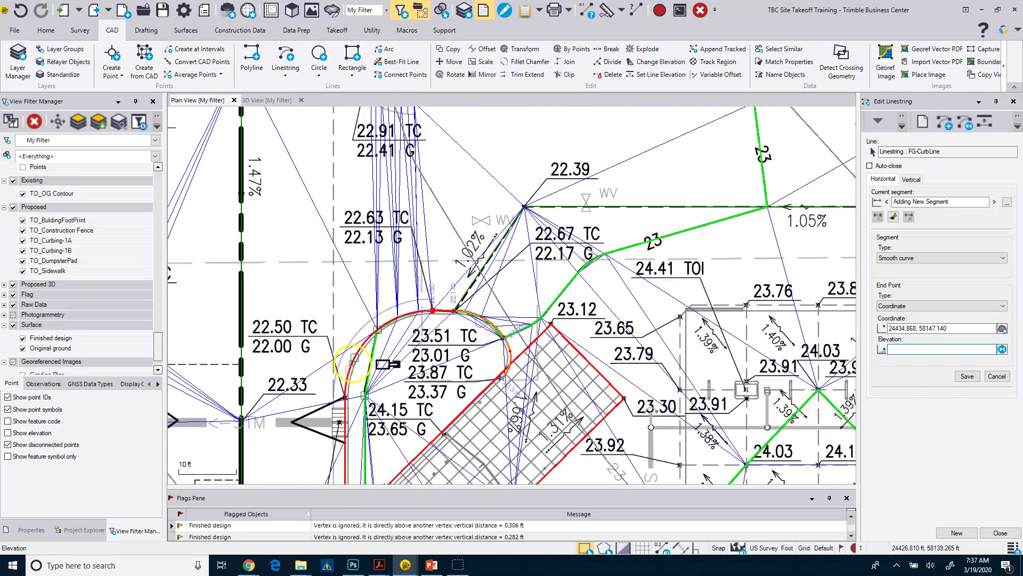
left_click(954, 329)
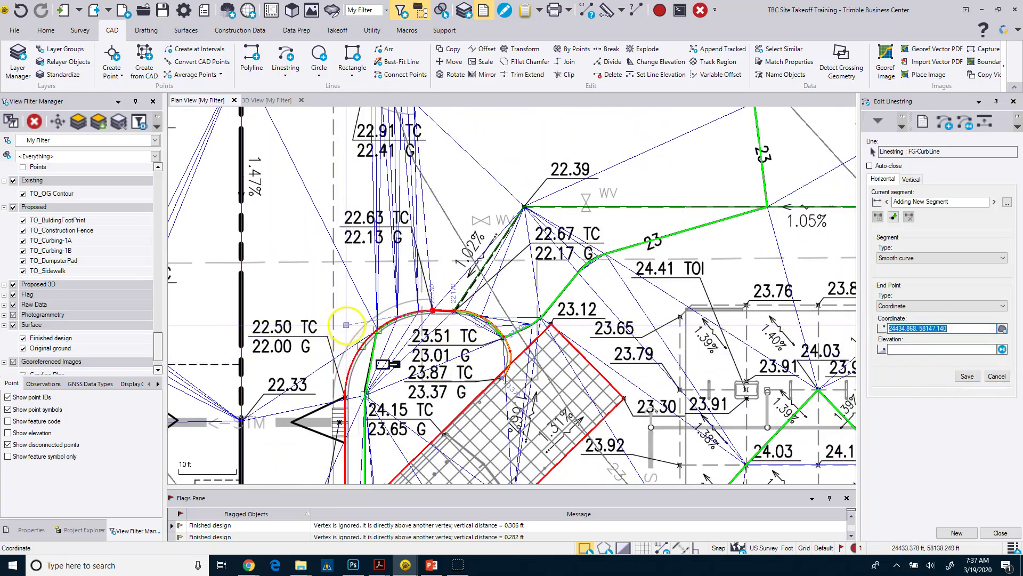
scroll(347, 324, "up", 3)
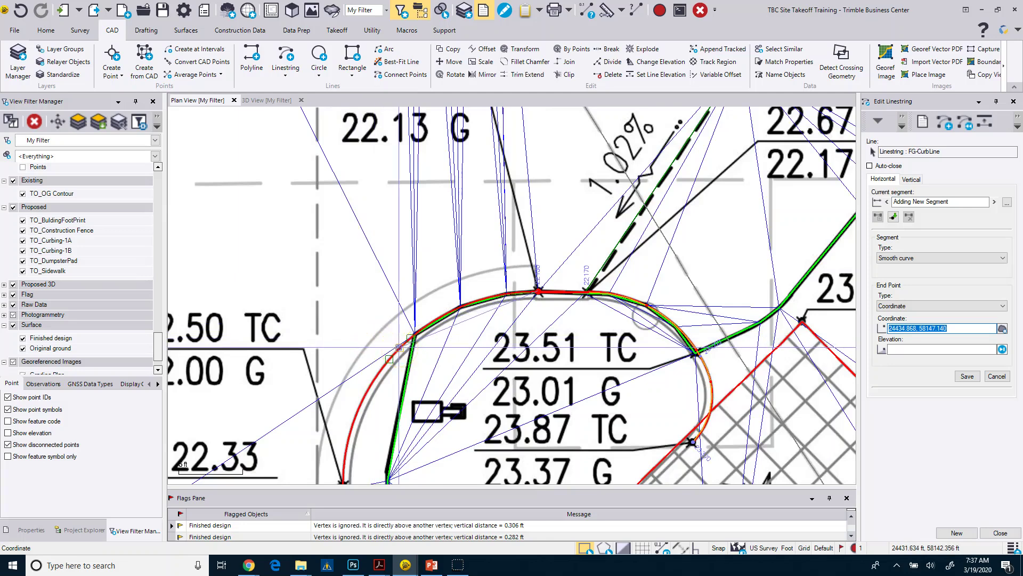
left_click(399, 348)
scroll(533, 330, "down", 2)
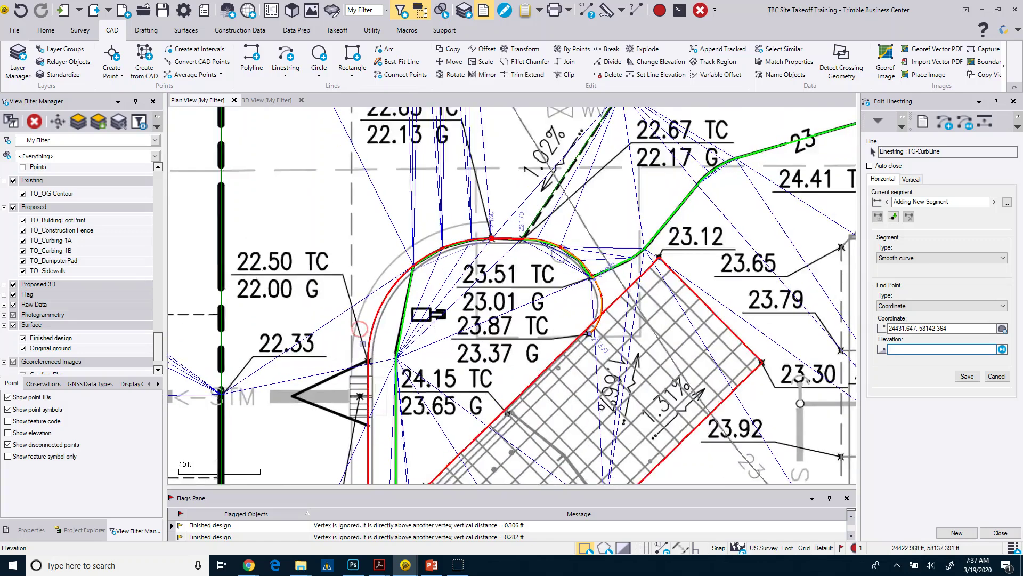
scroll(527, 352, "up", 1)
left_click(939, 389)
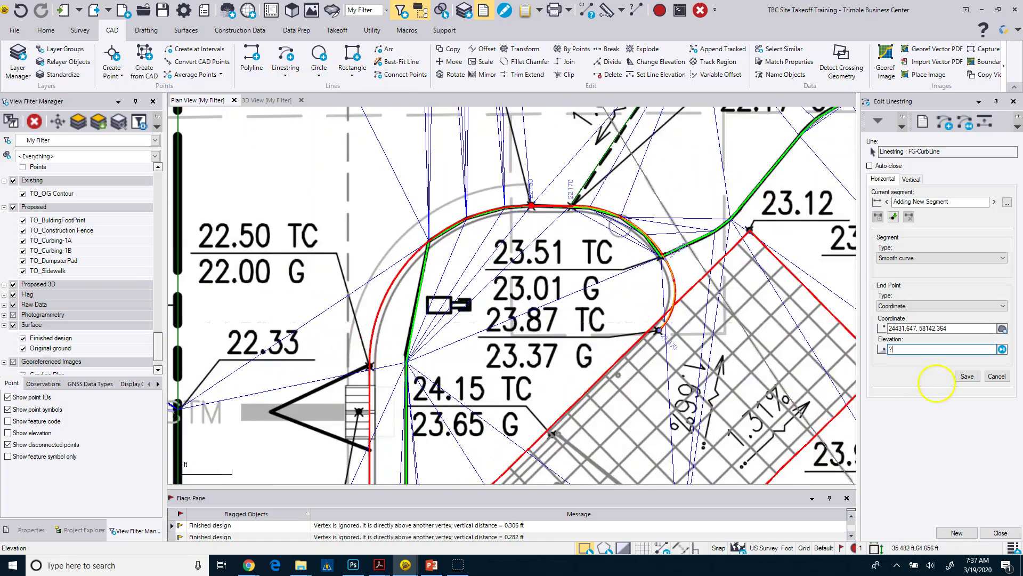
left_click(967, 377)
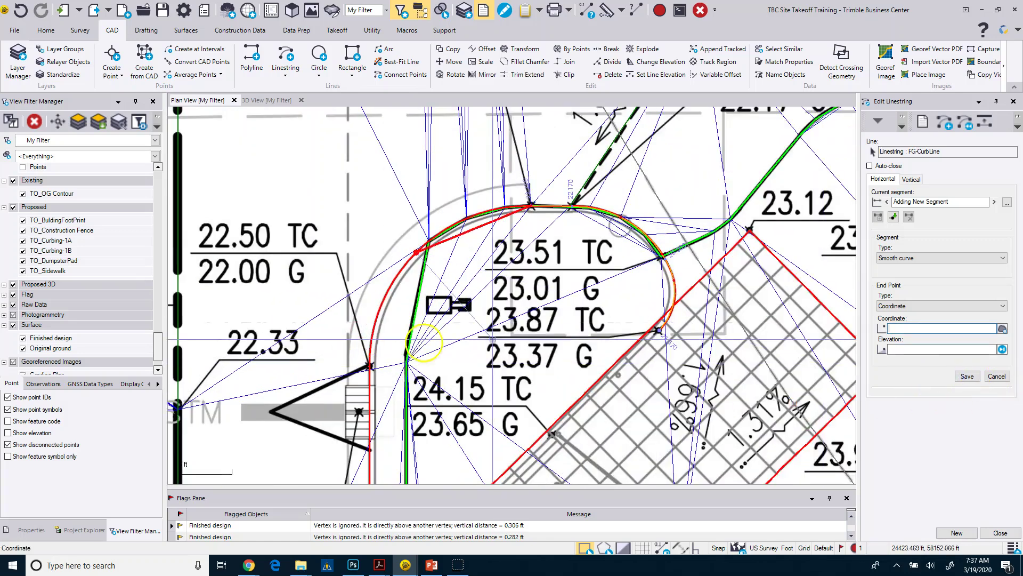
Add a smooth curve segment to the 22.00 G spot at 24420.985, 58137.963, with elevation 22
scroll(369, 365, "up", 2)
left_click(373, 361)
scroll(376, 362, "down", 1)
scroll(389, 373, "down", 1)
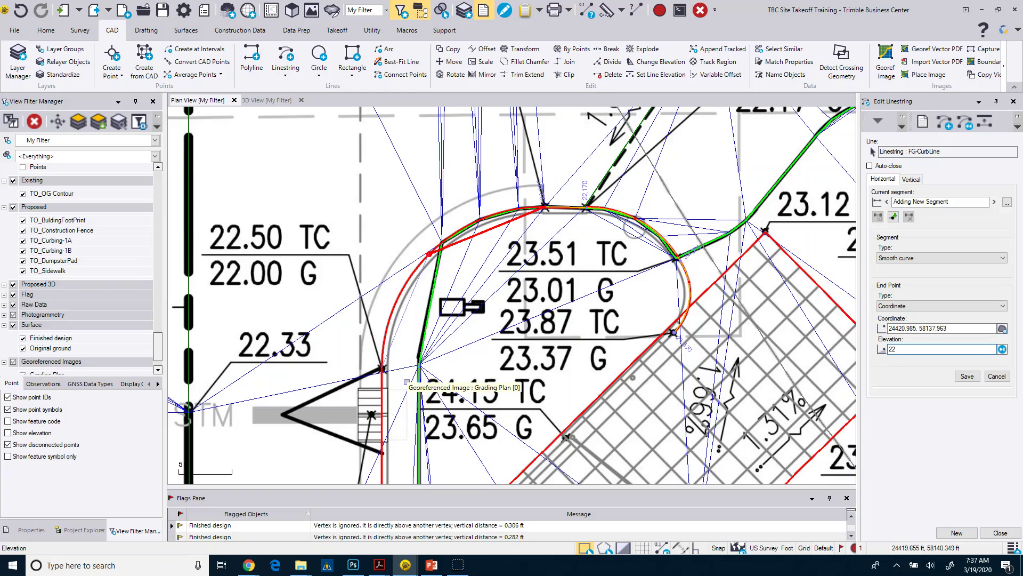
left_click(964, 377)
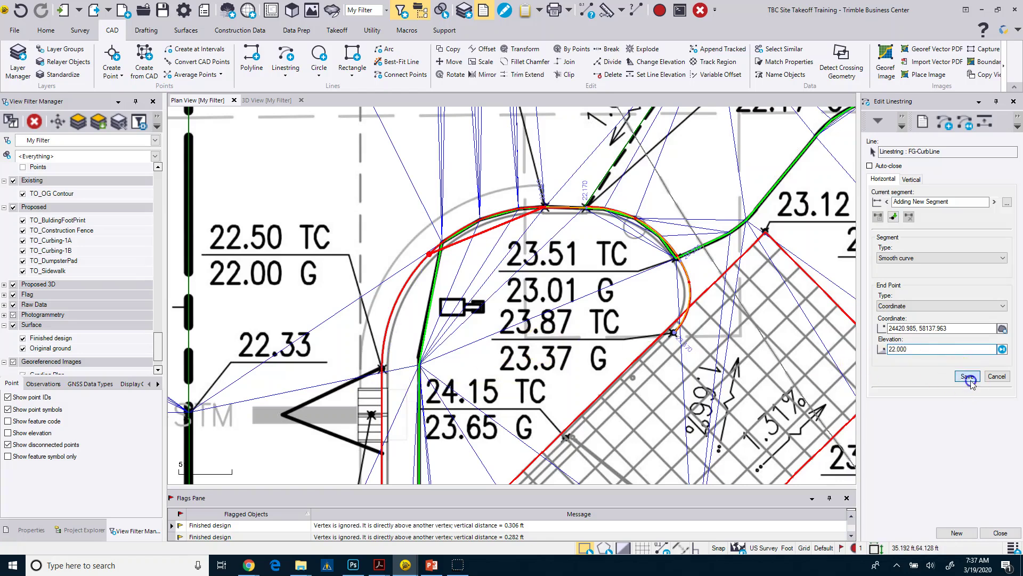
Add a smooth curve segment along the curb line to 24416.722, 58137.954, beside the drain inlet's 21.99 G spot
scroll(458, 436, "up", 5)
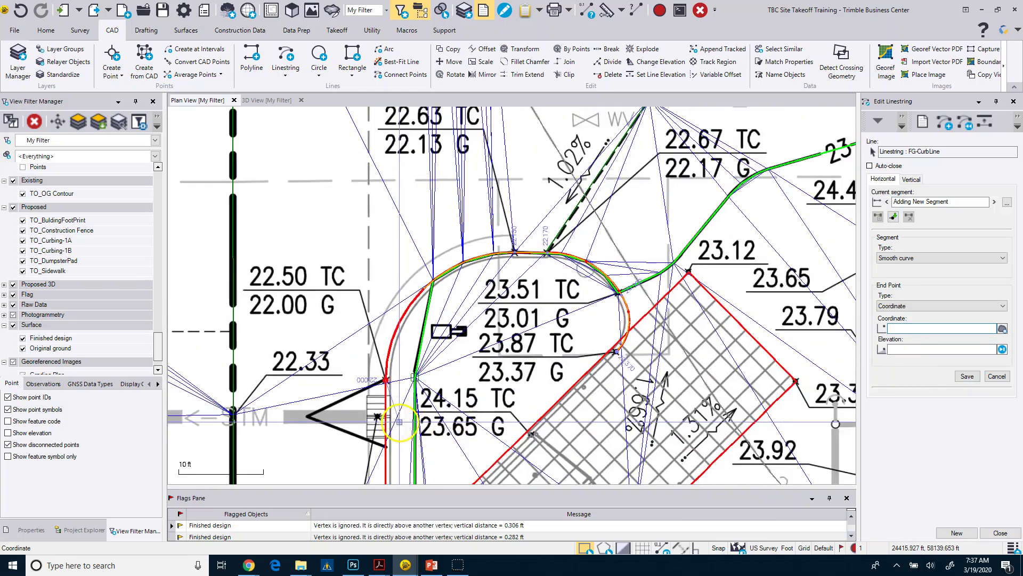
left_click(437, 330)
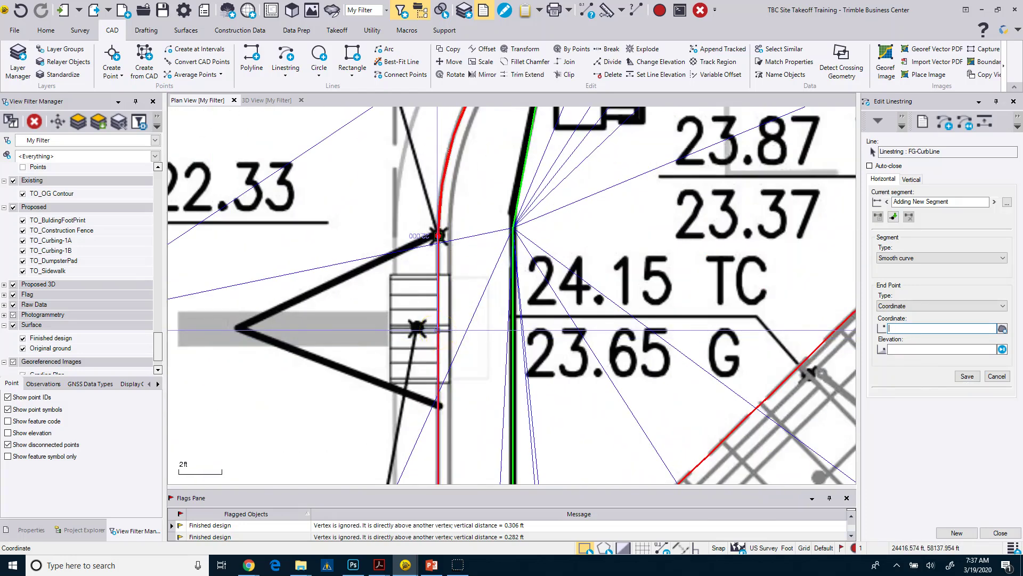
left_click(438, 326)
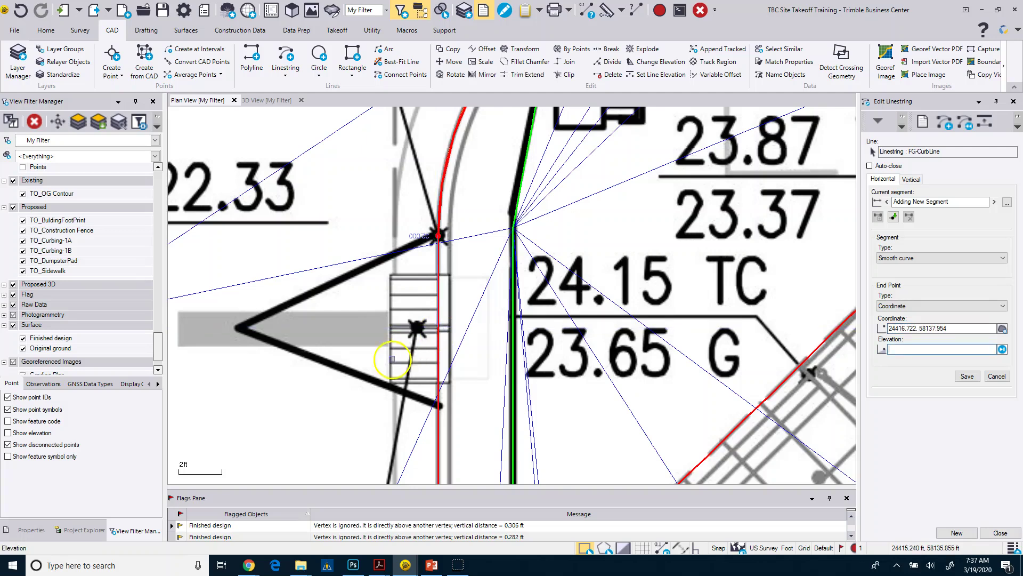
scroll(437, 326, "down", 8)
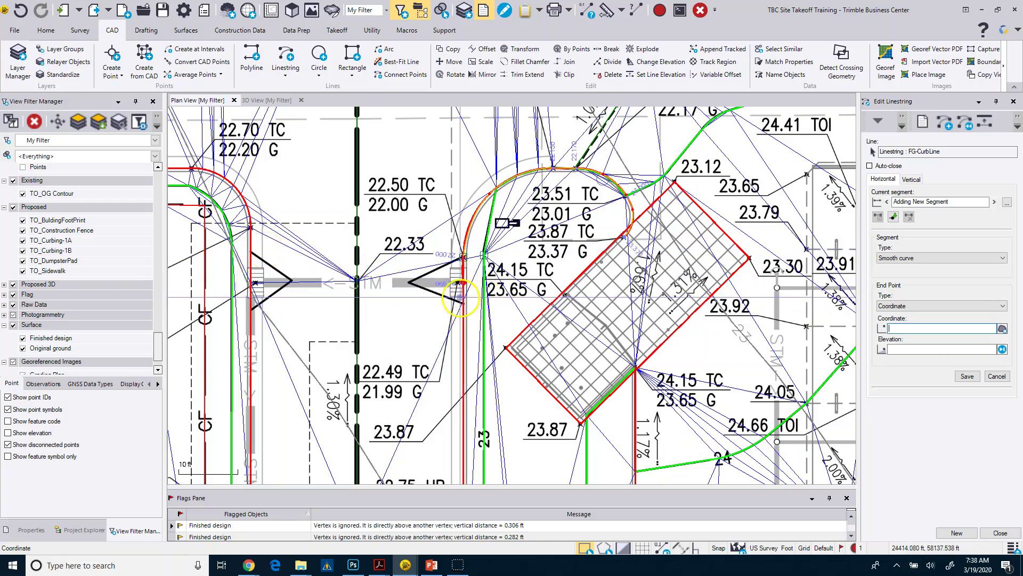
Add a smooth curve segment down the curb line to the 22.39 HP spot at 24373.851, 58137.997, with elevation 22.39
scroll(456, 307, "up", 2)
scroll(452, 320, "up", 1)
middle_click_drag(446, 330, 463, 249)
left_click(459, 249)
scroll(434, 280, "down", 2)
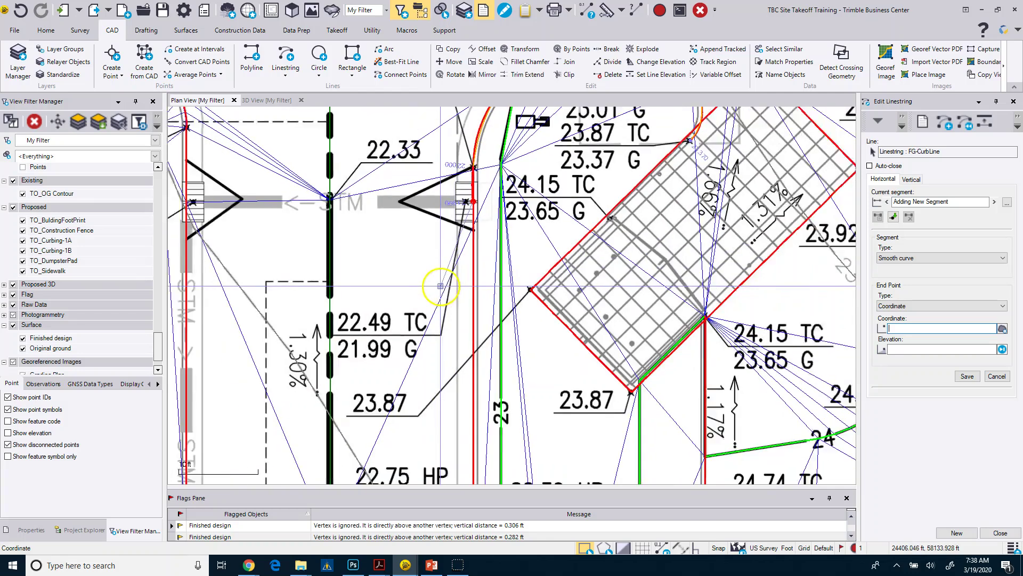
scroll(464, 237, "up", 4)
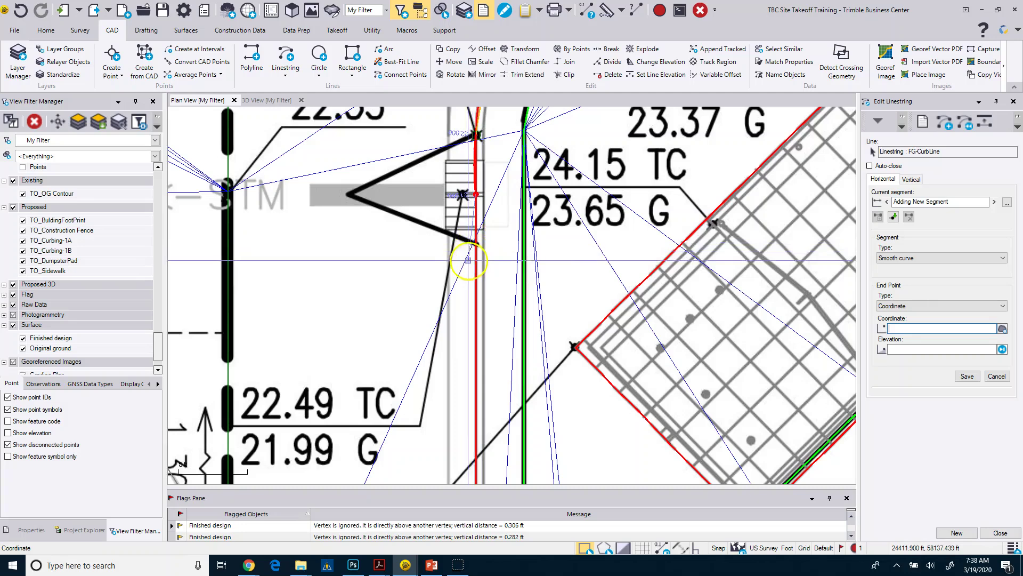
scroll(468, 262, "down", 3)
middle_click_drag(453, 298, 450, 281)
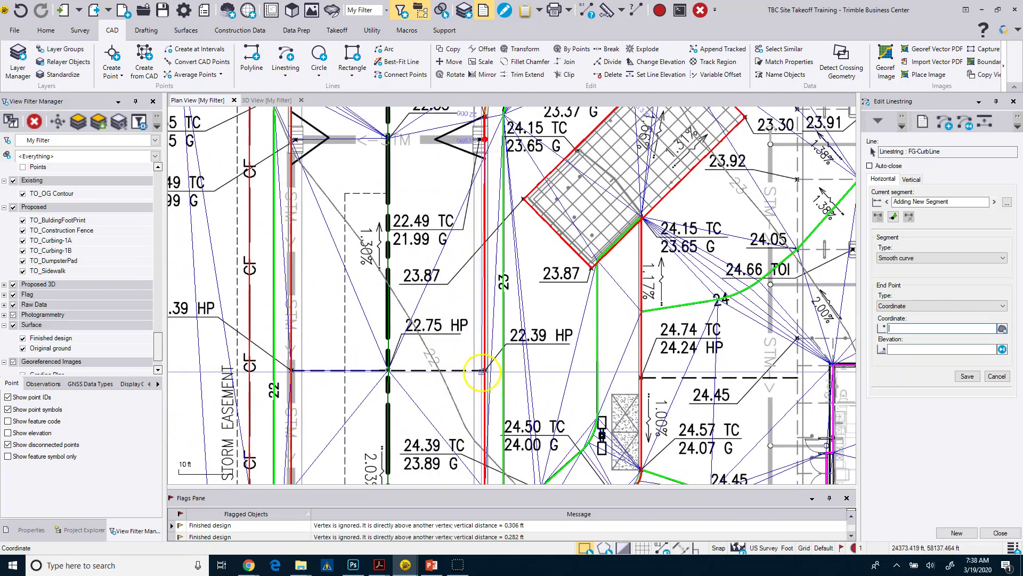
scroll(486, 368, "up", 4)
left_click(489, 368)
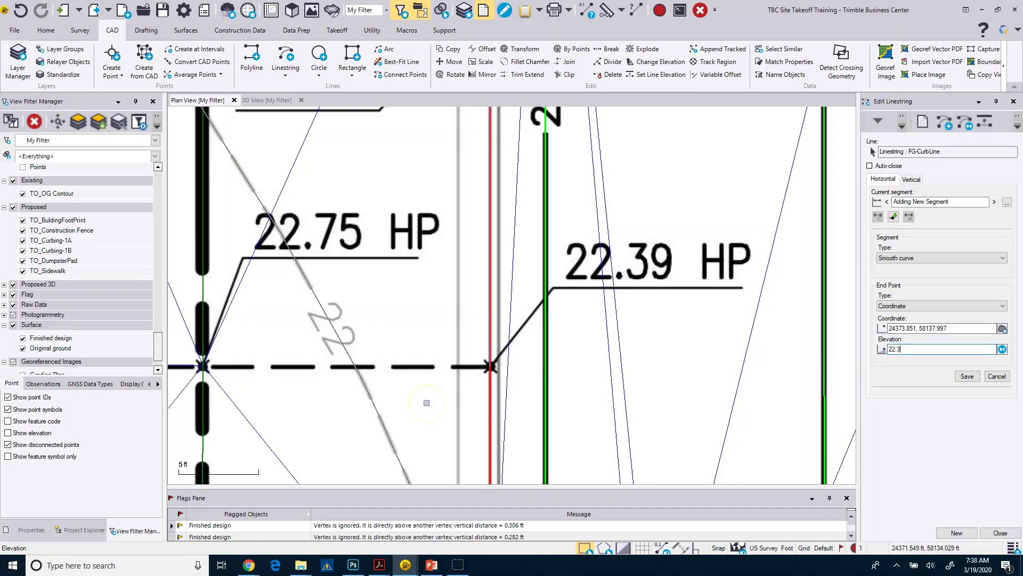
left_click(968, 376)
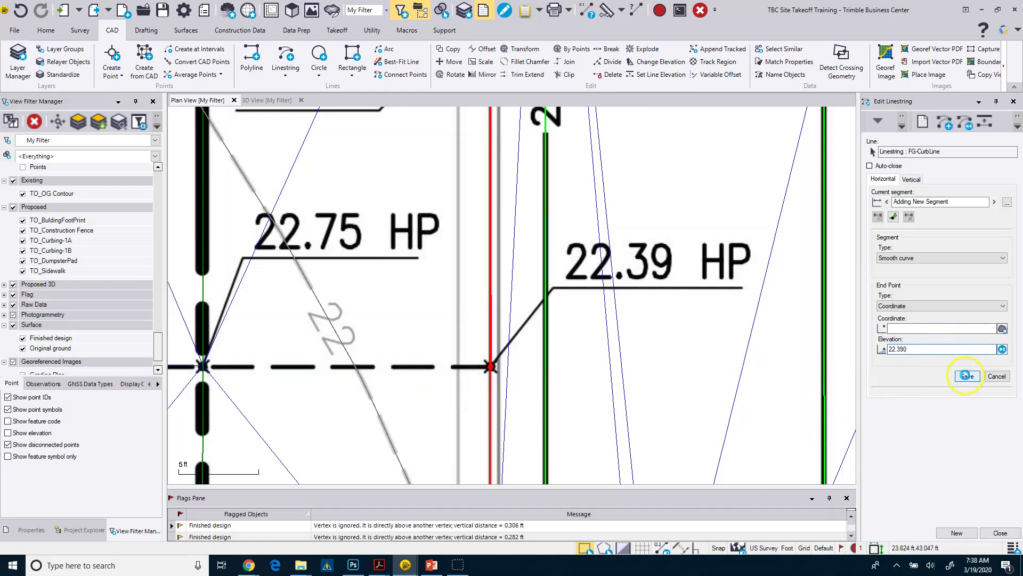
Add a smooth curve segment to where the 22 contour meets the red curb line, with elevation 22.000
scroll(410, 426, "down", 5)
middle_click_drag(416, 428, 448, 320)
scroll(453, 309, "up", 3)
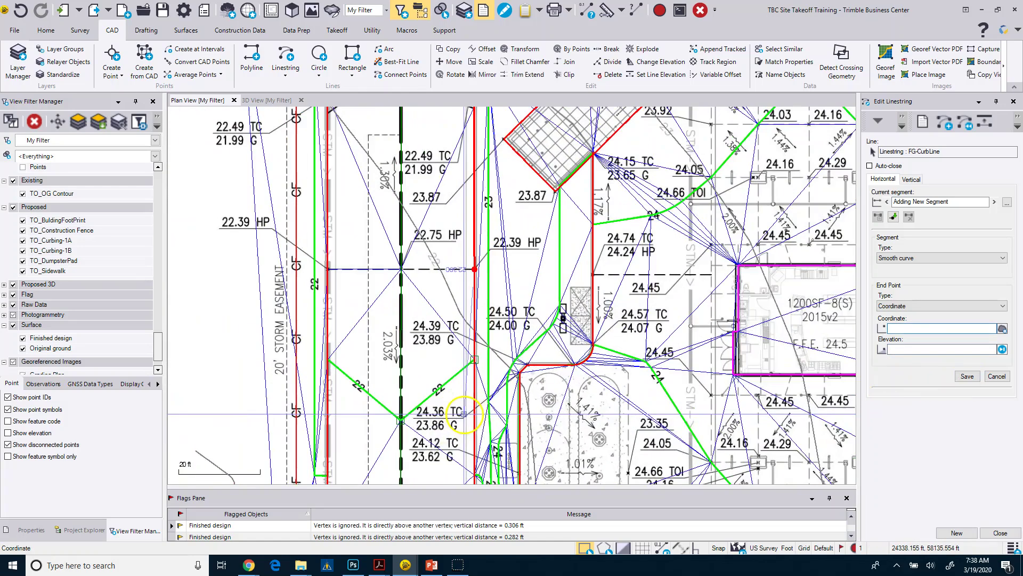
scroll(484, 309, "up", 3)
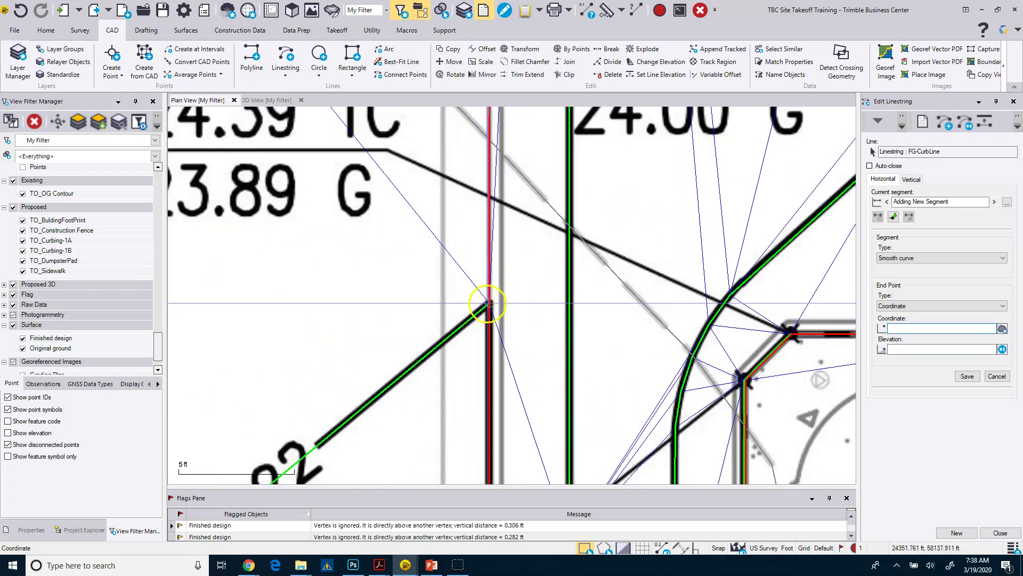
scroll(449, 369, "down", 4)
middle_click_drag(443, 327, 443, 295)
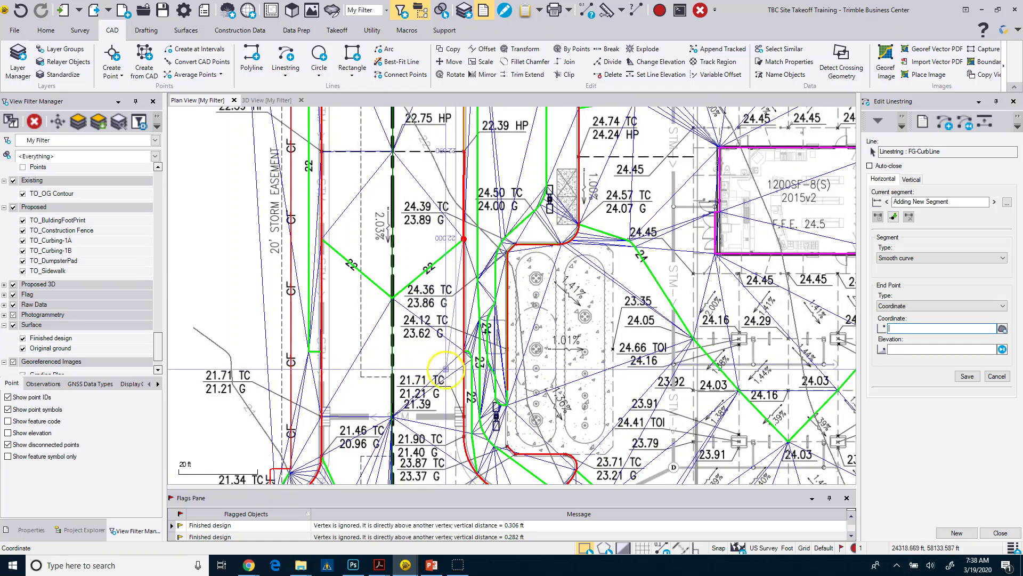
Add a smooth curve segment down the curb line to the 21.21 G spot at 24307.075, 58137.950, with elevation 21.21
scroll(453, 379, "up", 2)
middle_click_drag(456, 376, 449, 274)
scroll(443, 346, "up", 3)
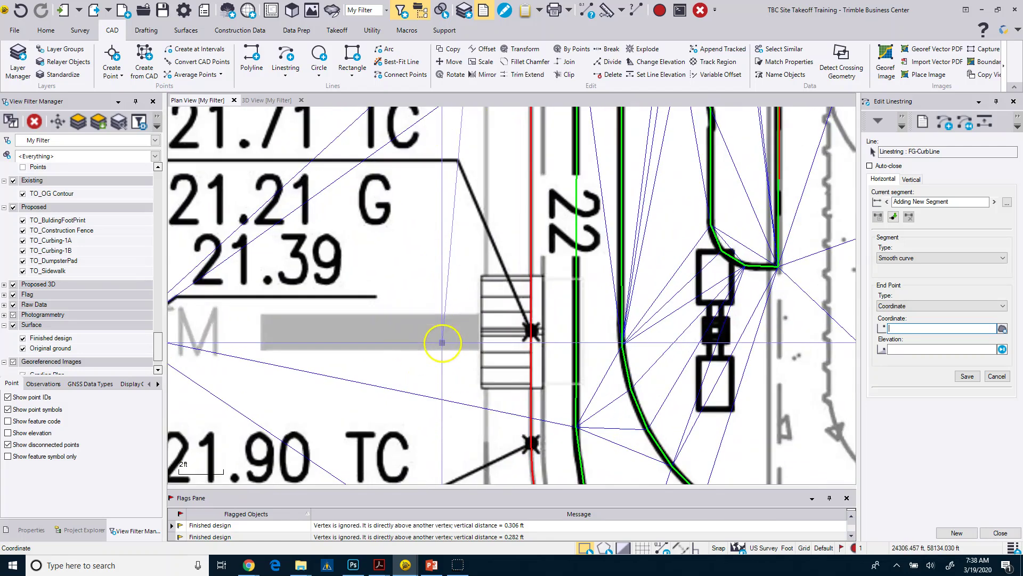
left_click(529, 331)
scroll(494, 364, "down", 3)
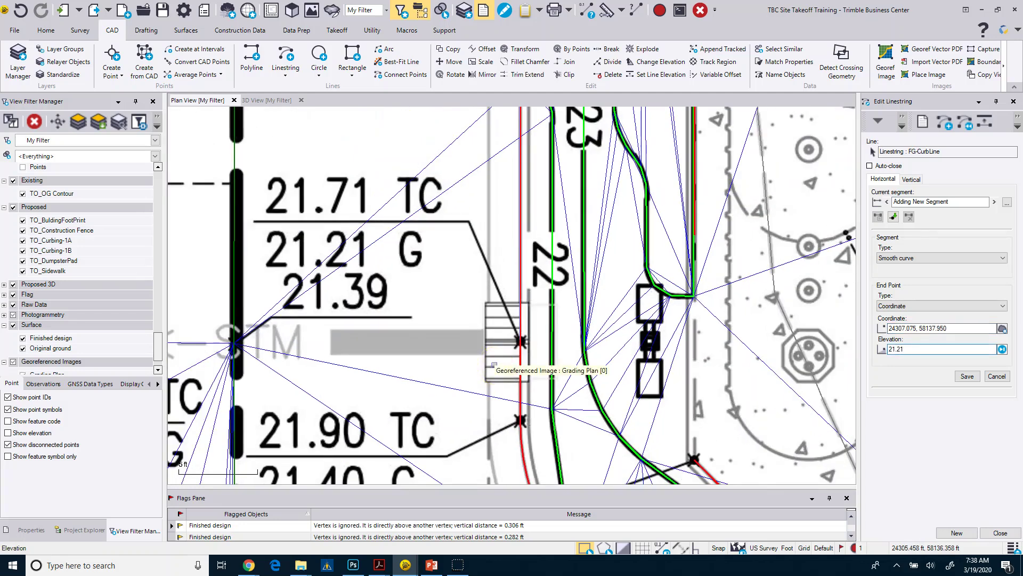
left_click(921, 382)
left_click(968, 376)
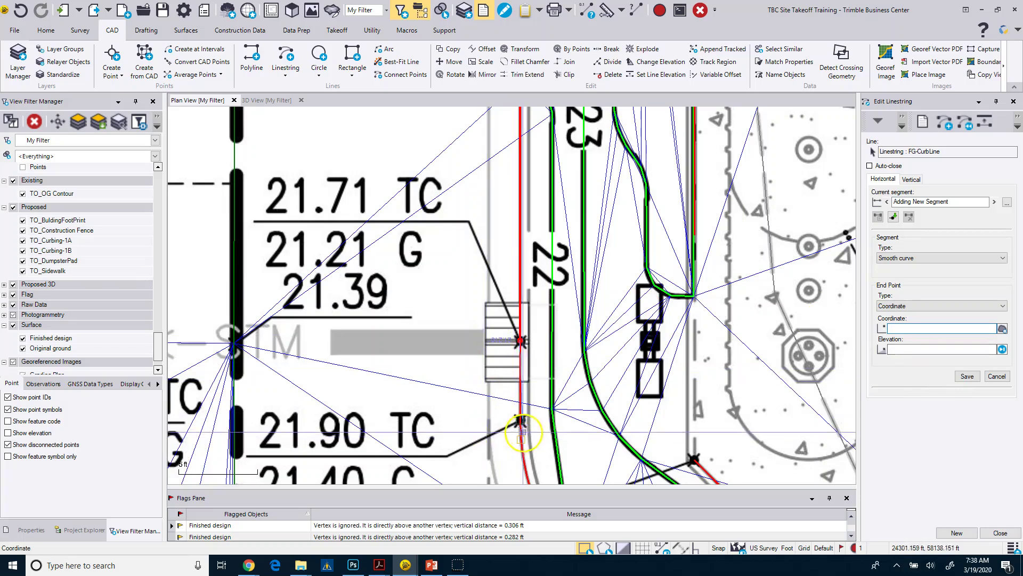
Add a smooth curve segment to the 21.40 G spot at 24302.038, 58137.963, with elevation 21.4
left_click(520, 421)
middle_click_drag(438, 432, 457, 281)
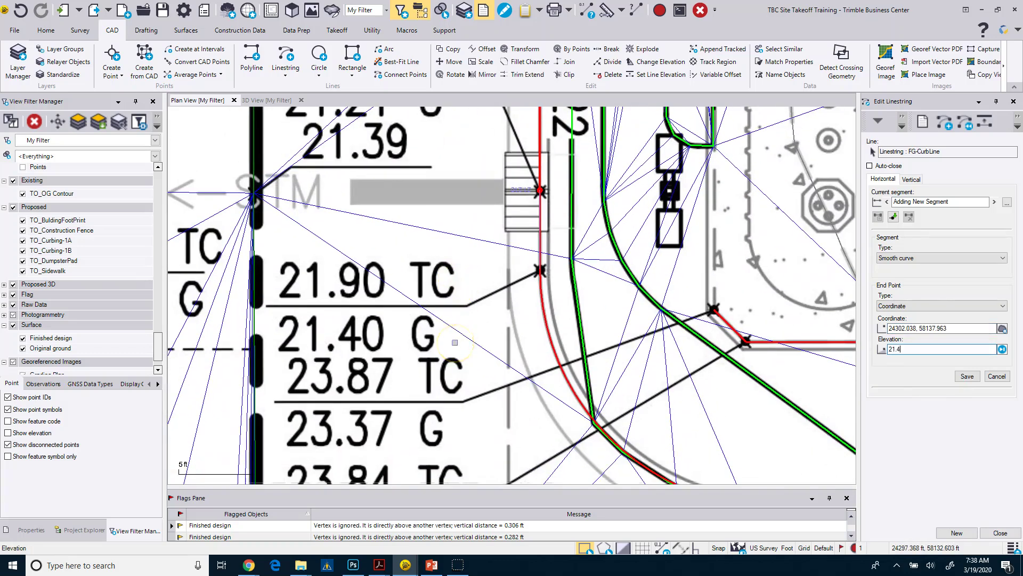
key("Return")
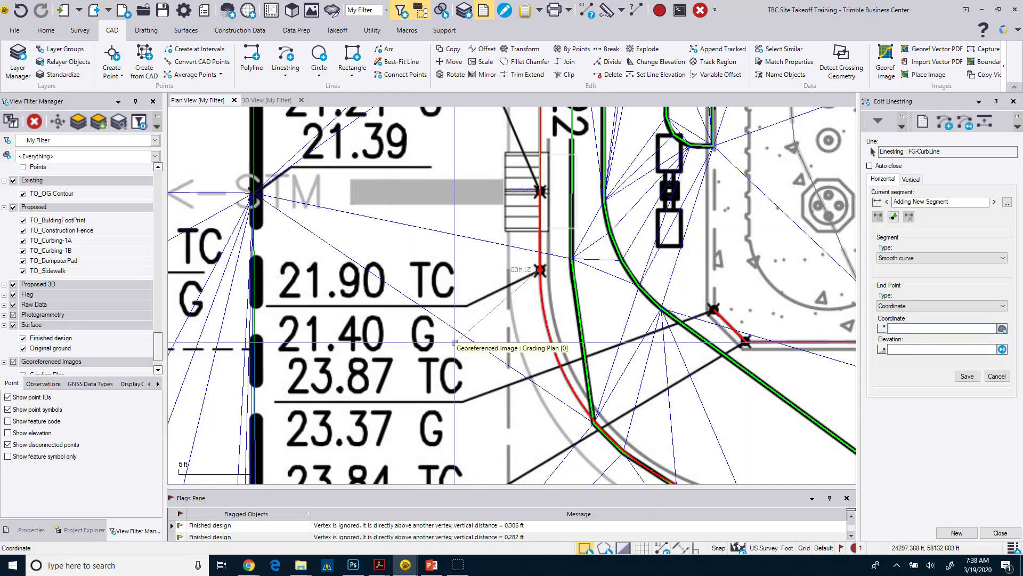
Stop adding segments and change the linestring segment ending at the 21.40 G spot from smooth curve to Straight
left_click(581, 327)
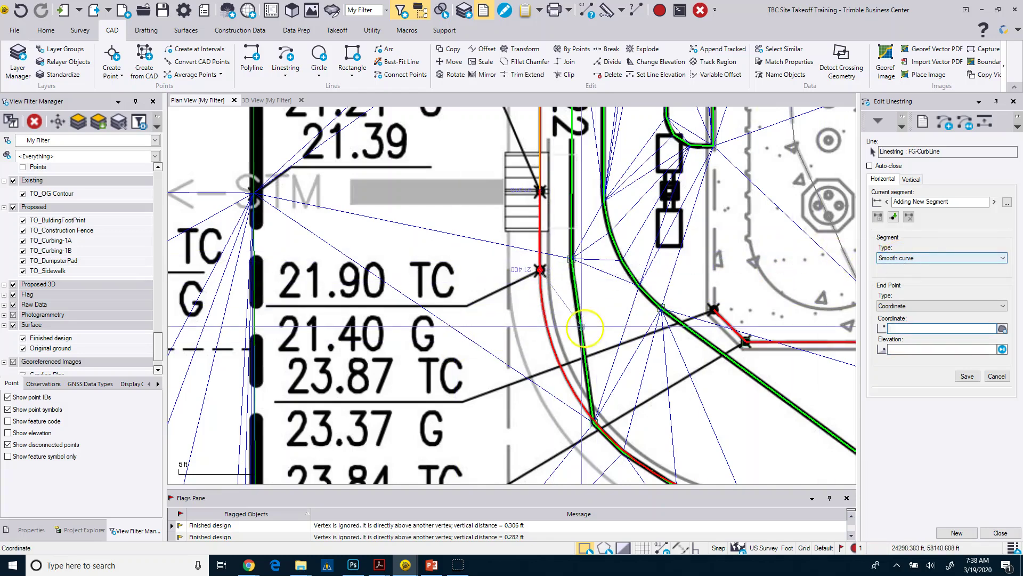
scroll(583, 327, "down", 2)
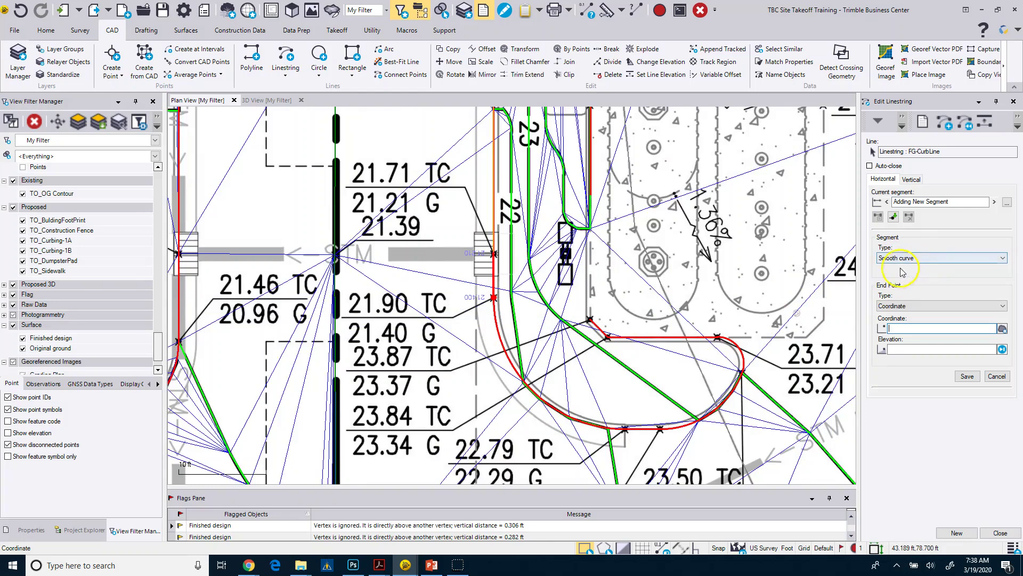
scroll(461, 334, "down", 1)
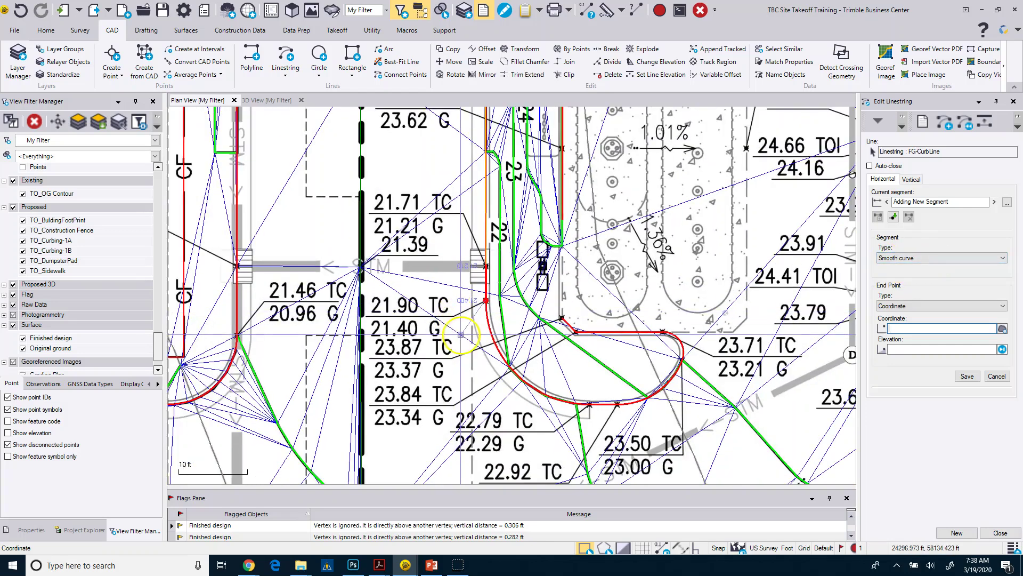
left_click(997, 377)
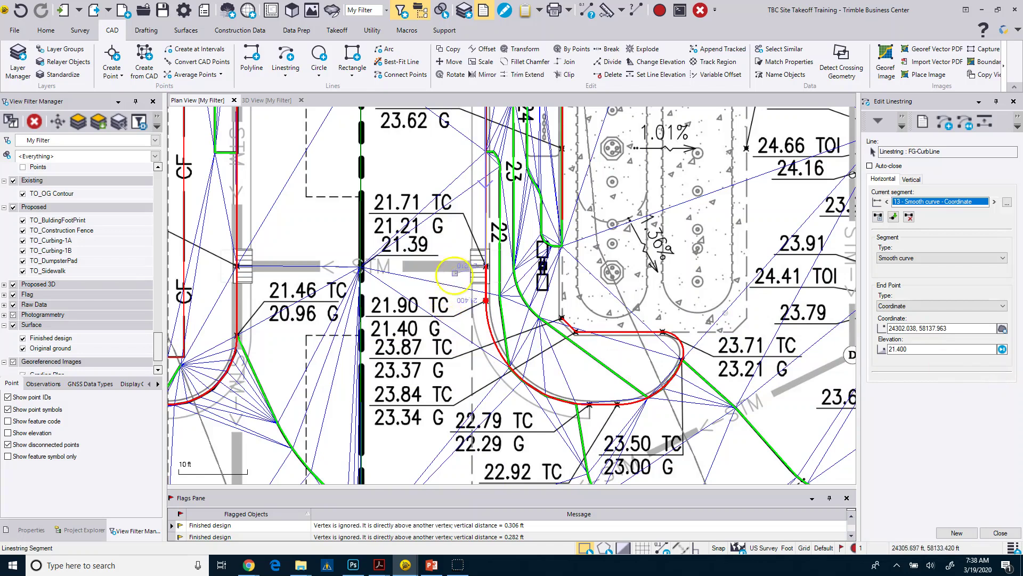
left_click(457, 298)
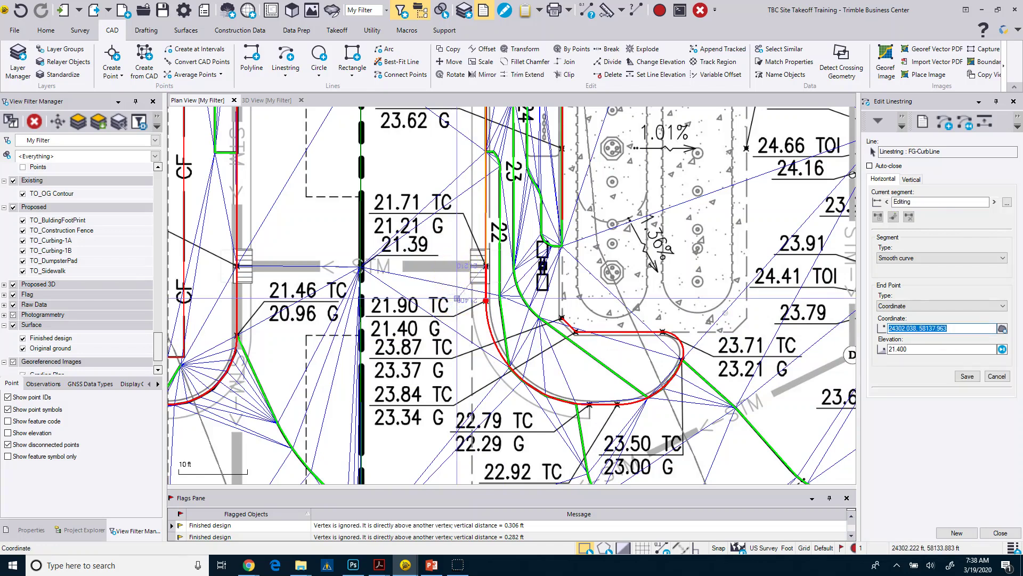
left_click(906, 258)
left_click(900, 268)
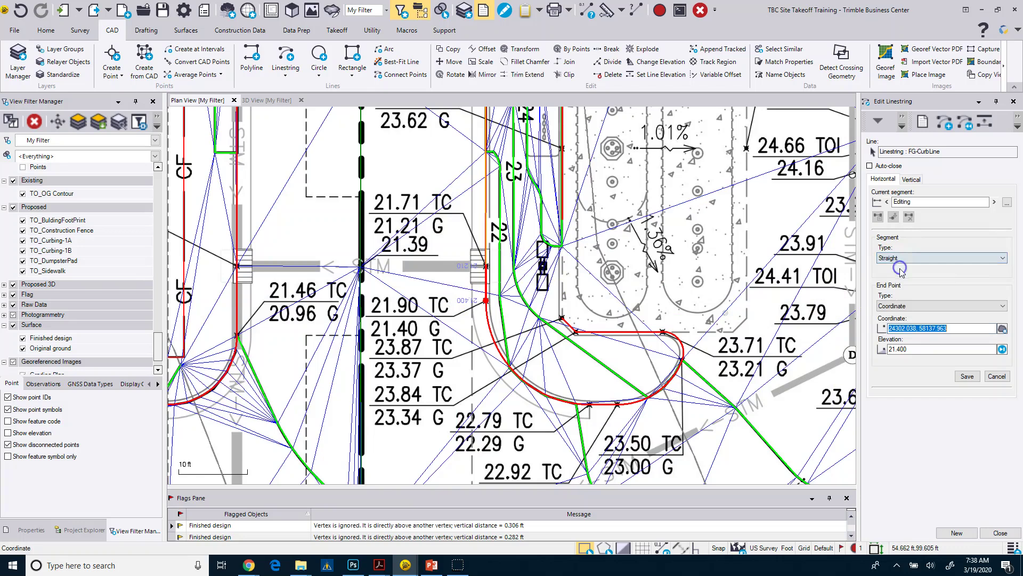
left_click(967, 377)
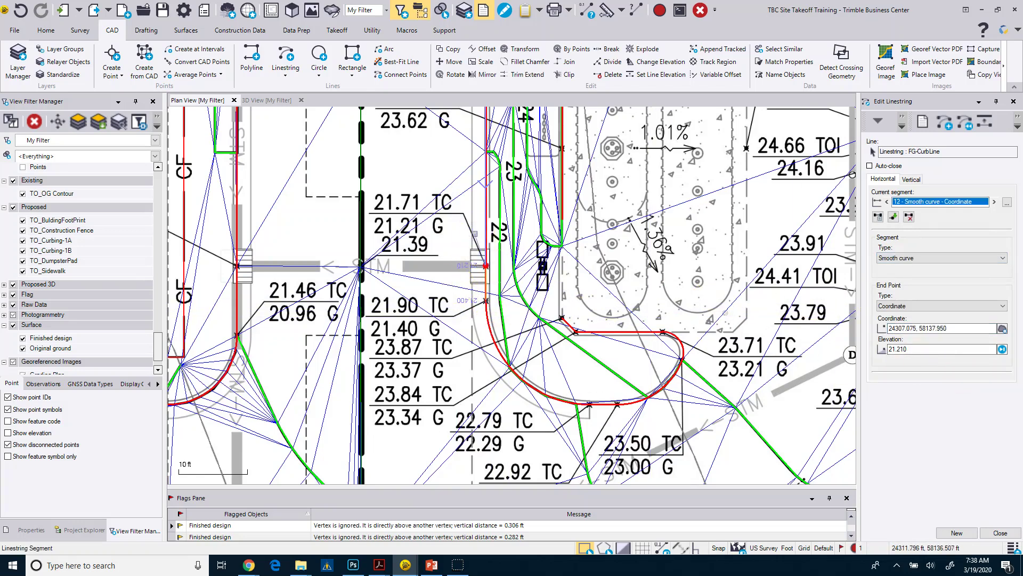
Change the linestring segment ending at the 21.21 G spot beside the drain inlet to Straight
middle_click_drag(474, 233, 477, 316)
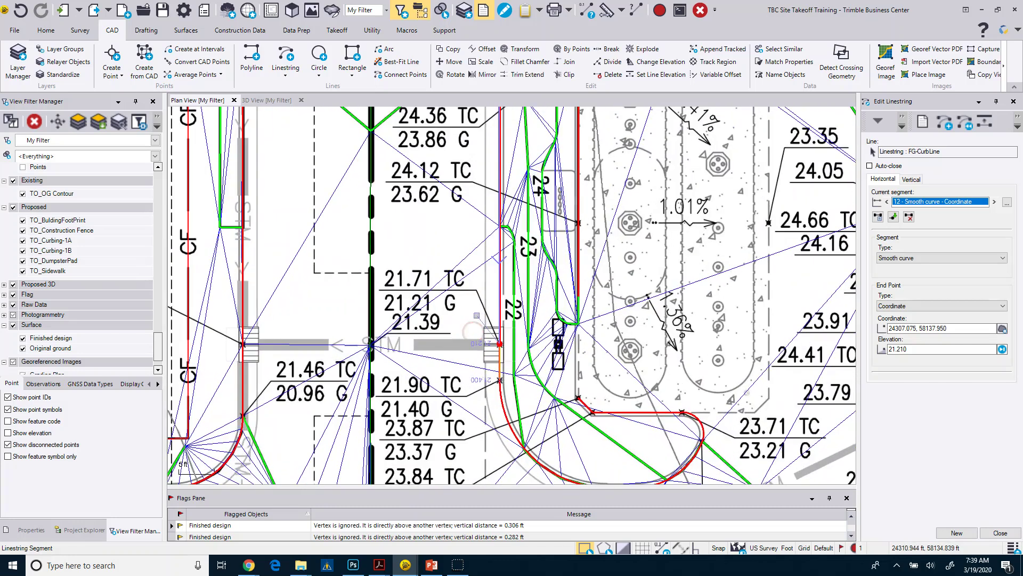
left_click(894, 258)
left_click(895, 268)
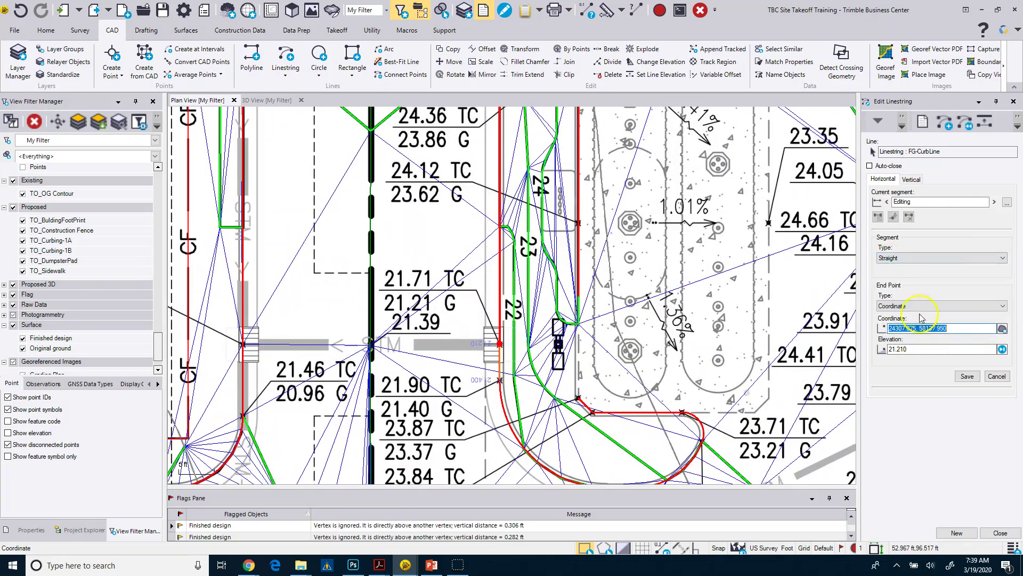
left_click(967, 376)
Change the linestring segment ending where the 22 contour meets the curb line, at 24351.796, 58137.963, to Straight
scroll(446, 211, "down", 3)
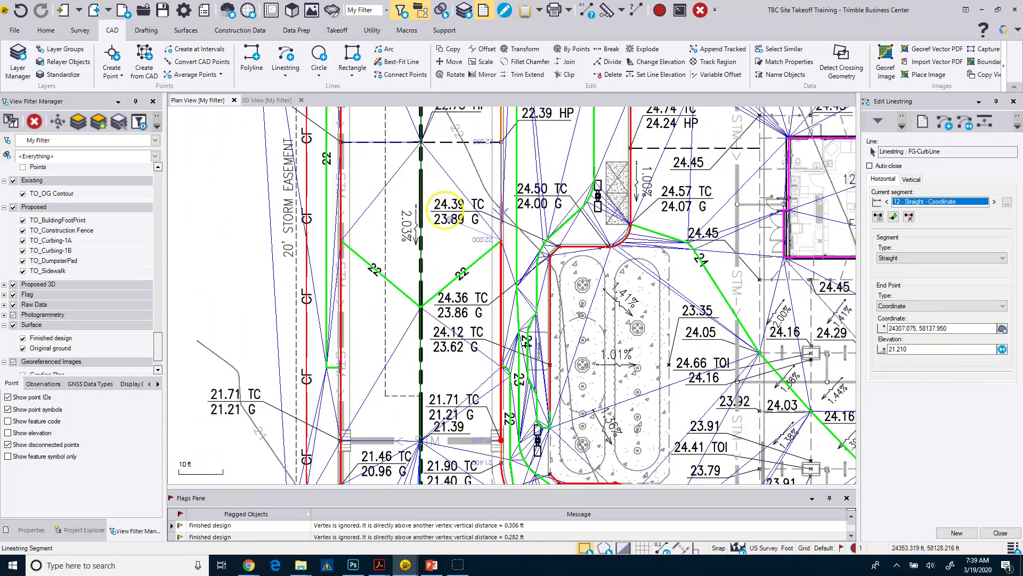
left_click(451, 186)
left_click(938, 258)
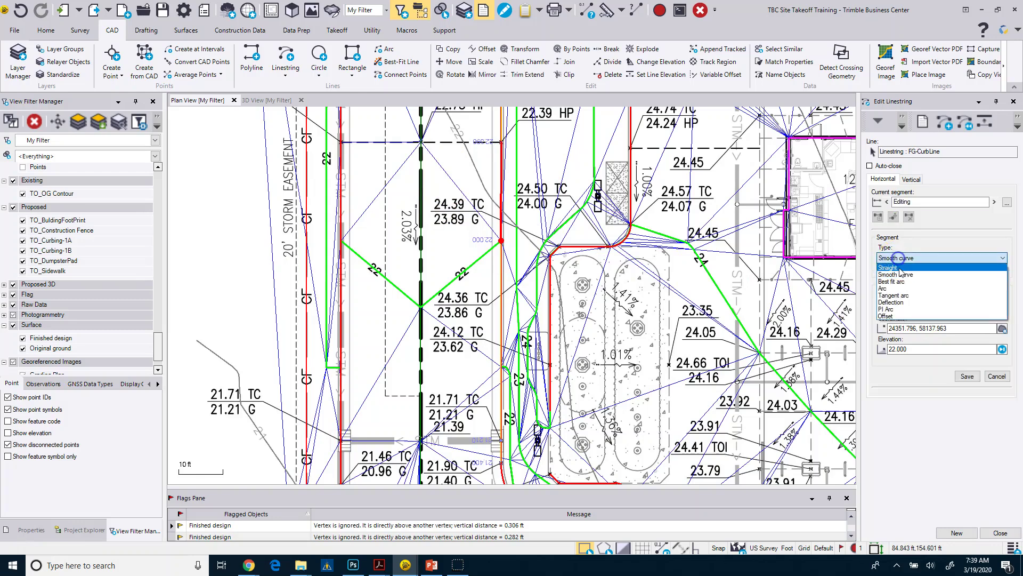
left_click(901, 269)
left_click(967, 376)
Change the linestring segment ending at the 22.39 HP spot to Straight
scroll(460, 295, "down", 2)
scroll(459, 295, "up", 1)
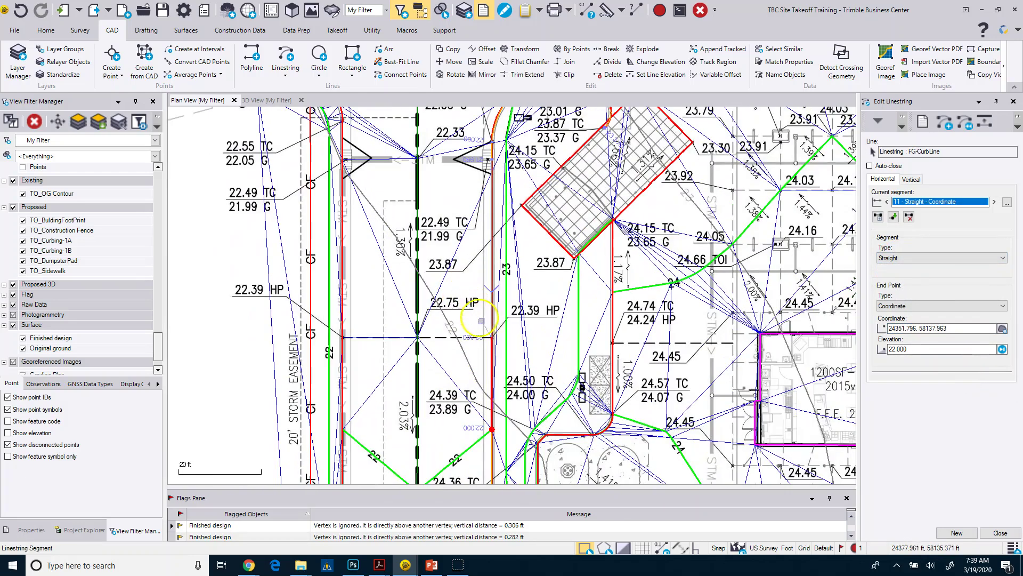
left_click(478, 320)
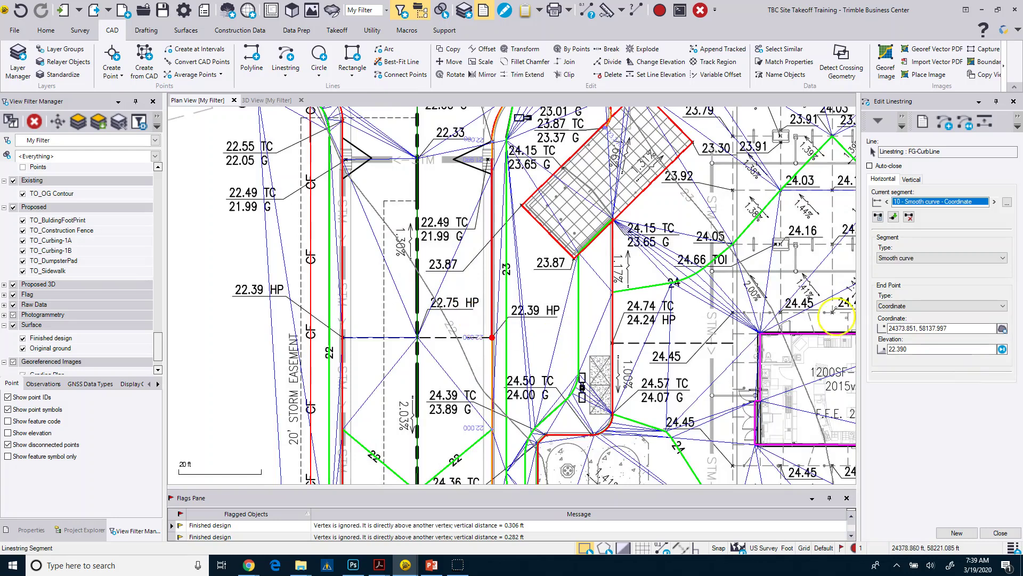
left_click(901, 258)
left_click(901, 269)
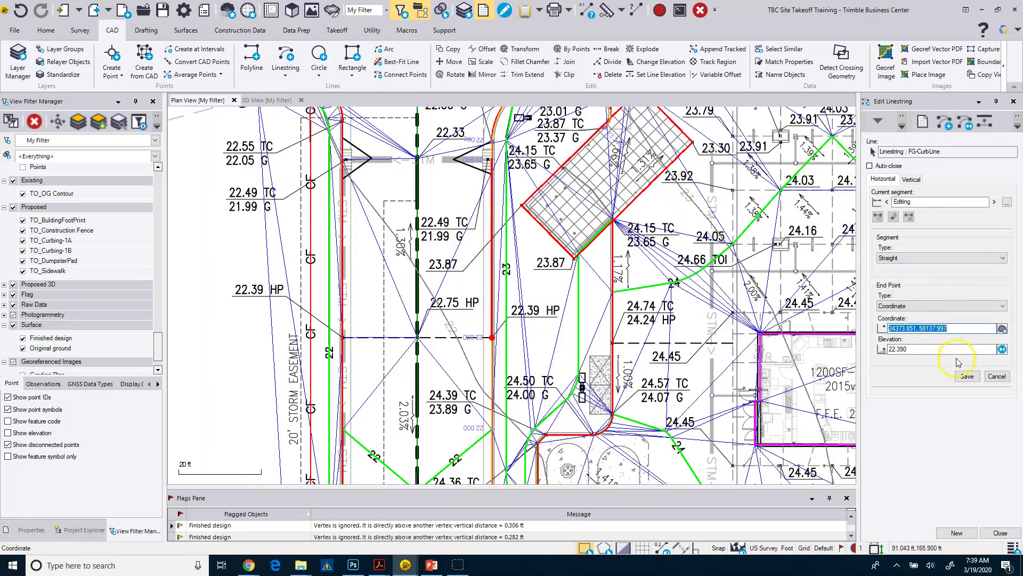
left_click(967, 377)
Change the linestring segment ending beside the drain inlet's 21.99 G spot to Straight
scroll(433, 186, "up", 3)
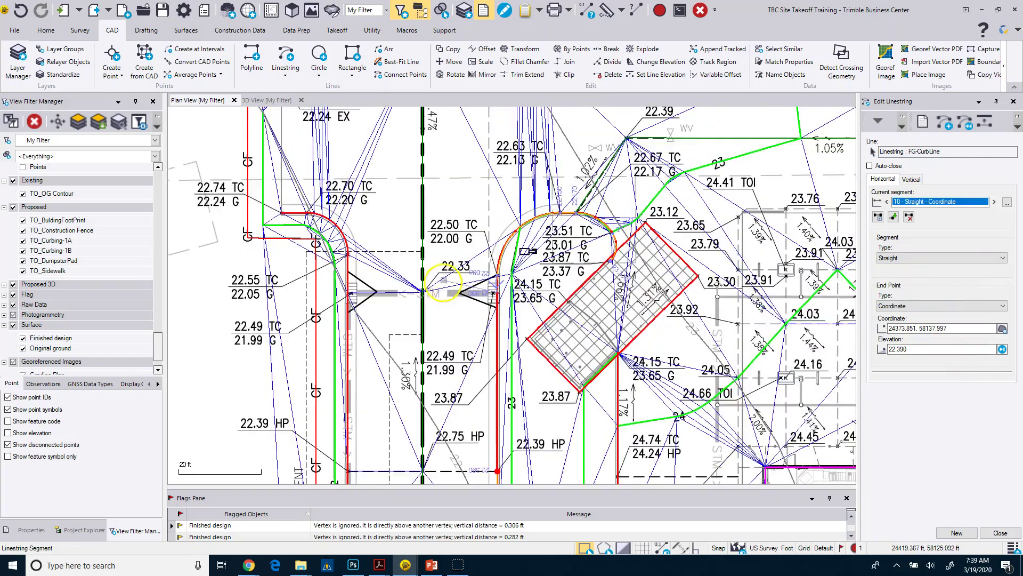
left_click(482, 303)
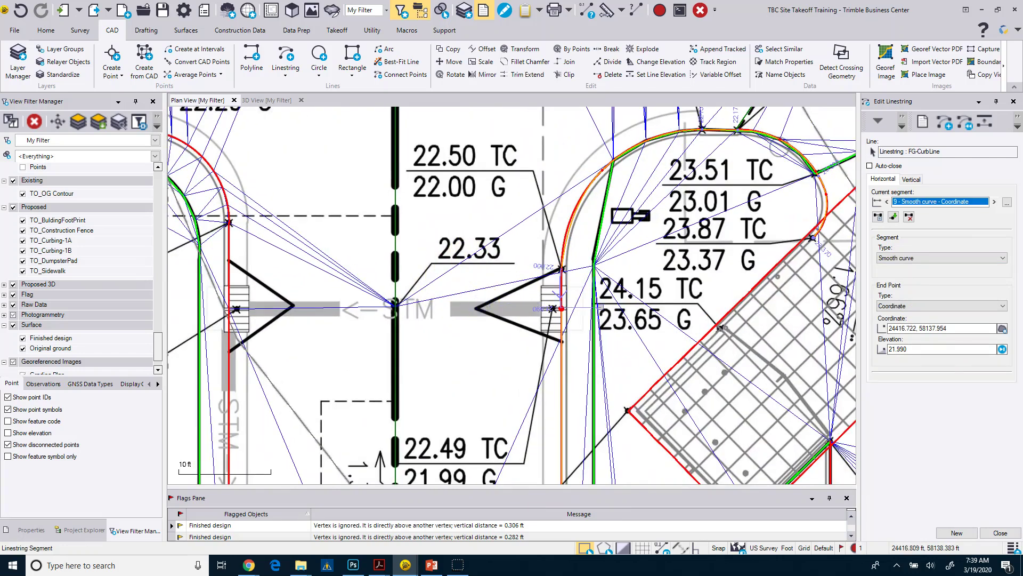
left_click(900, 259)
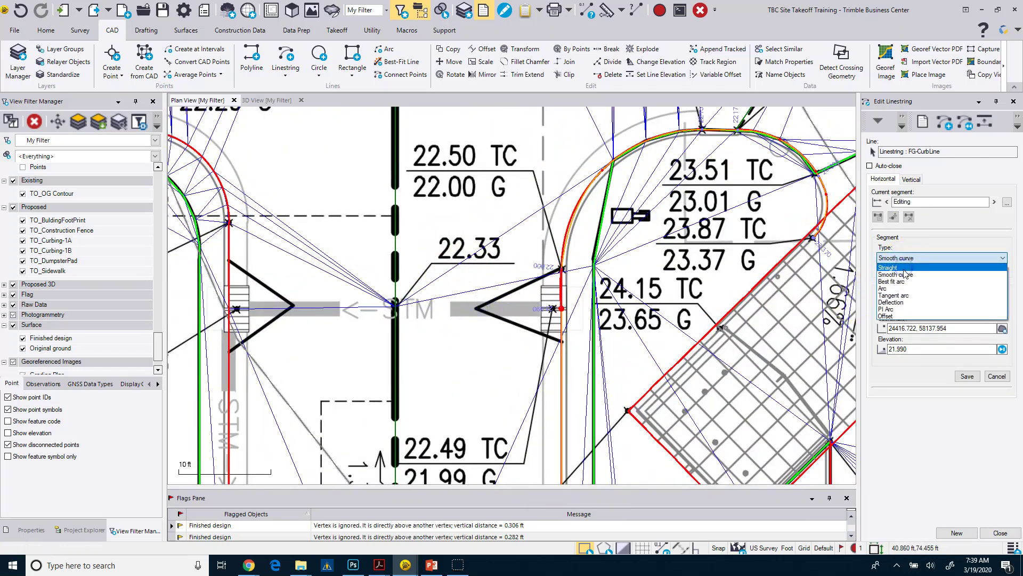
left_click(903, 269)
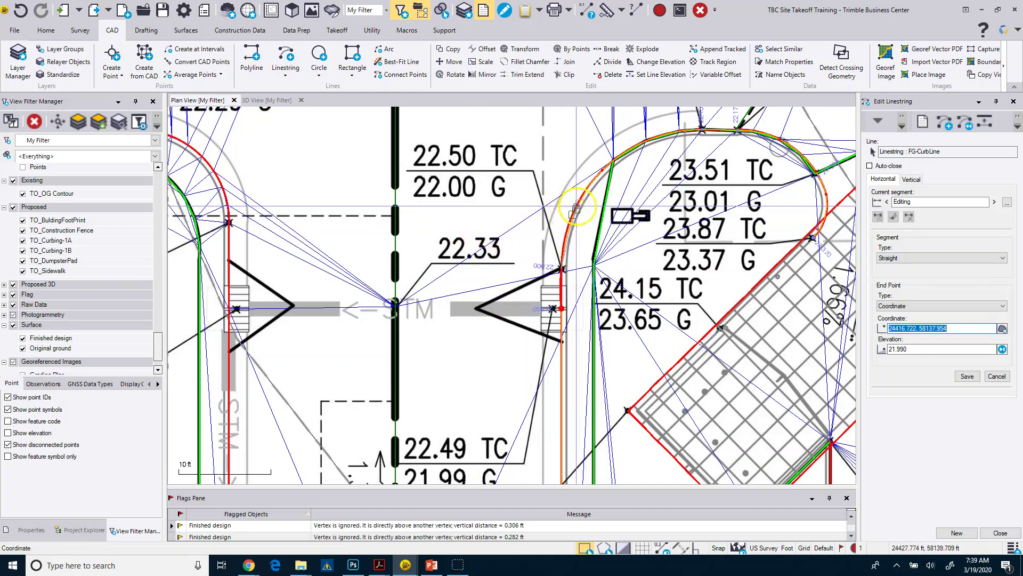
left_click(967, 377)
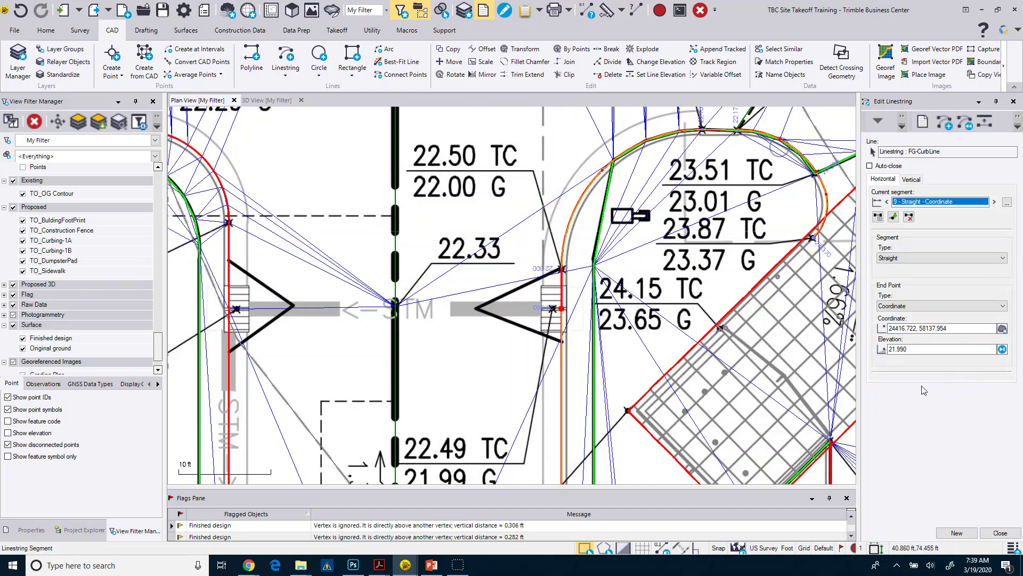
Add smooth curve segments from the 21.40 G spot through 24293.161, 58140.861 with elevation ?, to where the 22 contour leaves the curb, with elevation 22.000
scroll(594, 231, "down", 6)
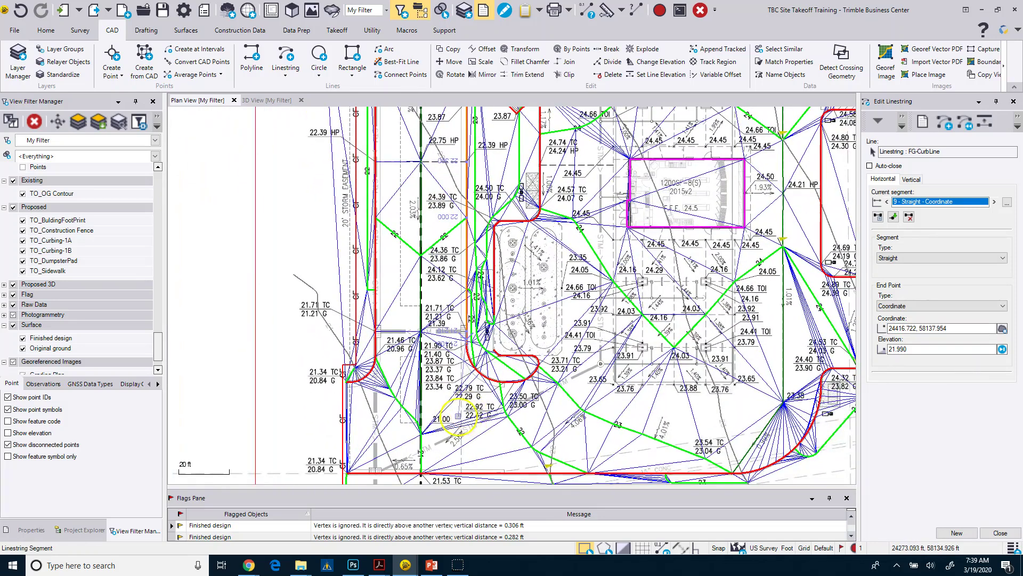
scroll(457, 420, "up", 6)
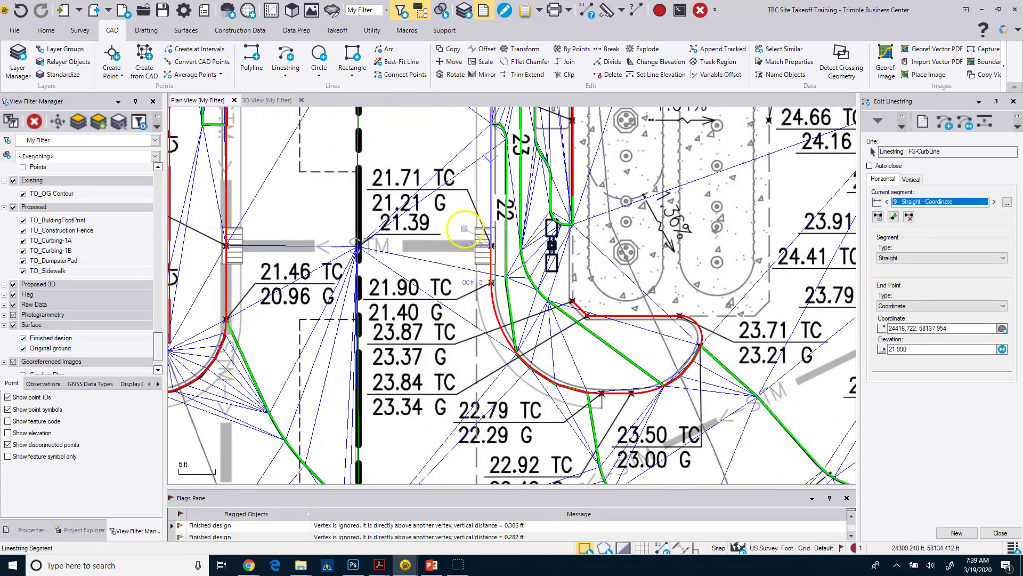
scroll(478, 309, "up", 1)
scroll(477, 310, "up", 1)
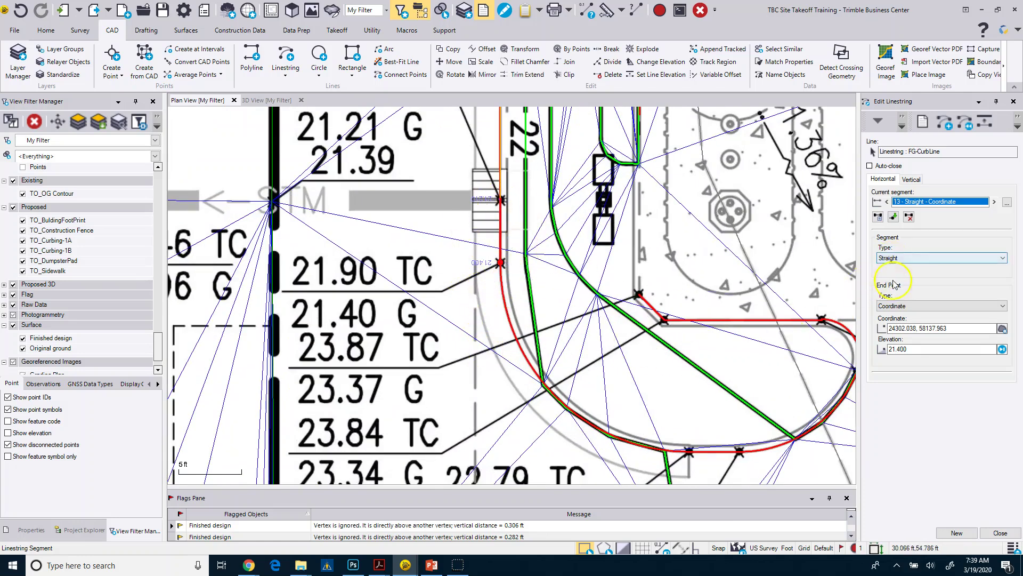
left_click(894, 218)
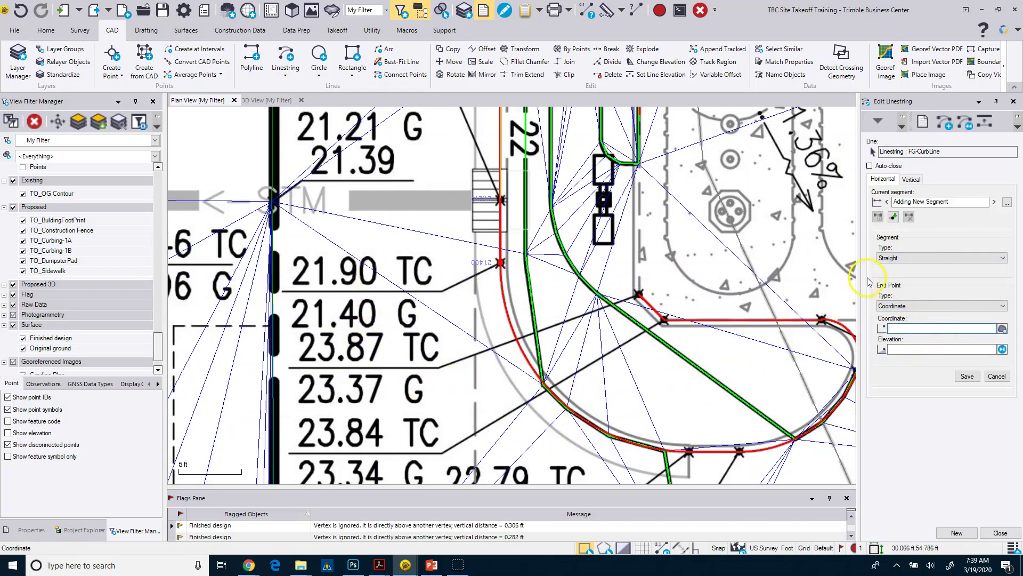
left_click(938, 258)
left_click(906, 272)
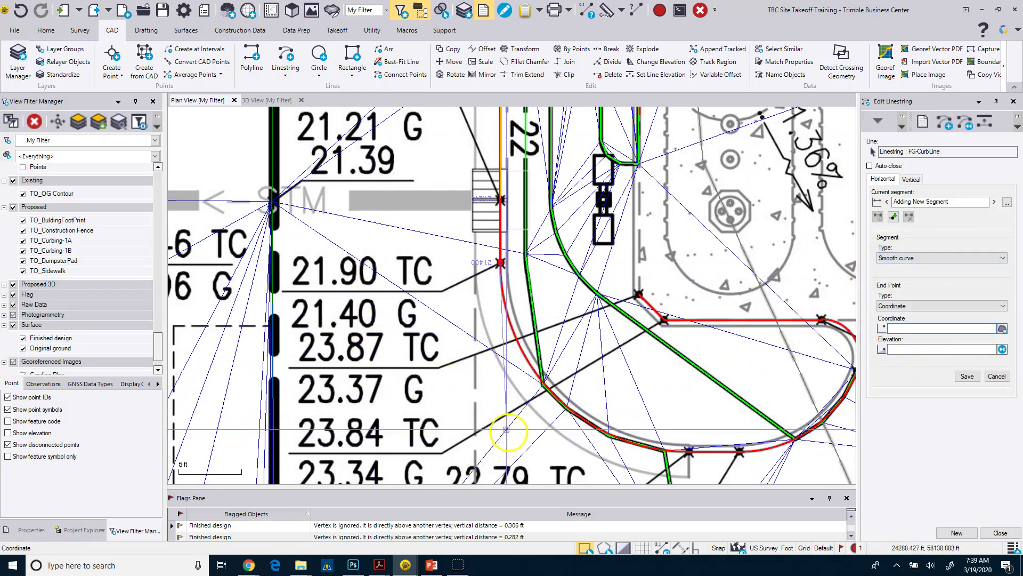
left_click(536, 375)
scroll(634, 467, "up", 5)
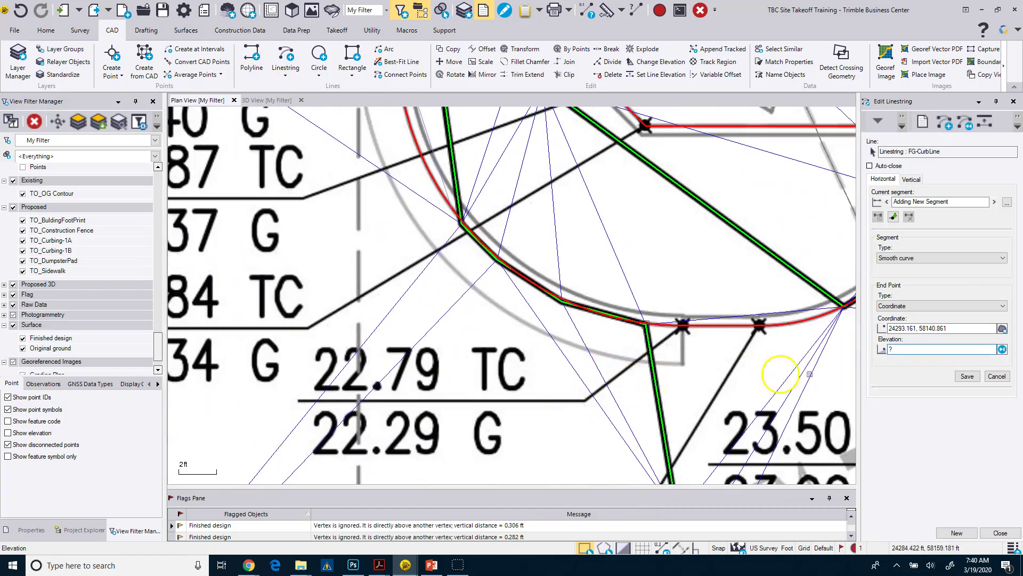
left_click(978, 379)
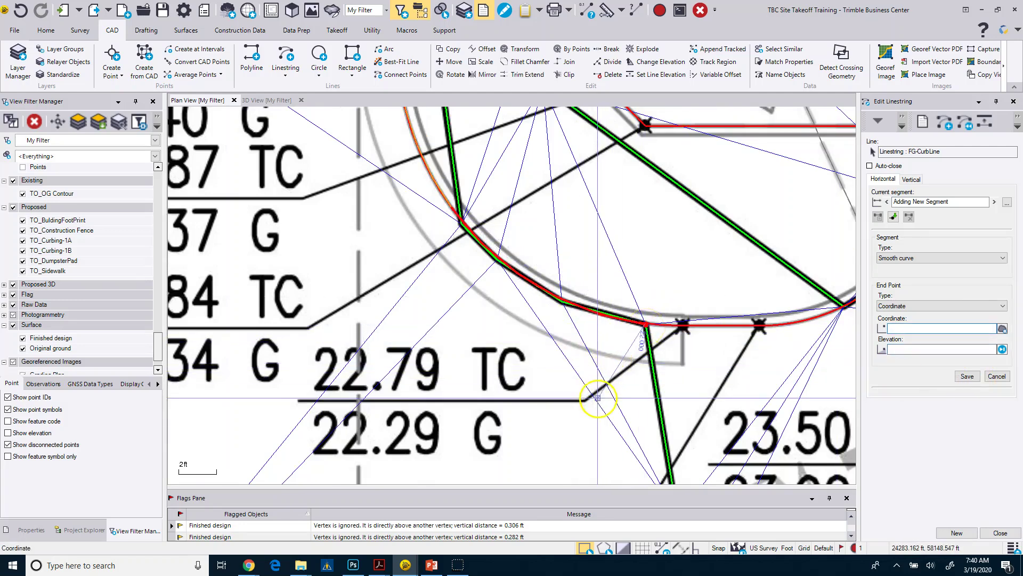
Add a straight linestring segment to the 22.29 G spot at 24287.006, 58152.954, with elevation 22.29
scroll(590, 404, "down", 5)
scroll(590, 403, "down", 2)
middle_click_drag(590, 404, 554, 319)
scroll(549, 312, "up", 5)
scroll(549, 311, "up", 2)
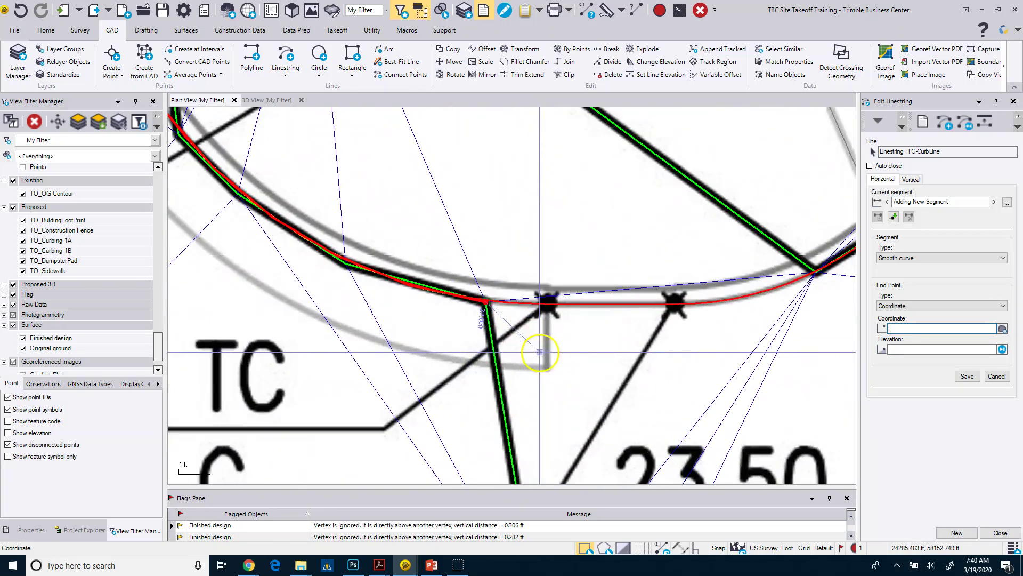
left_click(890, 260)
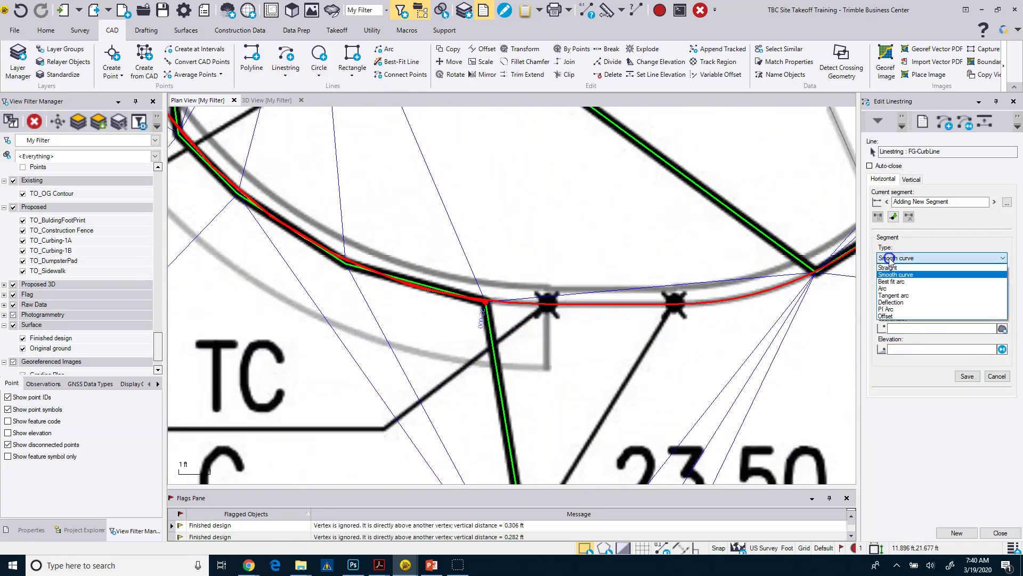
left_click(891, 268)
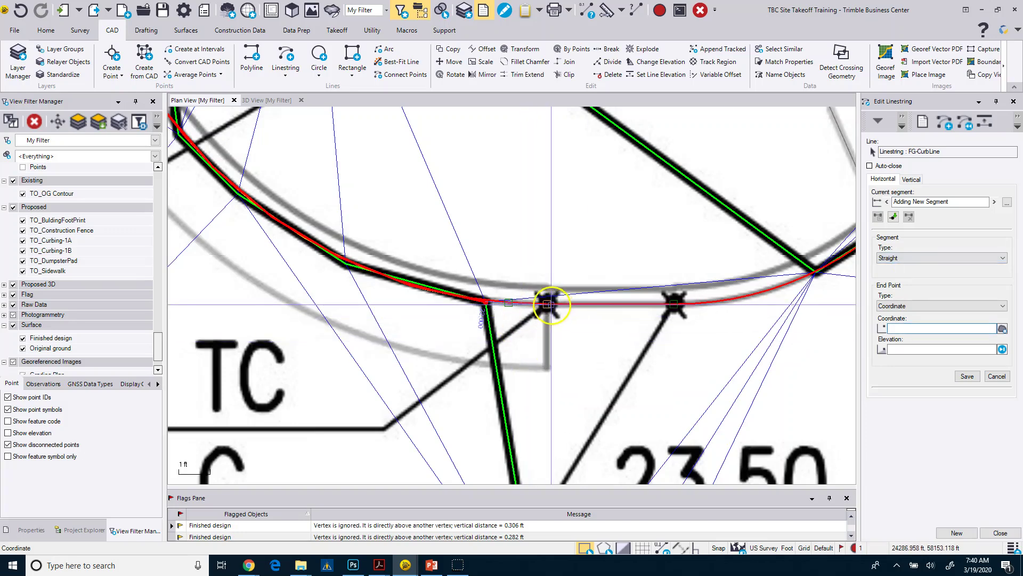
left_click(549, 304)
scroll(553, 367, "down", 2)
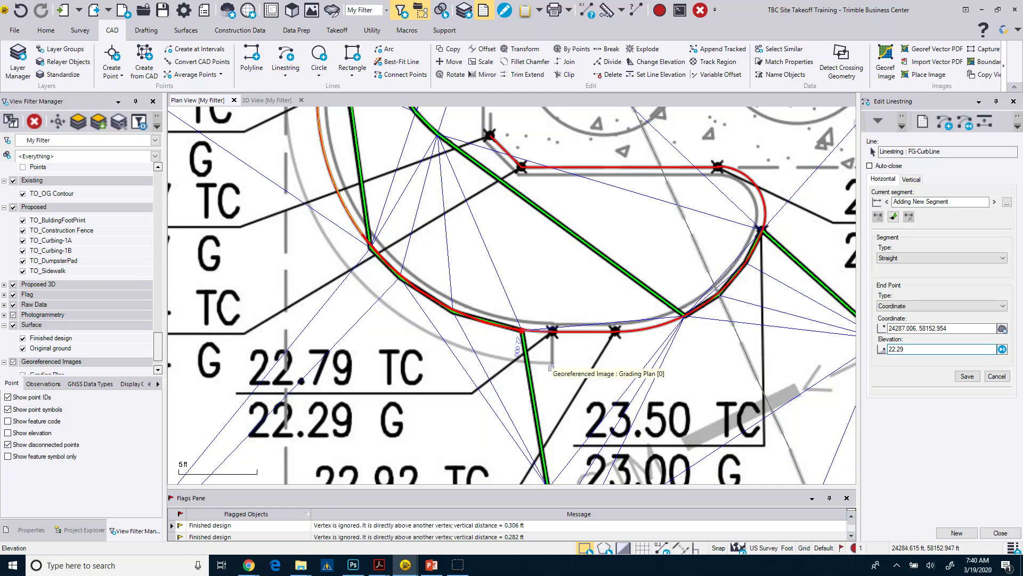
left_click(966, 376)
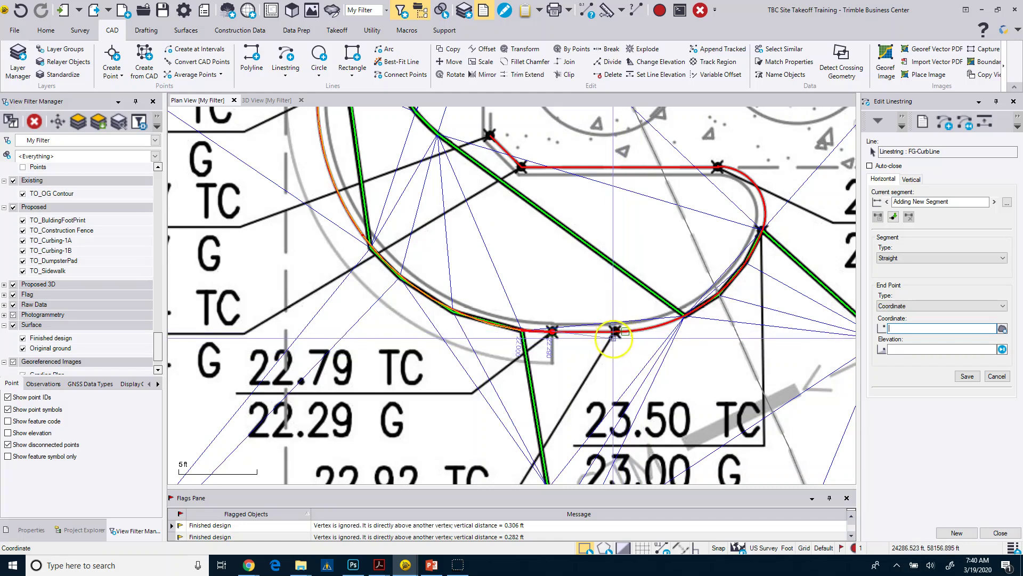
Add a straight linestring segment to the 22.42 G spot at 24287.006, 58156.952, with elevation 22.42
left_click(614, 331)
scroll(613, 331, "down", 1)
middle_click_drag(613, 331, 624, 281)
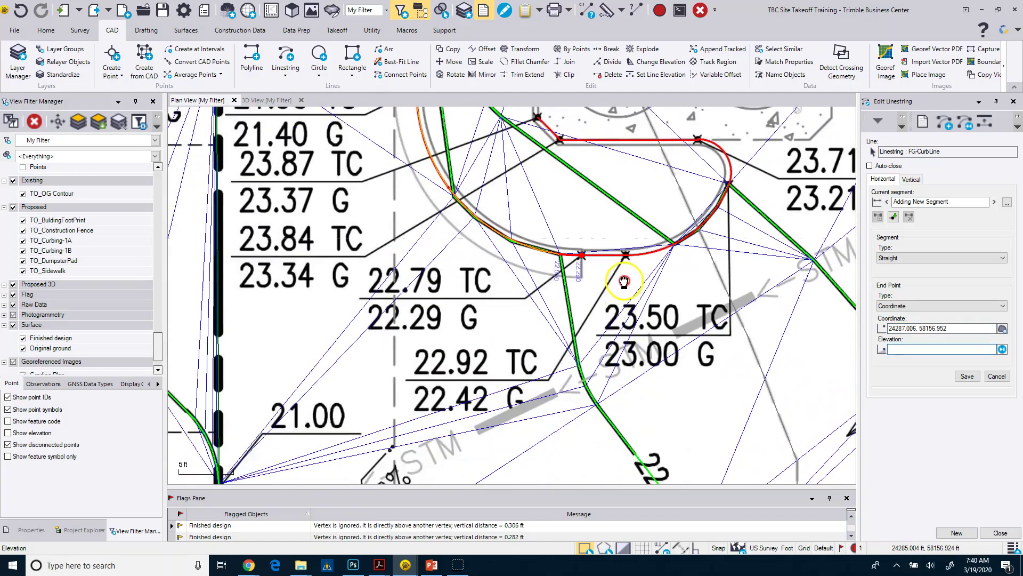
scroll(624, 281, "down", 1)
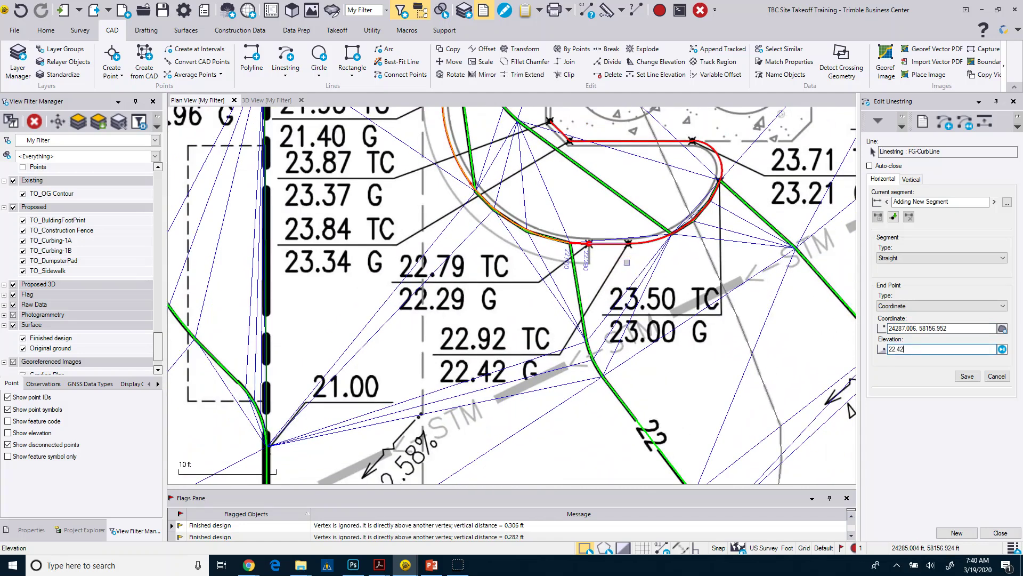
left_click(912, 389)
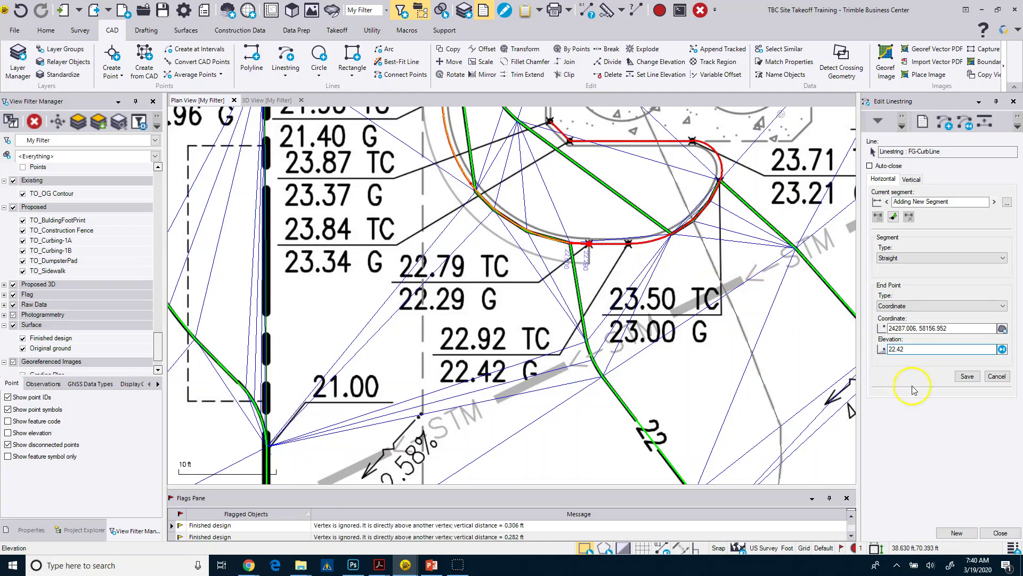
left_click(968, 376)
Add a smooth curve segment to the curb point at 24289.126, 58163.150, with elevation ?
left_click(886, 257)
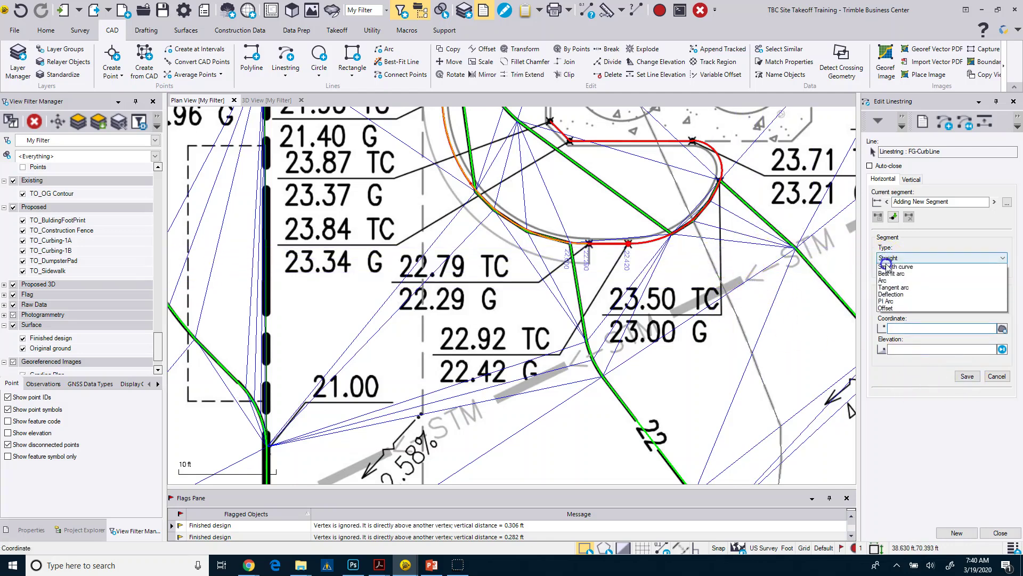
left_click(887, 266)
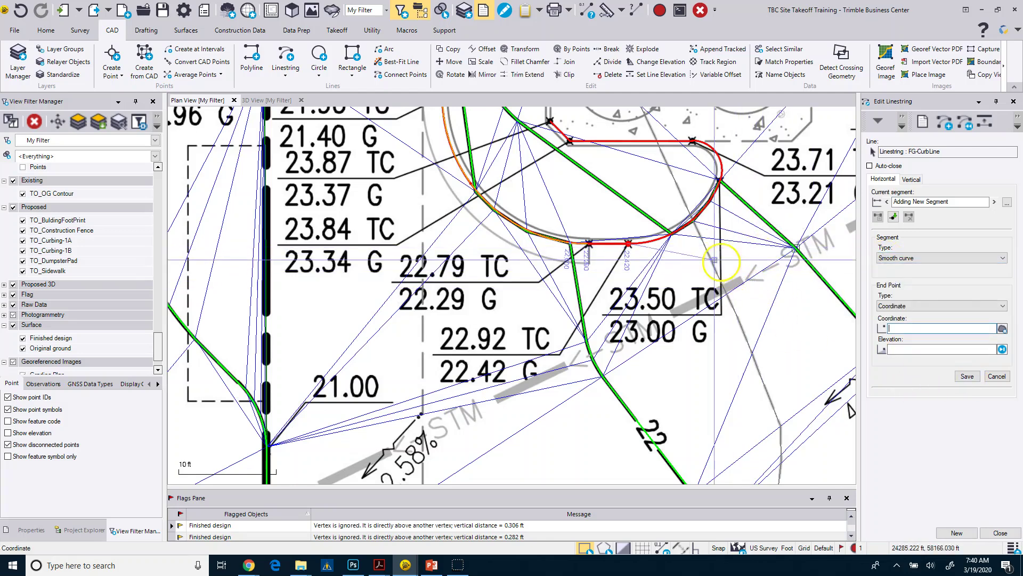
left_click(673, 233)
middle_click_drag(688, 251, 671, 272)
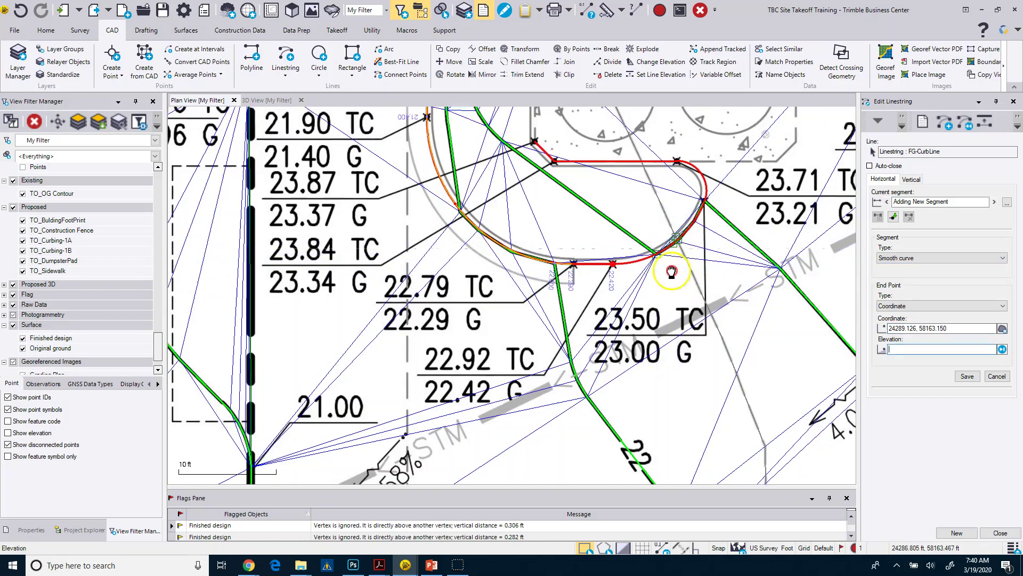
scroll(656, 256, "up", 4)
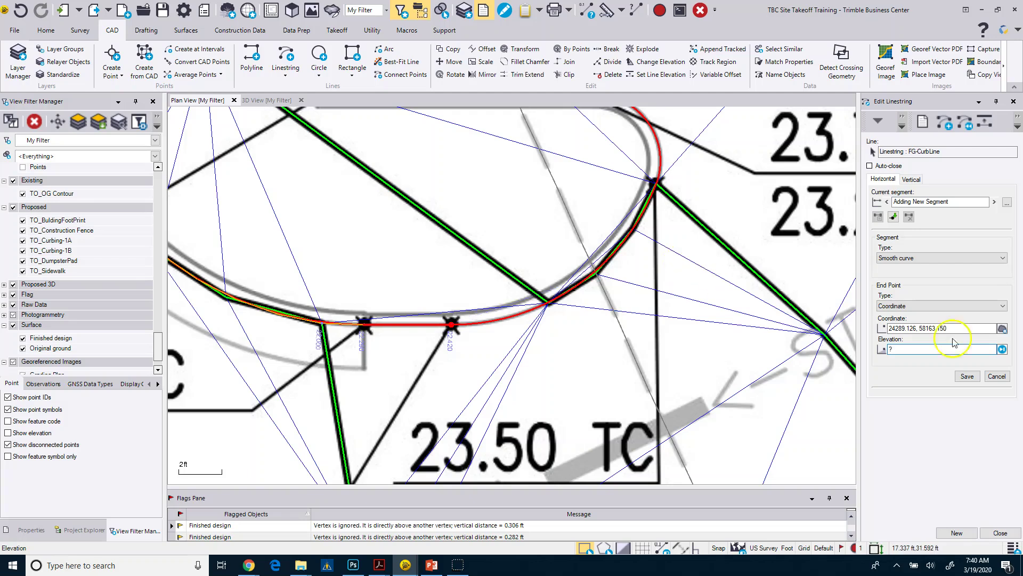
left_click(975, 381)
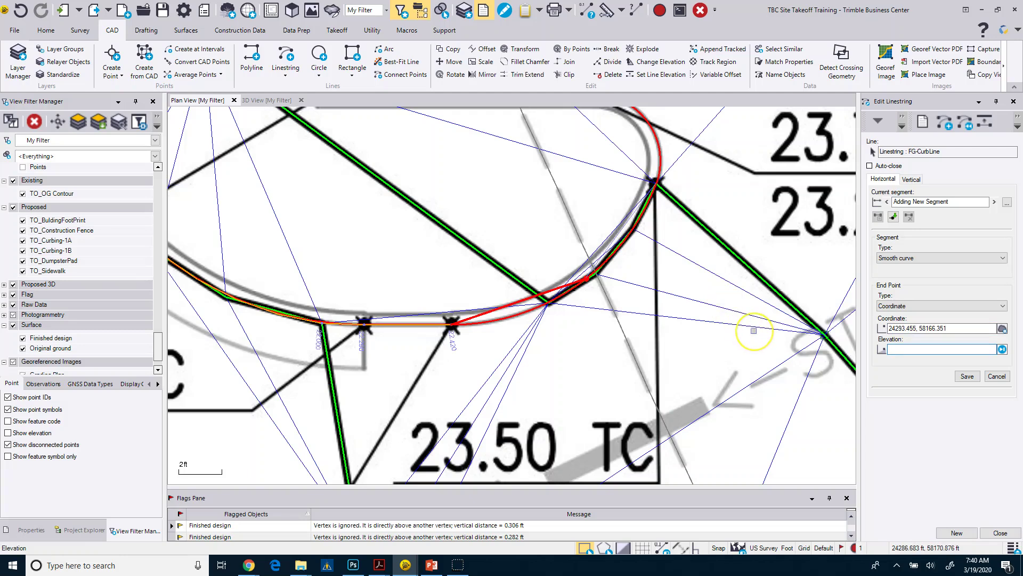
Continue the smooth curve to the 23.00 G spot at 24293.455, 58166.351, taking elevation 23.000 from the contour that meets it
scroll(753, 330, "down", 2)
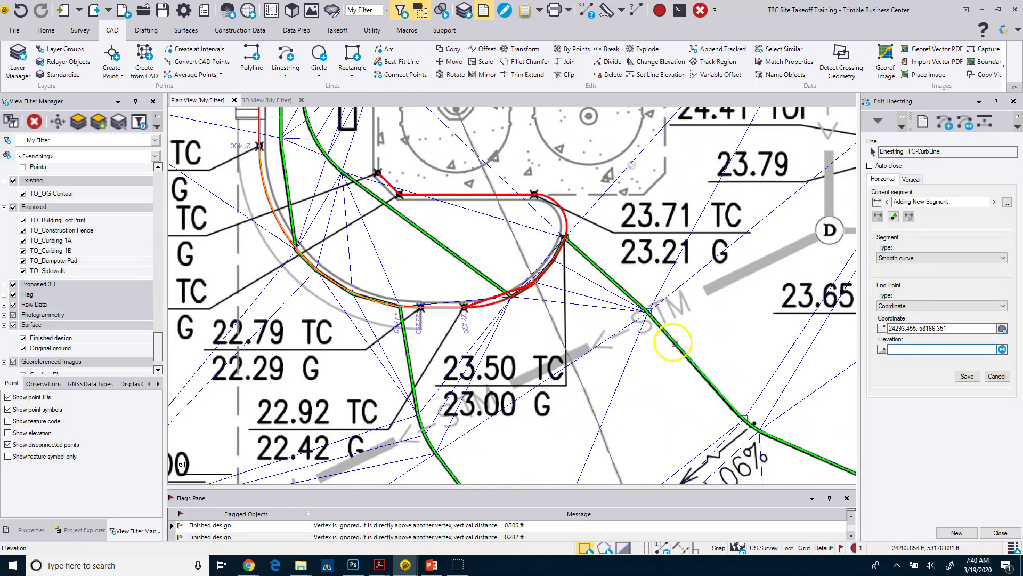
left_click(672, 344)
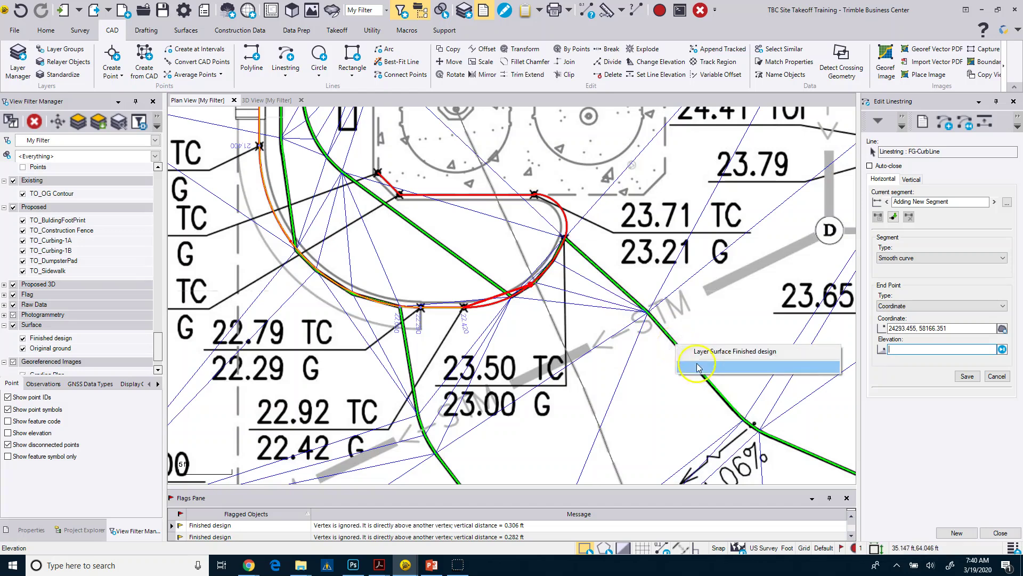
left_click(704, 347)
Add smooth curve segments through 24295.971, 58166.168 with elevation ?, to the 23.21 G spot at 24297.537, 58163.514 with elevation 23.21
scroll(564, 227, "up", 3)
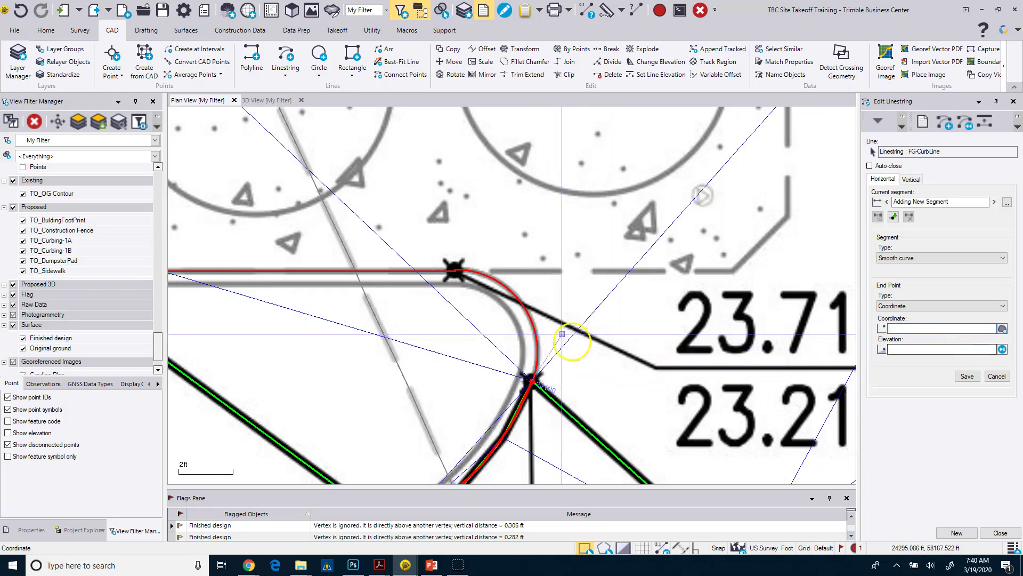
left_click(528, 313)
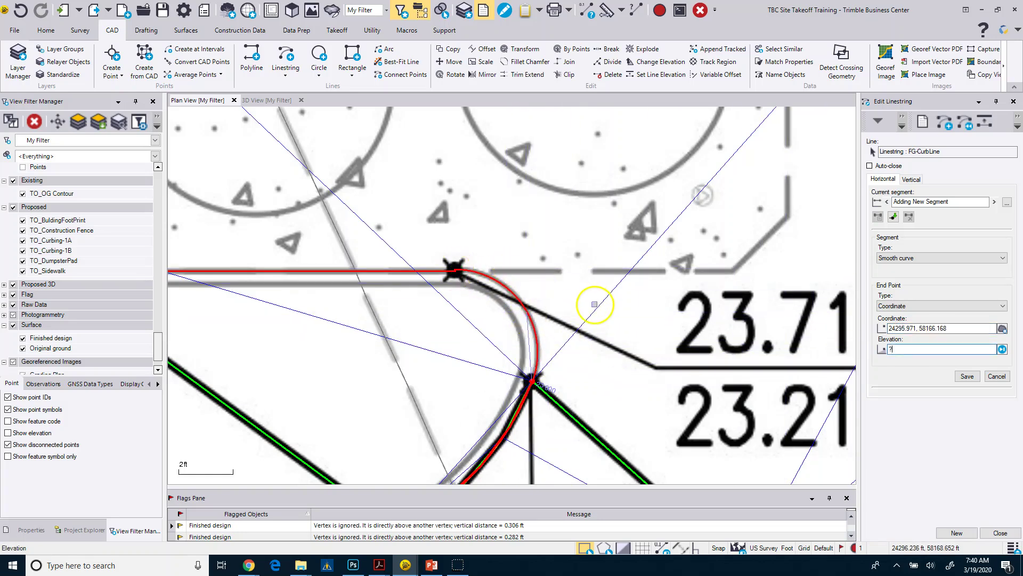
left_click(965, 375)
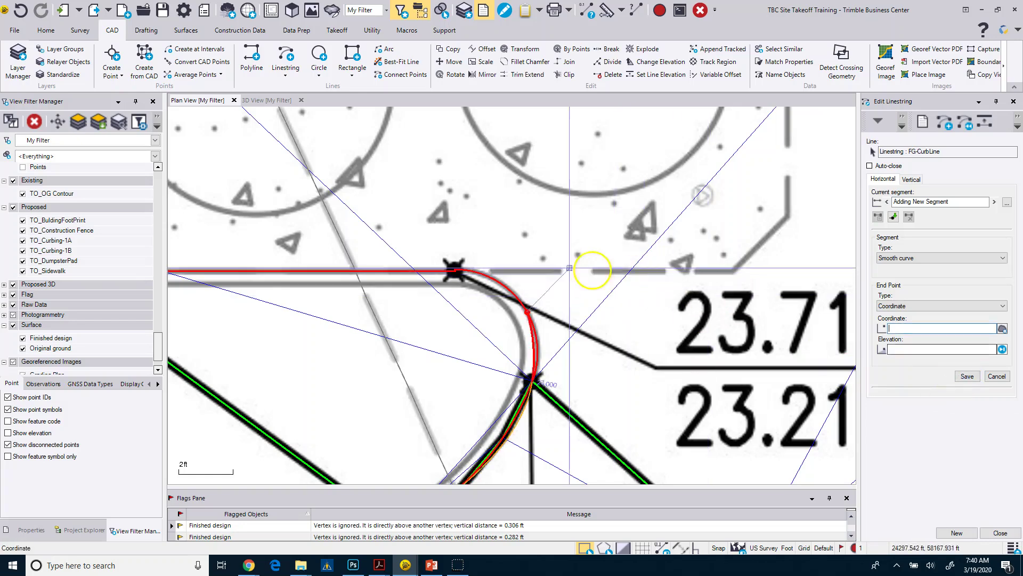
left_click(571, 236)
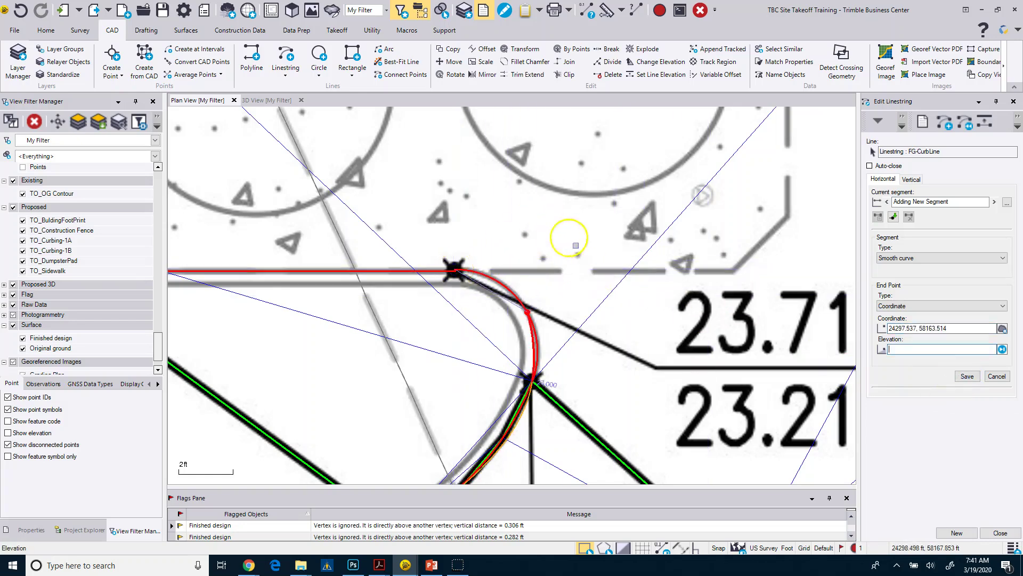
scroll(589, 263, "down", 3)
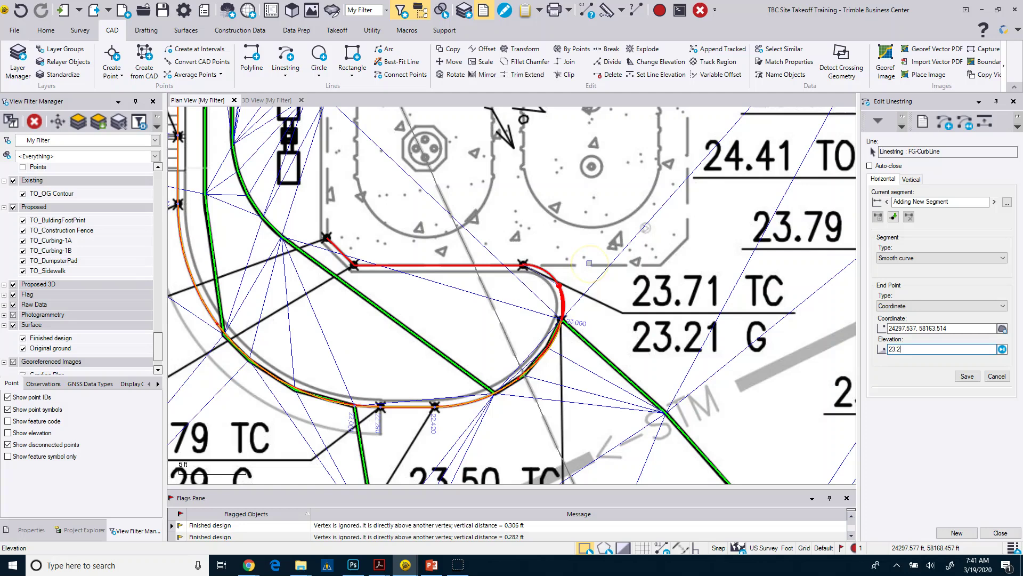
key("Return")
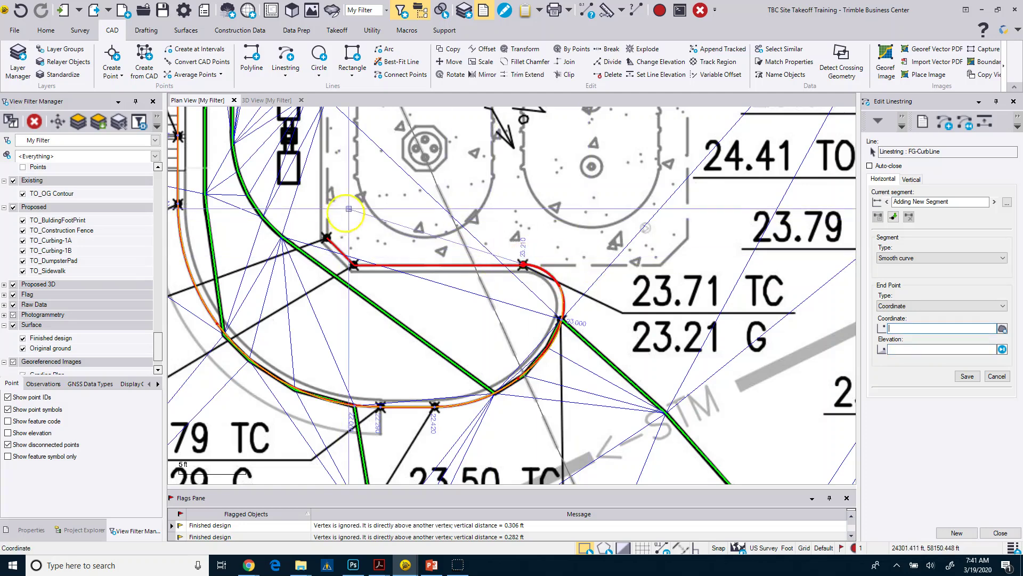
Add a straight linestring segment to the 23.34 G spot at 24297.471, 58151.022, with elevation 23.34
left_click(906, 257)
left_click(895, 267)
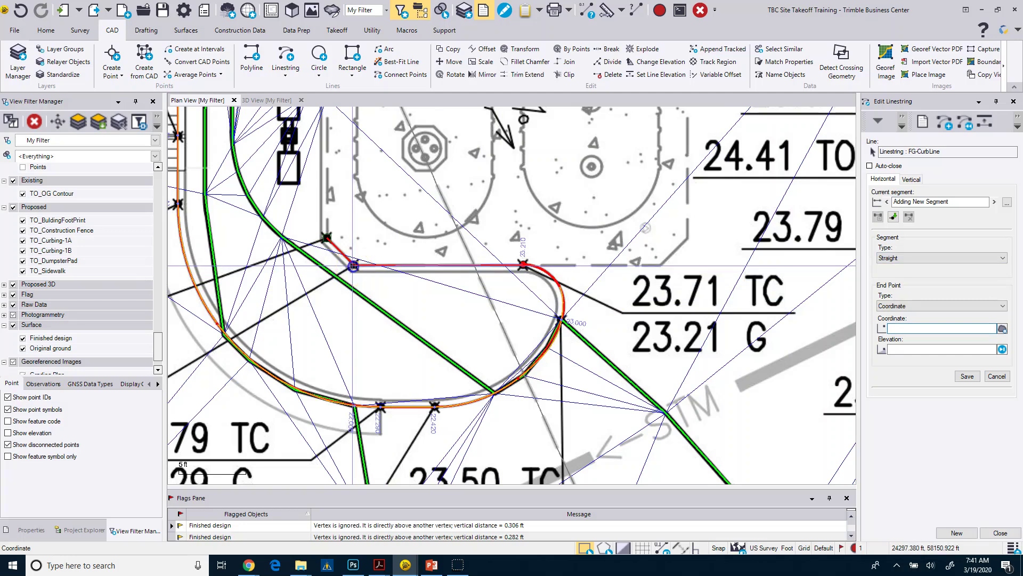
left_click(353, 265)
scroll(504, 268, "down", 3)
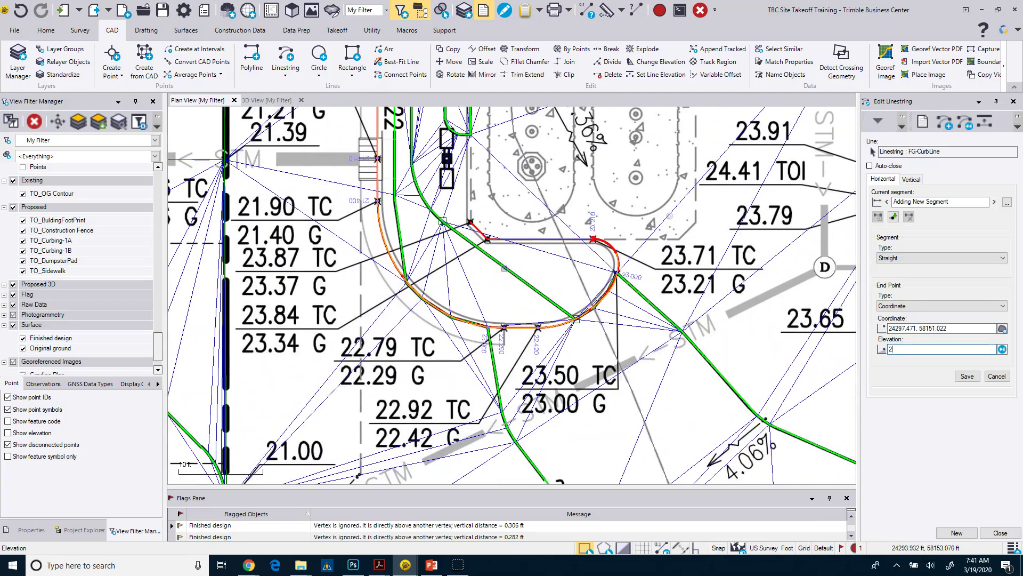
type("23.34")
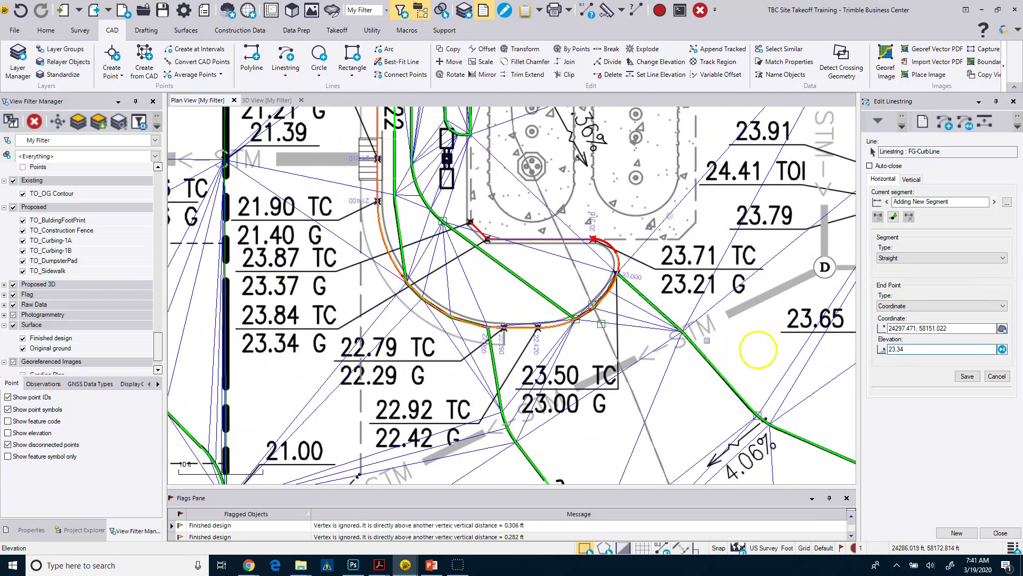
left_click(967, 377)
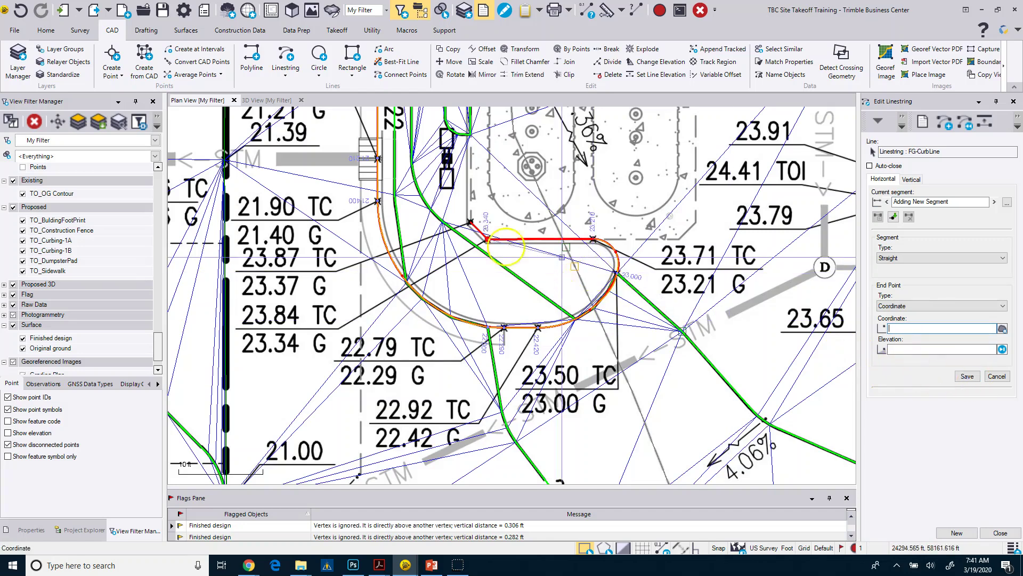
Add a straight linestring segment to the 23.37 G spot at 24299.470, 58149.023, with elevation 23.37
scroll(470, 221, "up", 2)
left_click(469, 221)
scroll(471, 249, "down", 2)
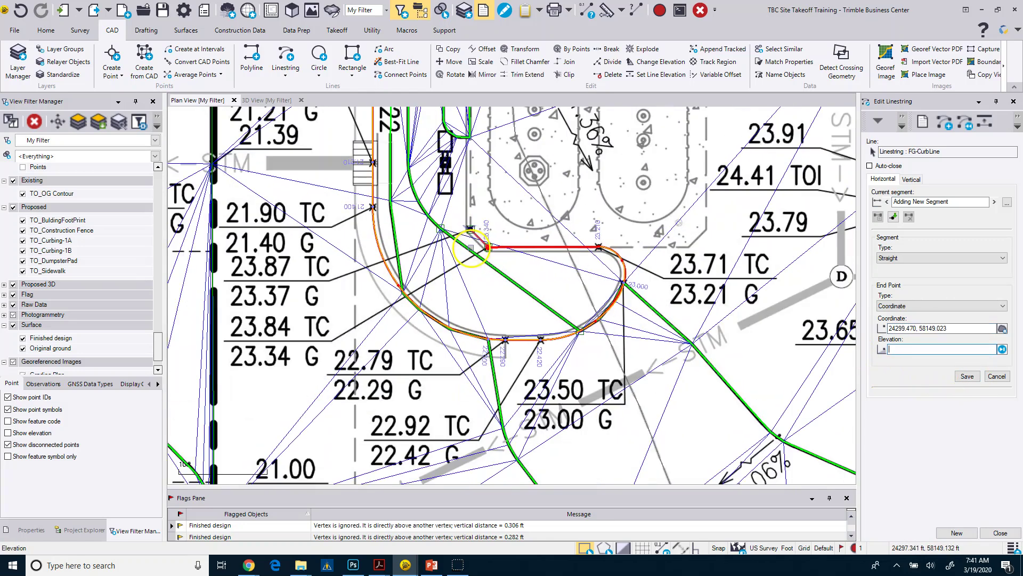
type("23.37")
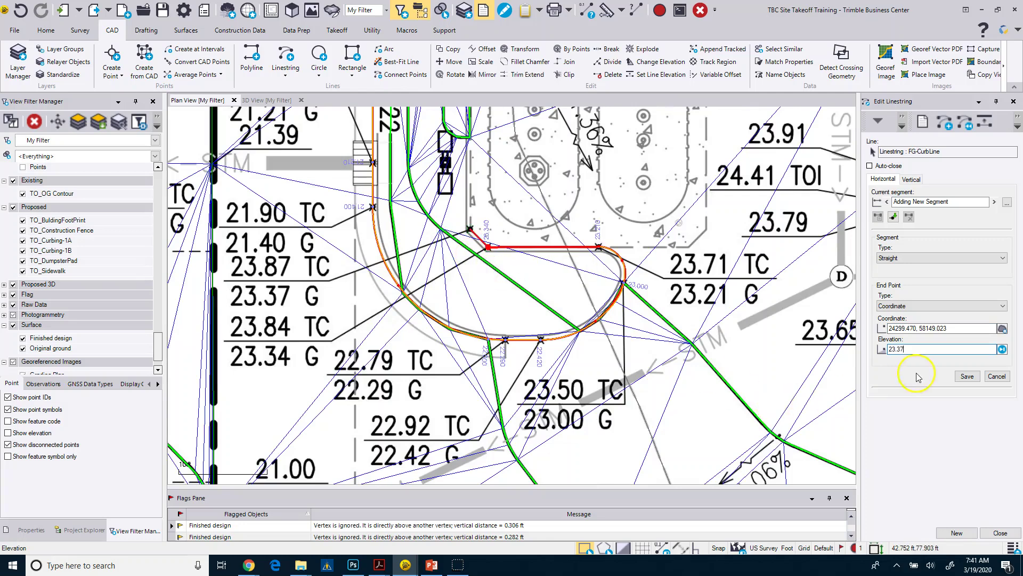
left_click(967, 376)
Examine the curb line between the 23.37 G and 23.62 G spots, including the contours meeting it, for the next vertex location
scroll(514, 359, "down", 3)
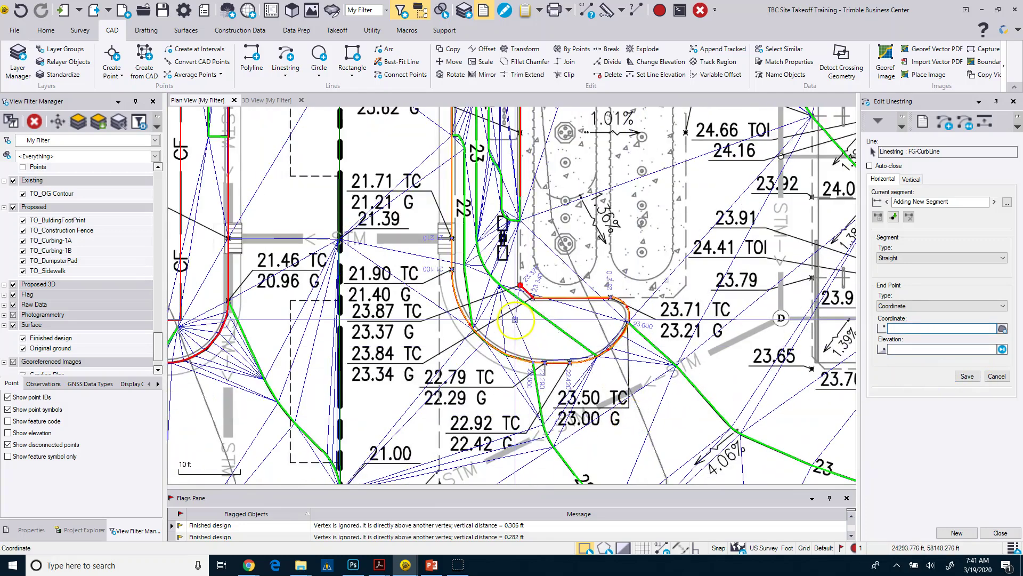
scroll(514, 359, "down", 4)
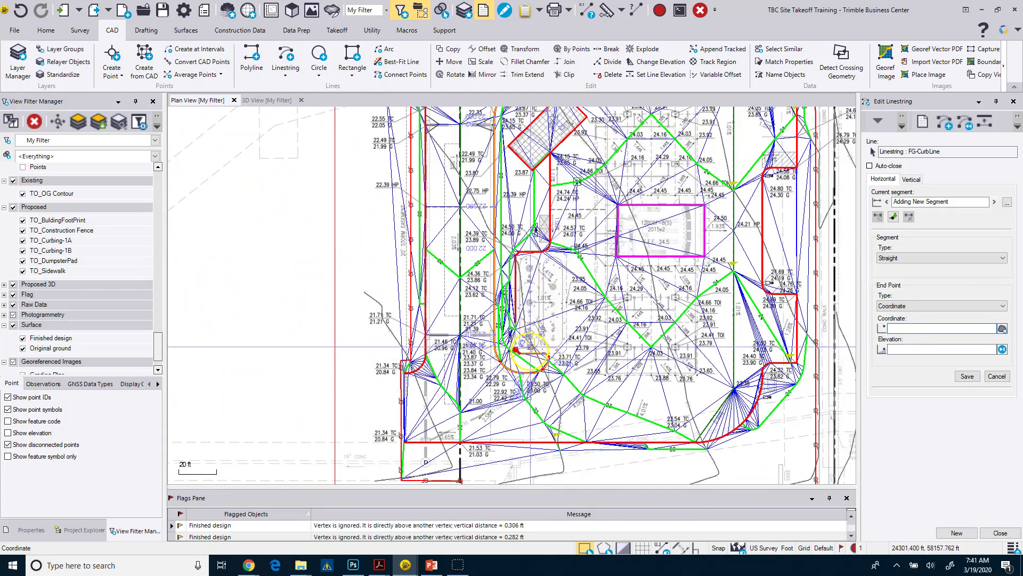
scroll(525, 348, "up", 5)
scroll(525, 346, "up", 3)
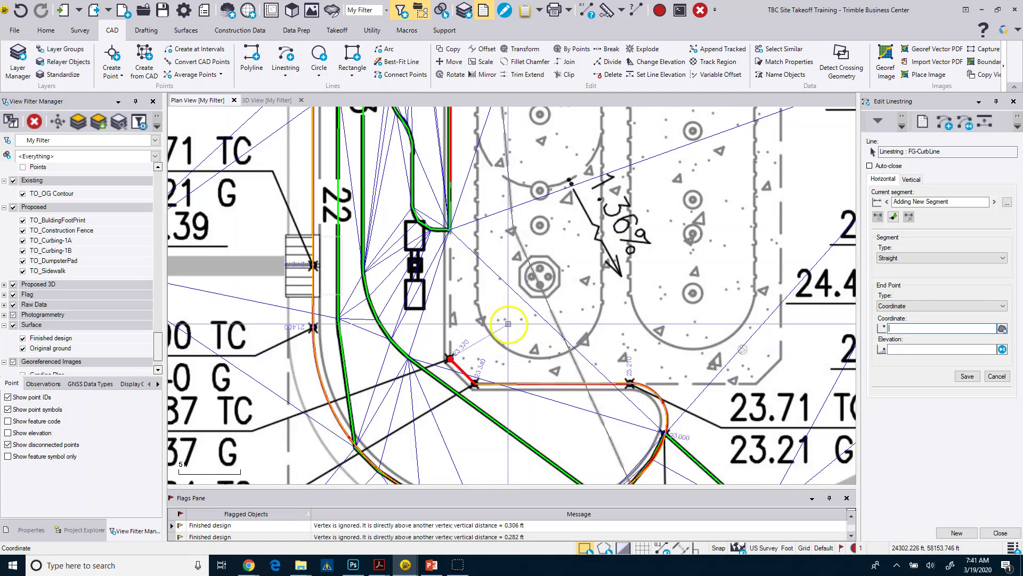
scroll(462, 263, "down", 2)
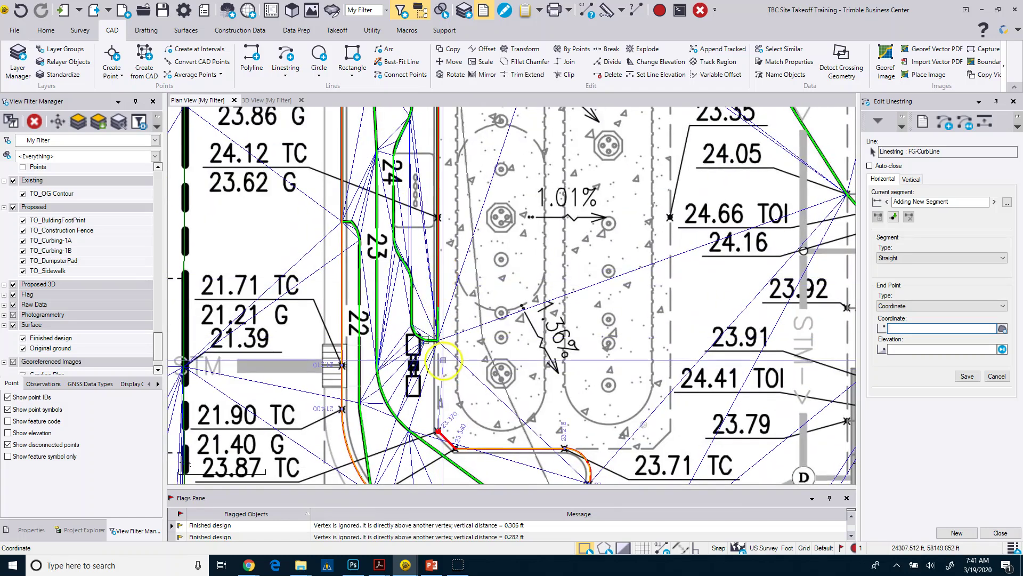
scroll(442, 360, "down", 2)
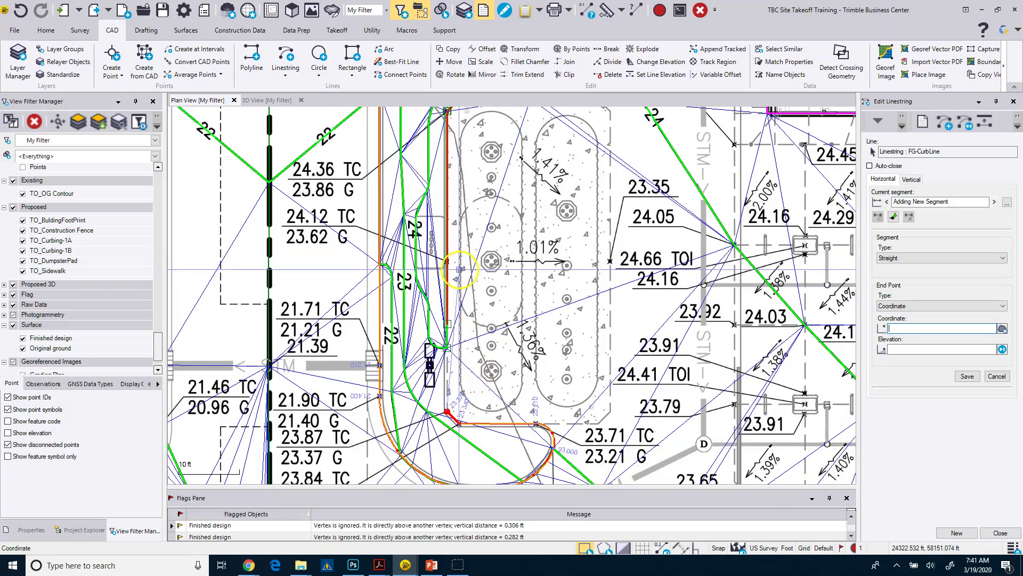
scroll(452, 263, "up", 3)
scroll(453, 263, "down", 3)
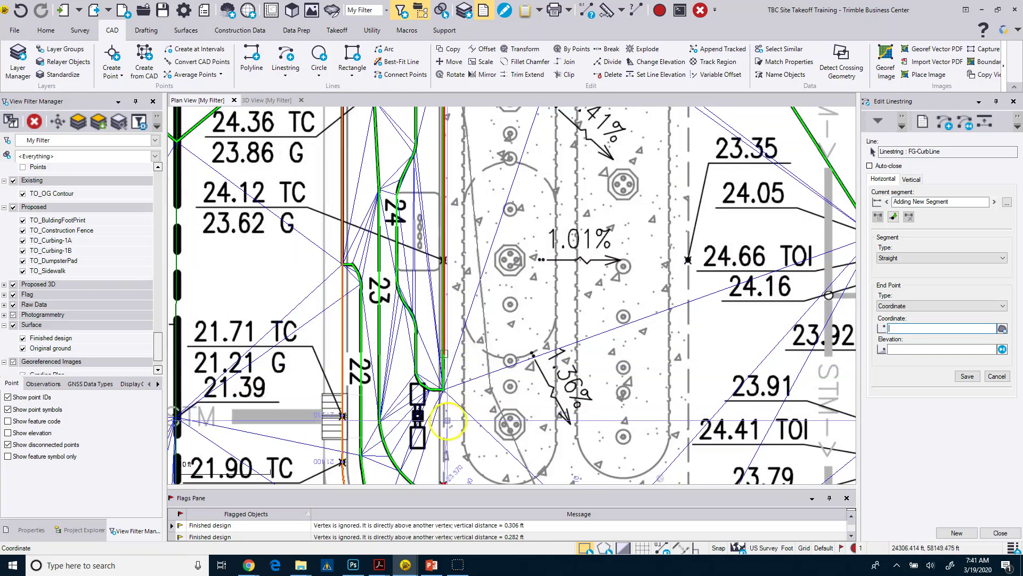
scroll(444, 259, "up", 5)
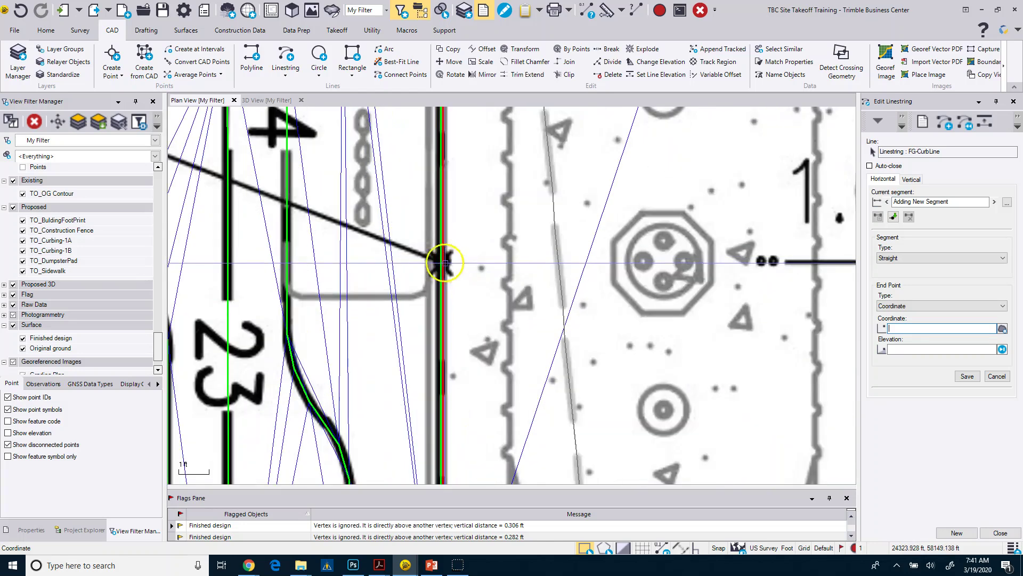
scroll(445, 262, "down", 6)
scroll(452, 275, "up", 2)
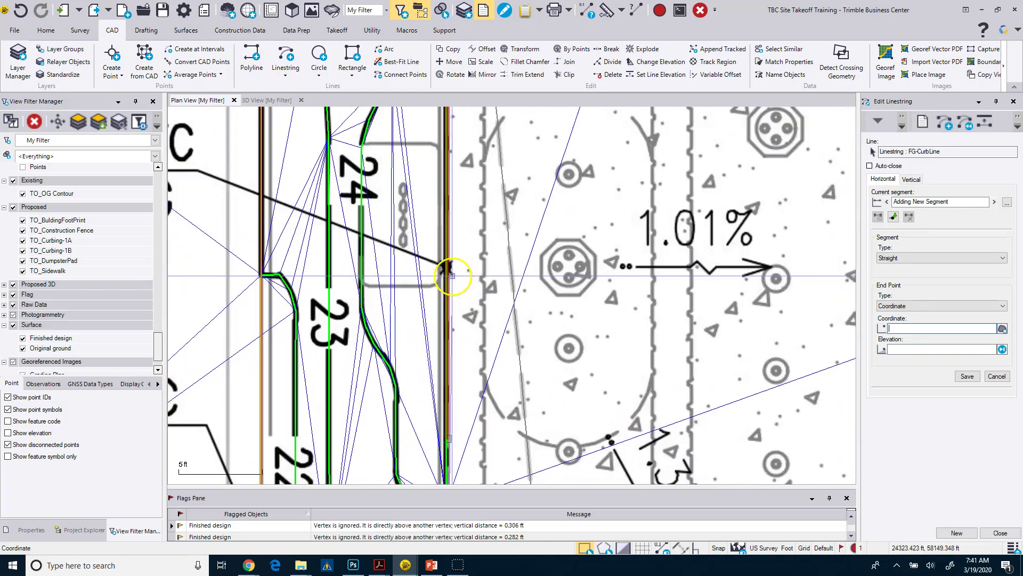
Add a straight linestring segment to the 23.62 G spot at 24324.065, 58149.014, with elevation 23.62
scroll(447, 264, "up", 3)
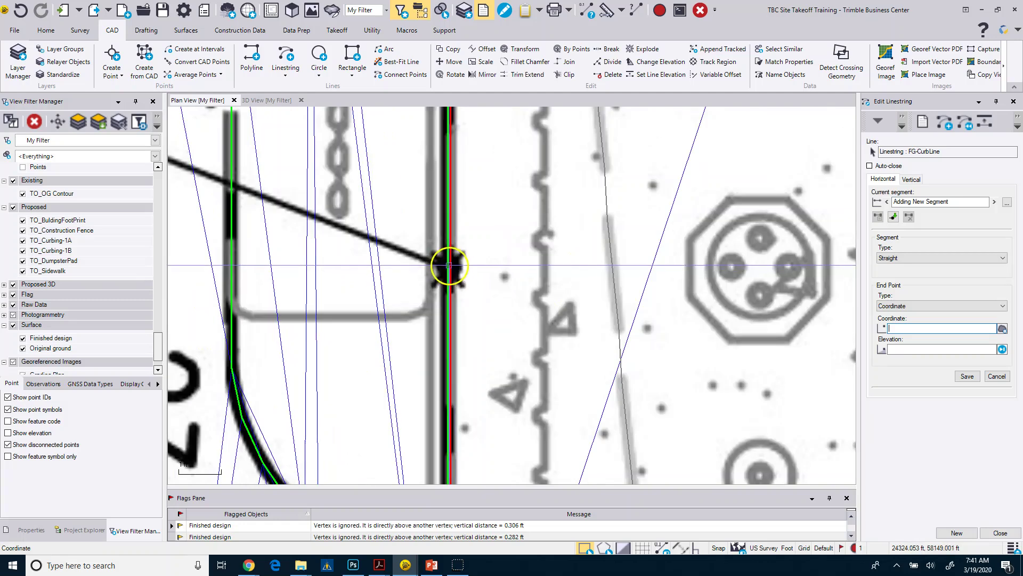
left_click(450, 265)
scroll(457, 297, "down", 5)
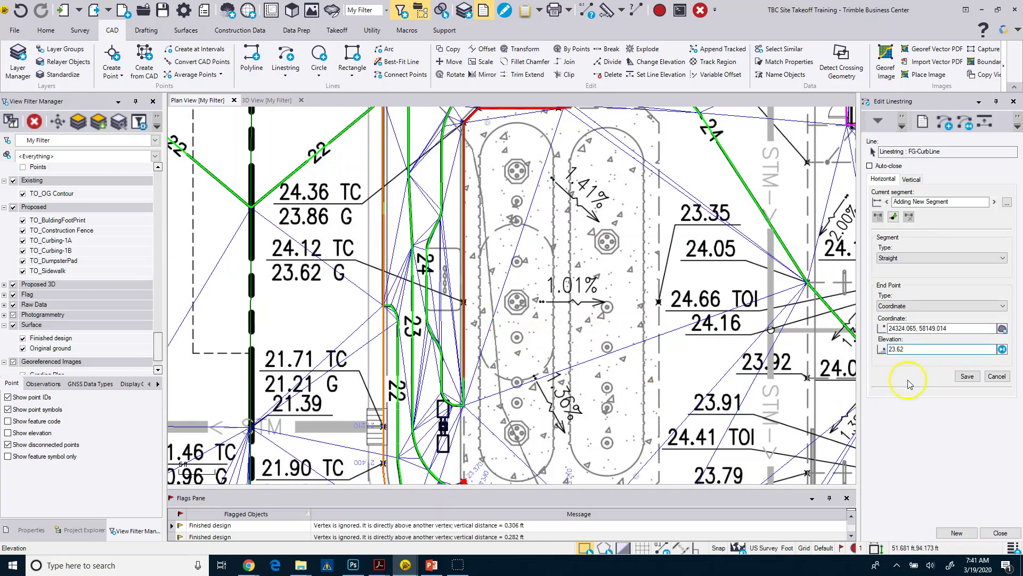
left_click(968, 376)
Add a straight linestring segment to the 23.86 G spot at 24348.463, 58149.023, with elevation 23.86
scroll(457, 266, "down", 3)
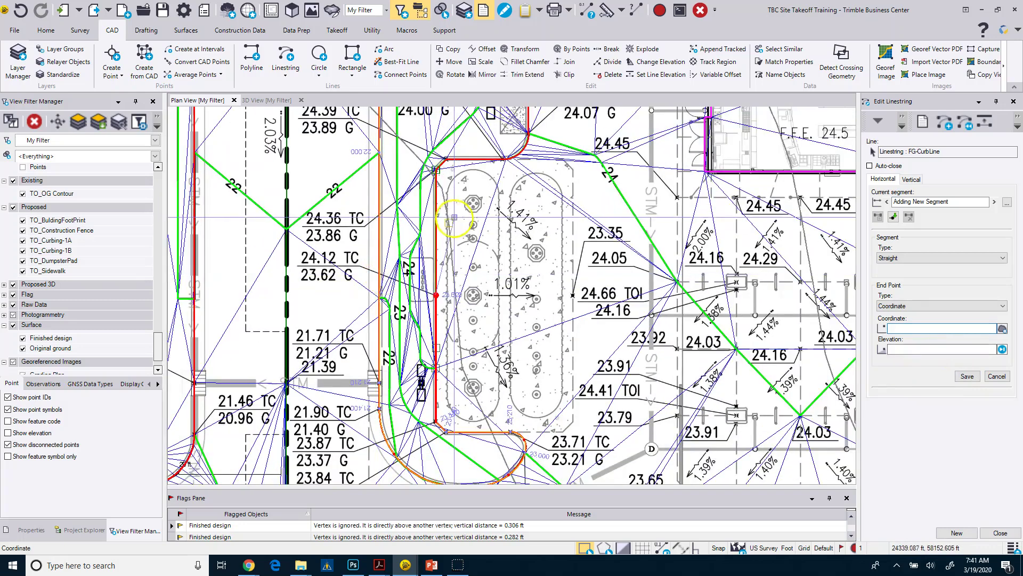
scroll(477, 280, "up", 3)
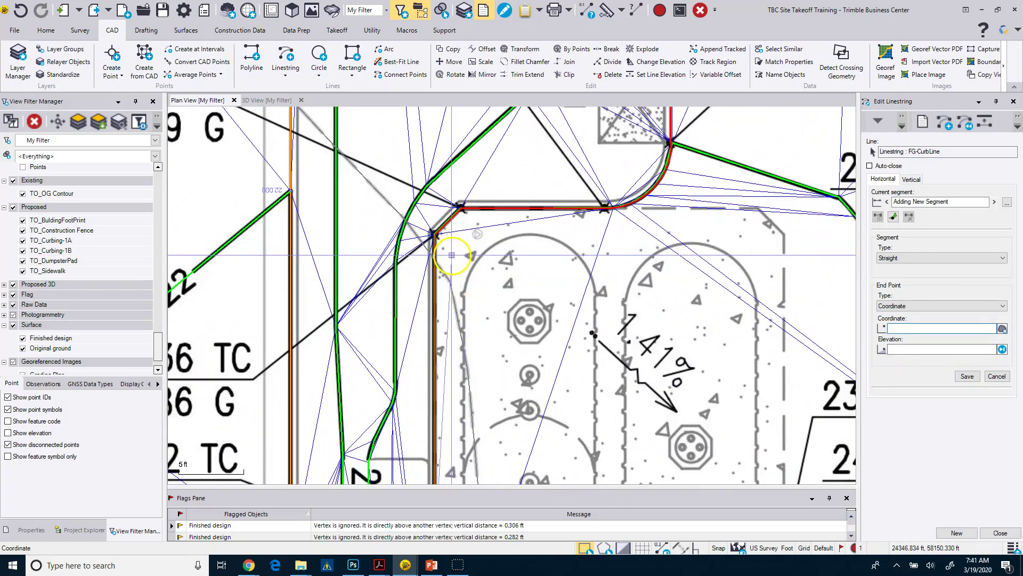
left_click(434, 235)
scroll(512, 245, "down", 2)
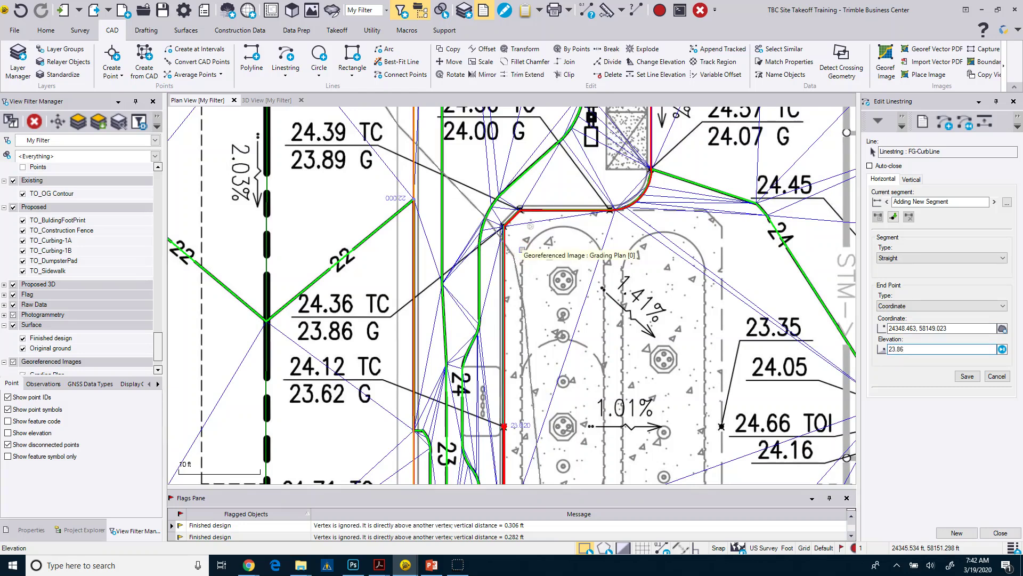
left_click(973, 377)
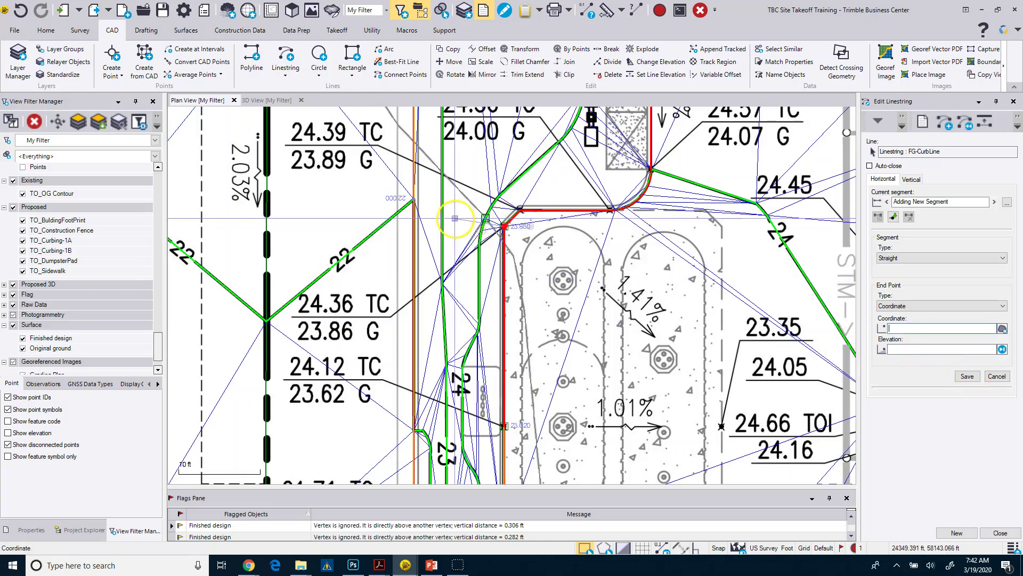
Add a straight linestring segment to the 23.89 G spot at 24350.462, 58151.022, with elevation 23.89
scroll(522, 200, "up", 3)
left_click(512, 225)
scroll(542, 279, "down", 3)
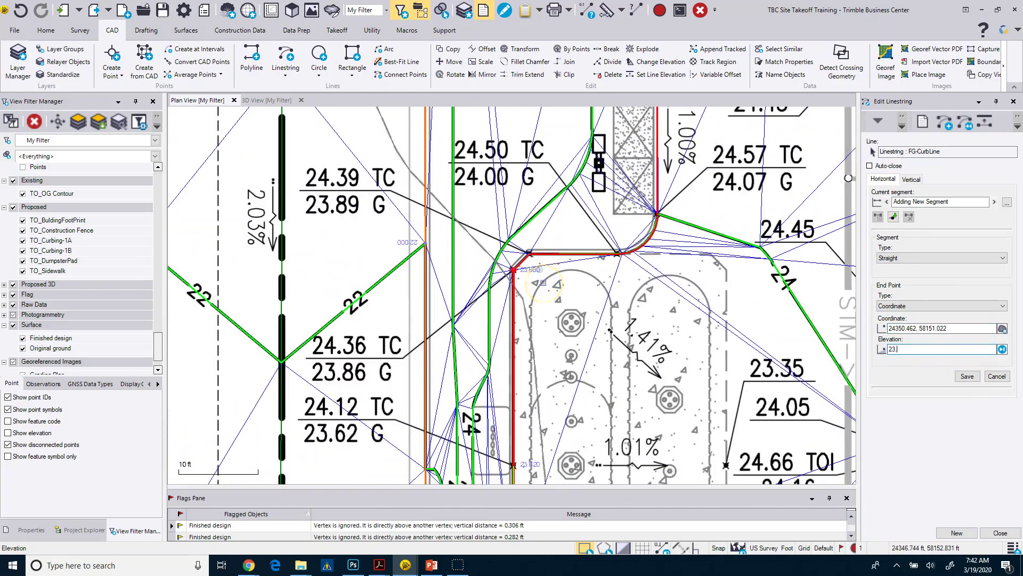
left_click(966, 377)
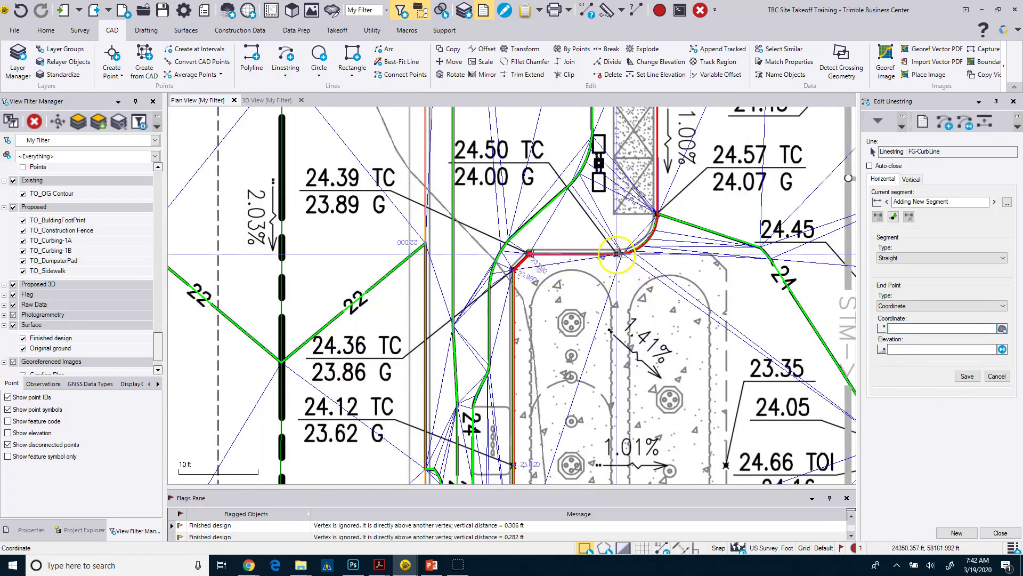
Add a straight segment to the curve start beside the 24.00 G spot at 24350.505, 58162.639, and set its elevation to 24
scroll(618, 251, "up", 3)
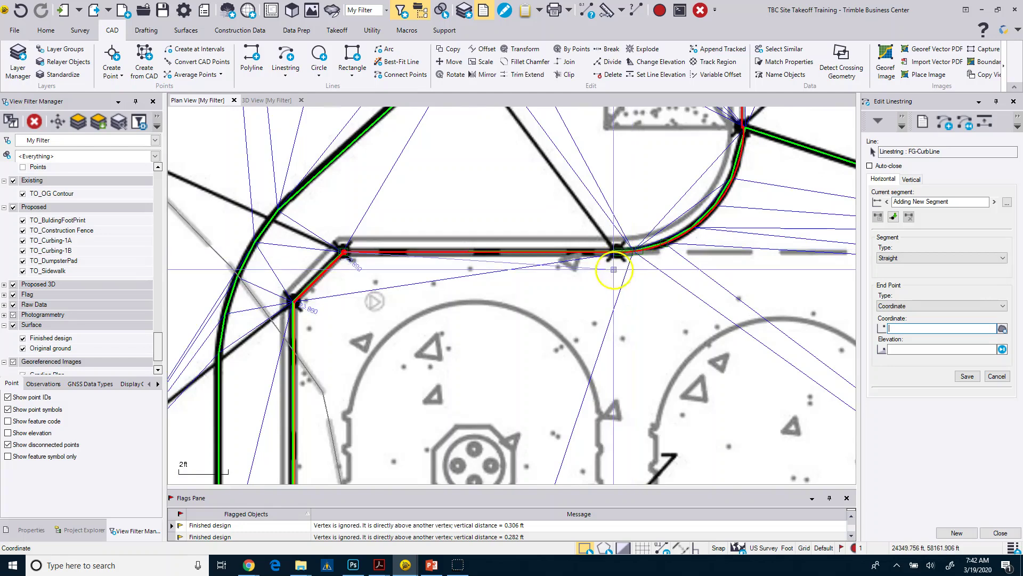
scroll(621, 249, "up", 2)
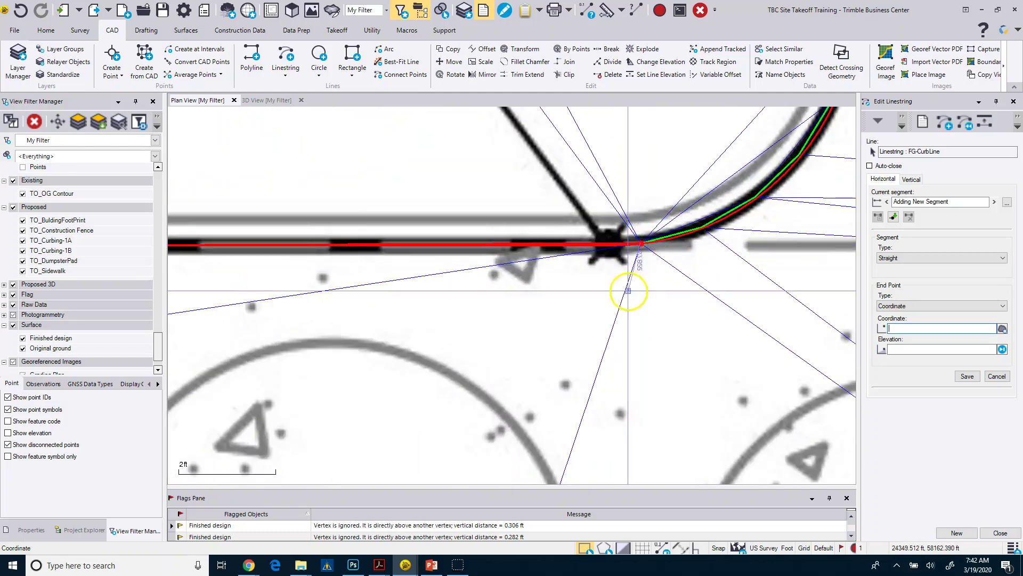
scroll(613, 309, "down", 3)
scroll(590, 342, "down", 1)
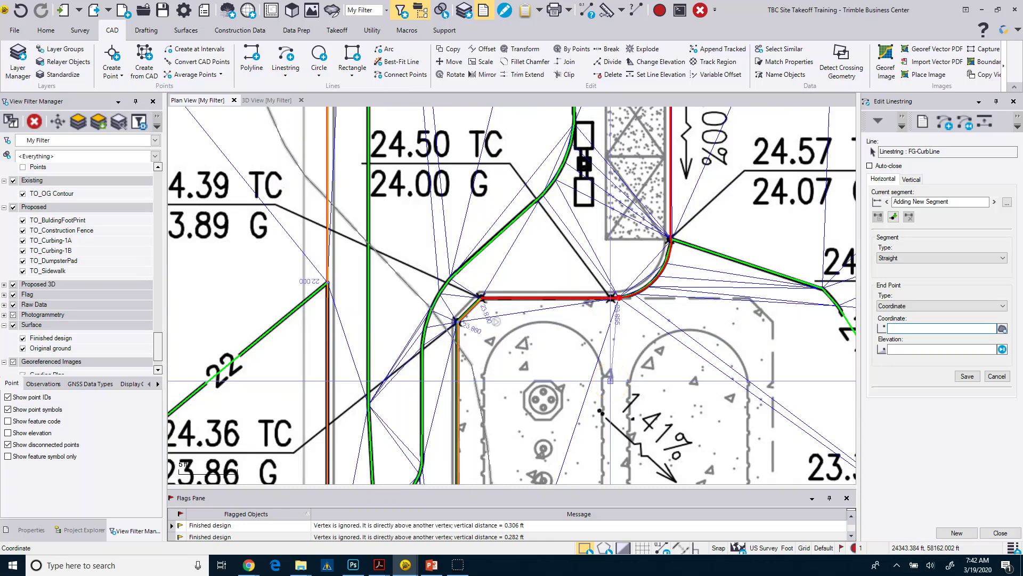
scroll(630, 389, "down", 1)
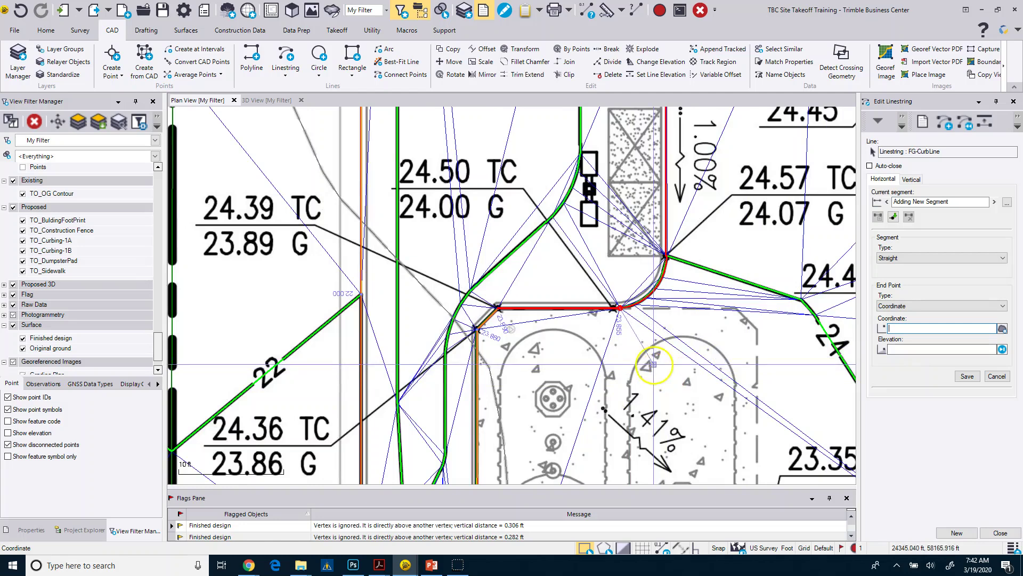
scroll(625, 331, "up", 1)
scroll(623, 331, "up", 2)
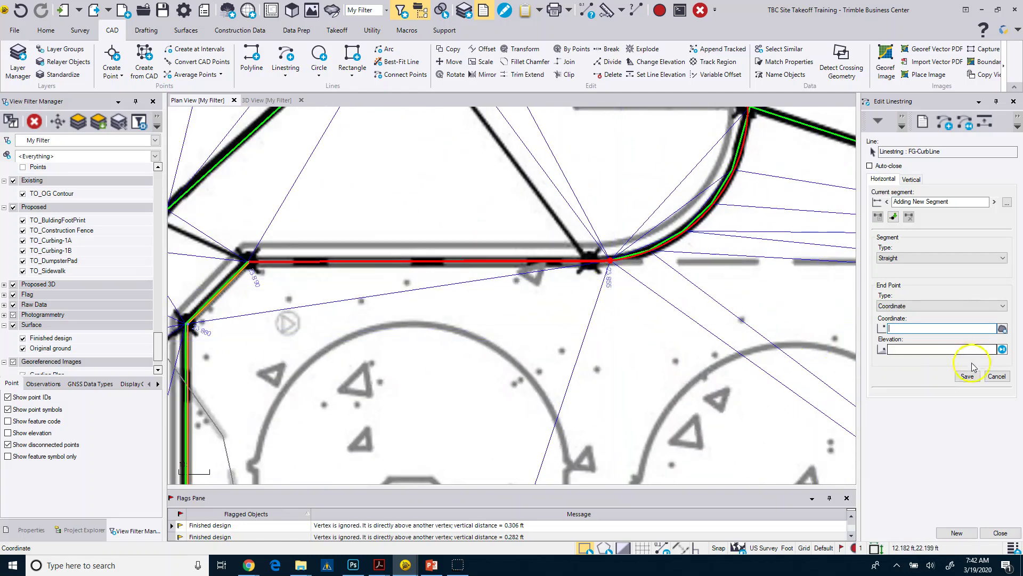
left_click(996, 378)
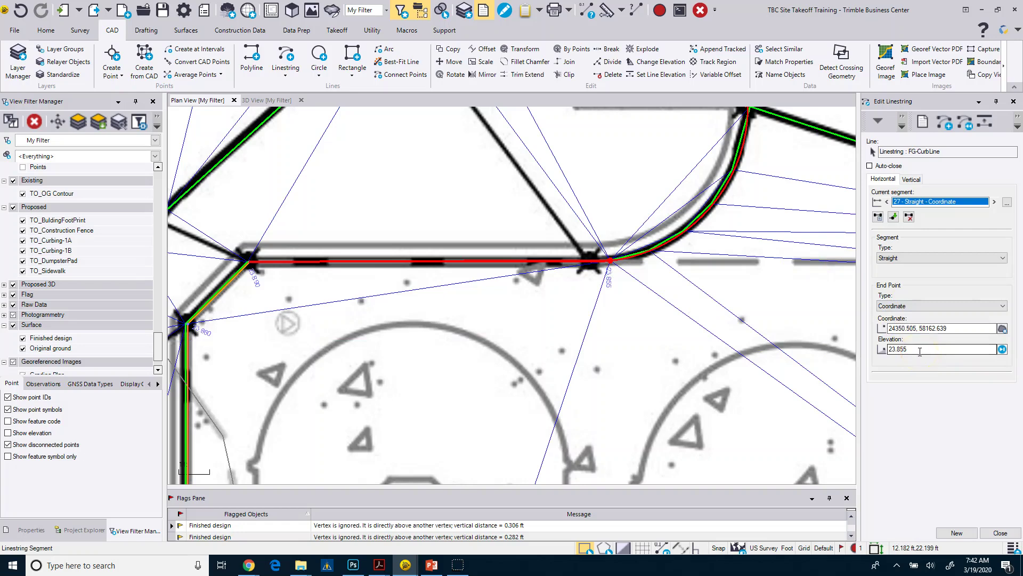
left_click(920, 351)
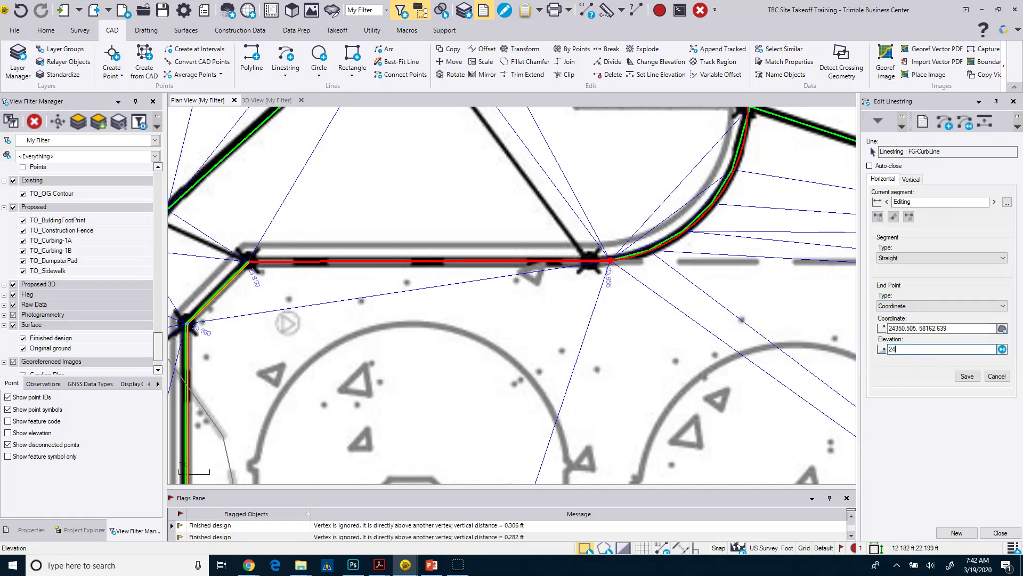
left_click(966, 376)
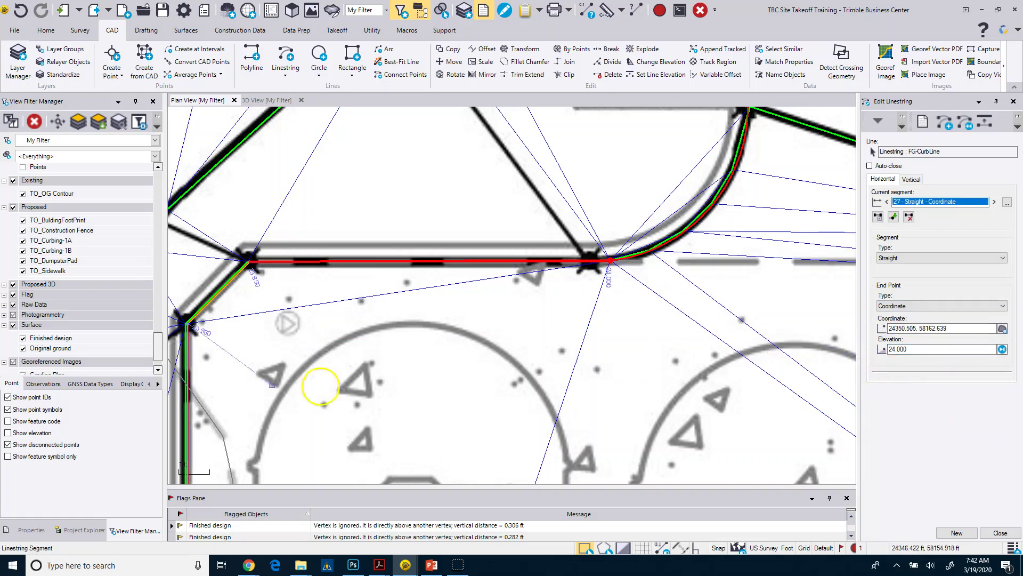
scroll(258, 366, "down", 3)
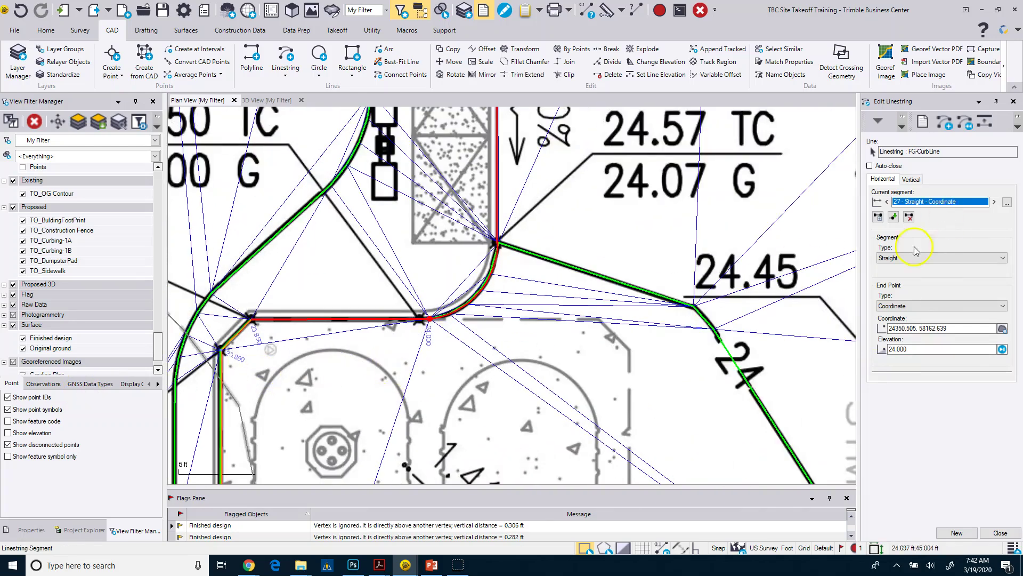
left_click(940, 258)
left_click(906, 275)
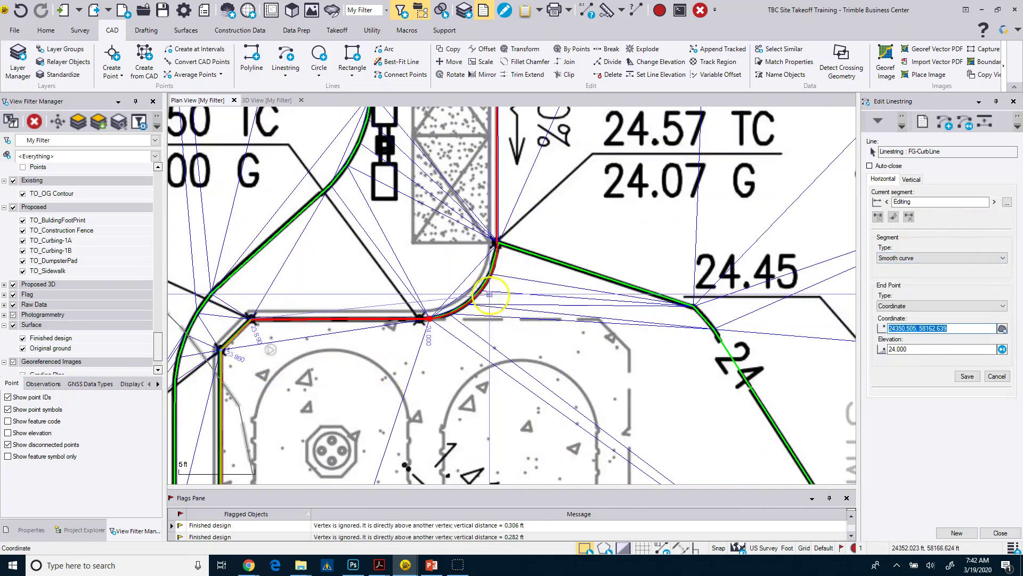
scroll(480, 292, "up", 3)
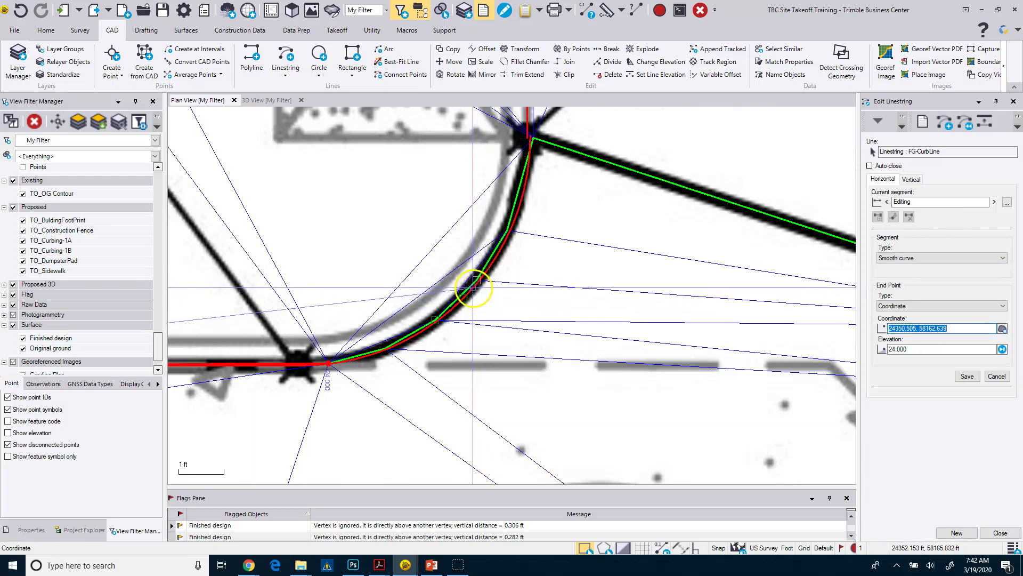
left_click(476, 285)
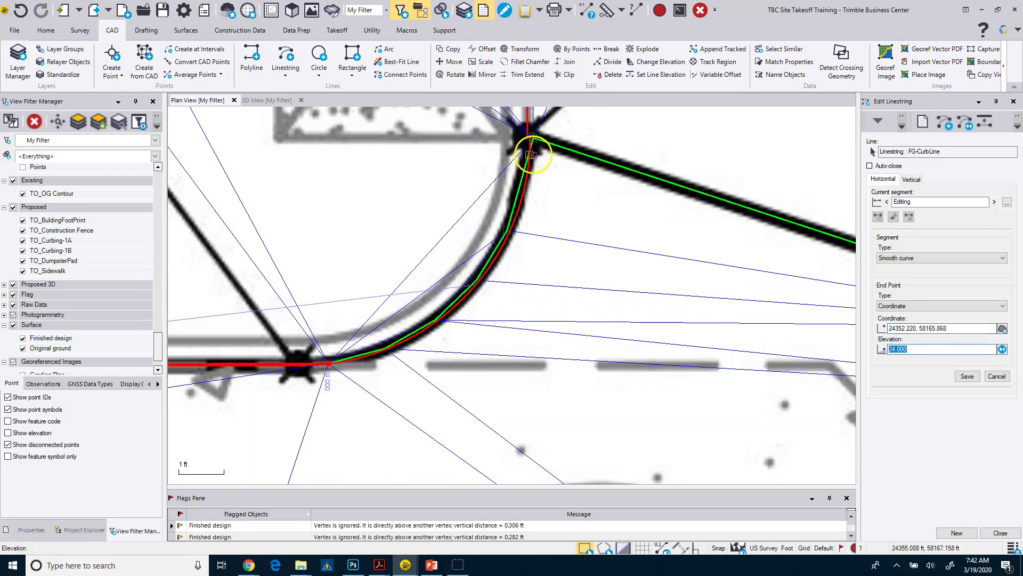
scroll(533, 154, "down", 1)
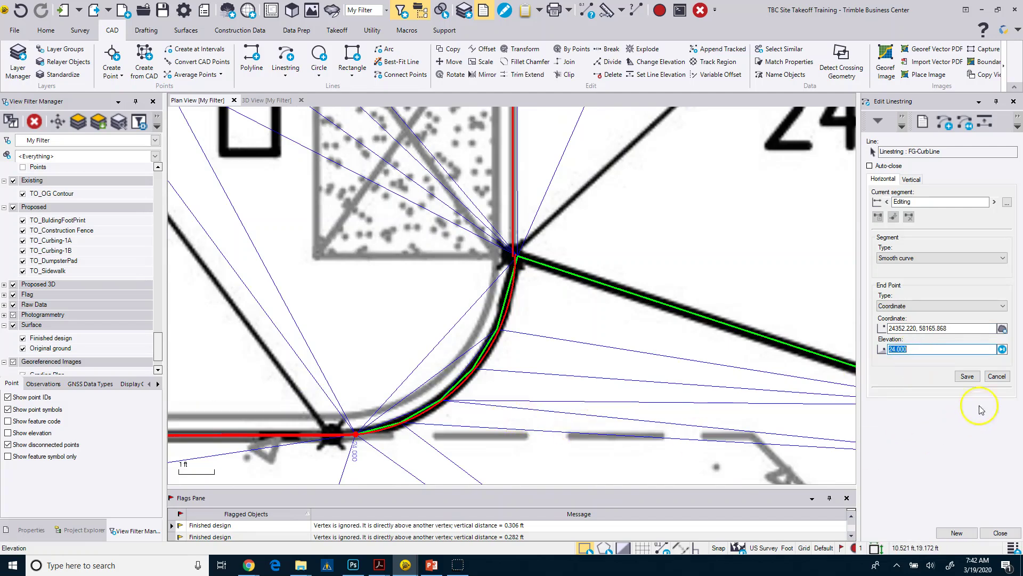
left_click(997, 376)
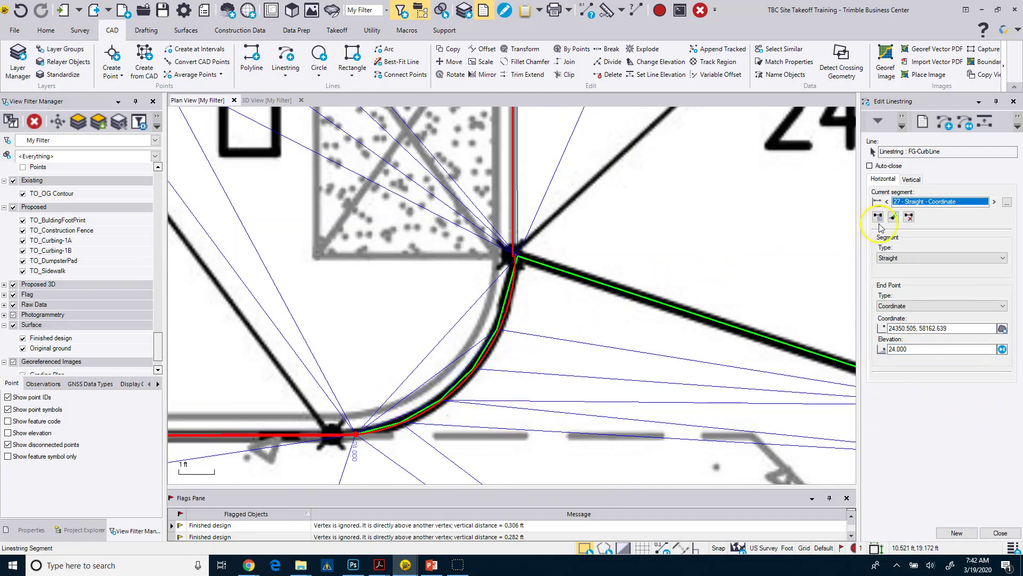
Add a straight segment to the middle of the curb return at 24352.220, 58165.868, with elevation ?
left_click(894, 217)
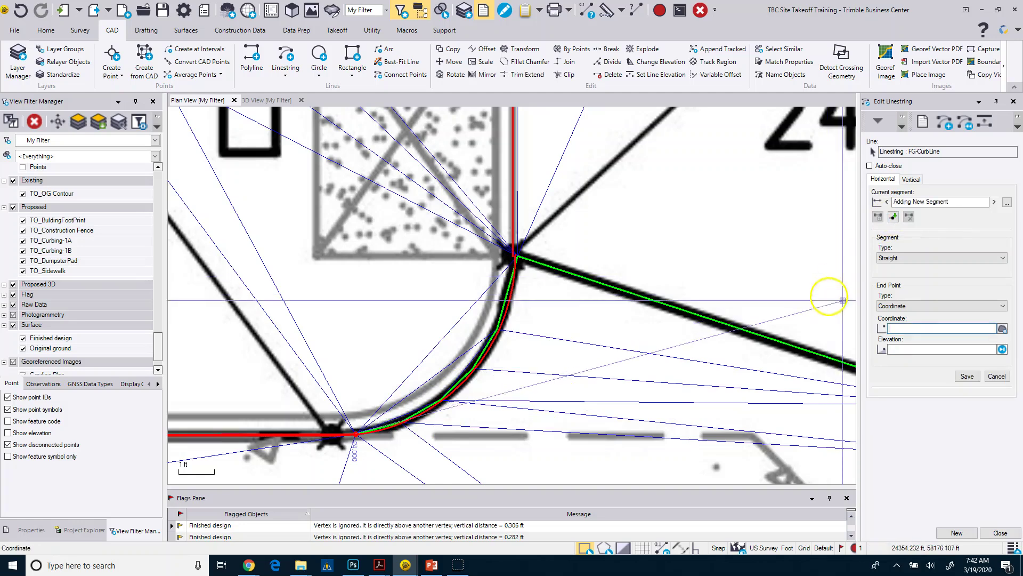
left_click(476, 369)
left_click(982, 348)
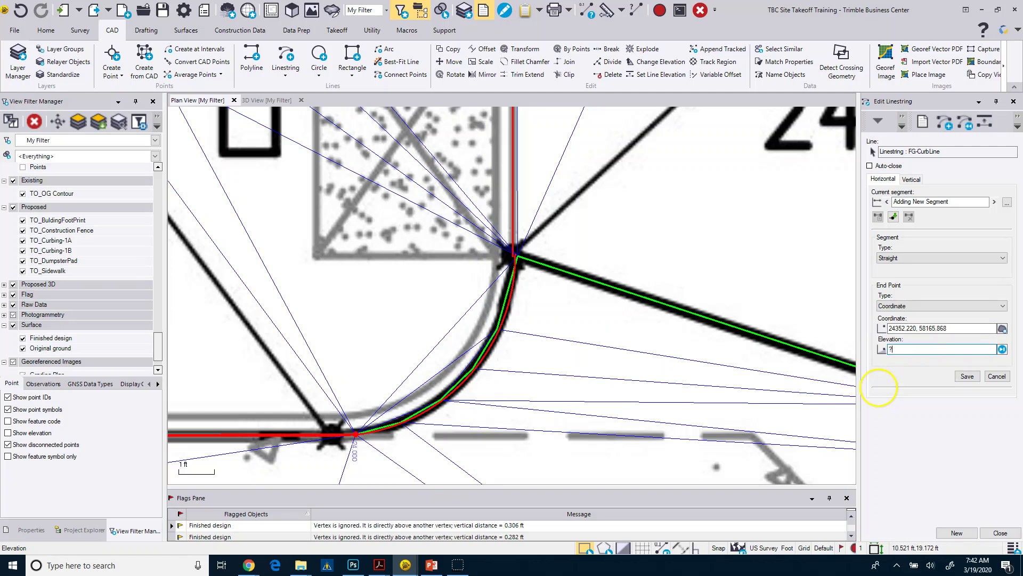
left_click(967, 376)
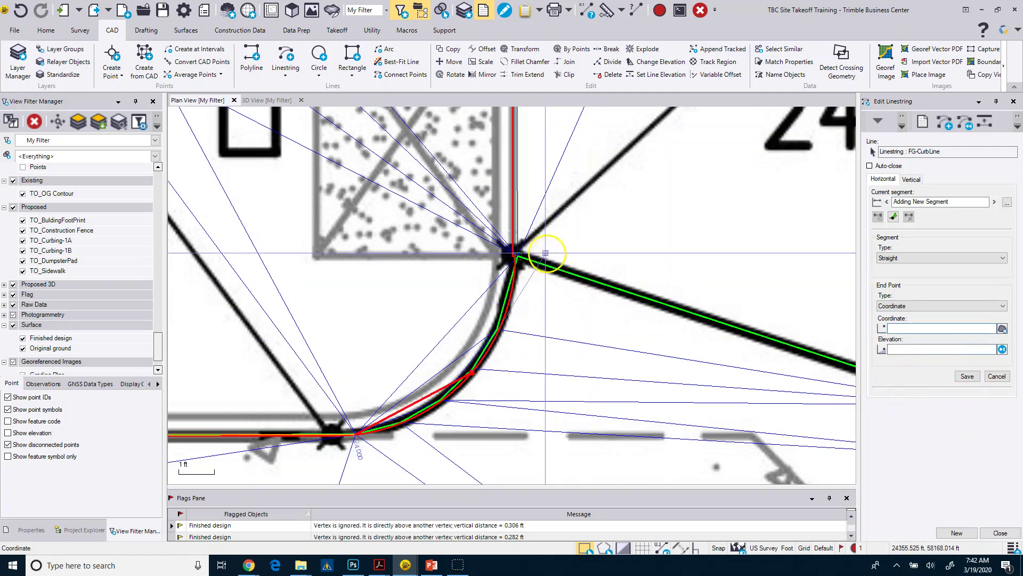
Add a straight segment to the end of the curb return at 24355.495, 58167.079, with elevation 24
left_click(515, 255)
scroll(557, 328, "down", 1)
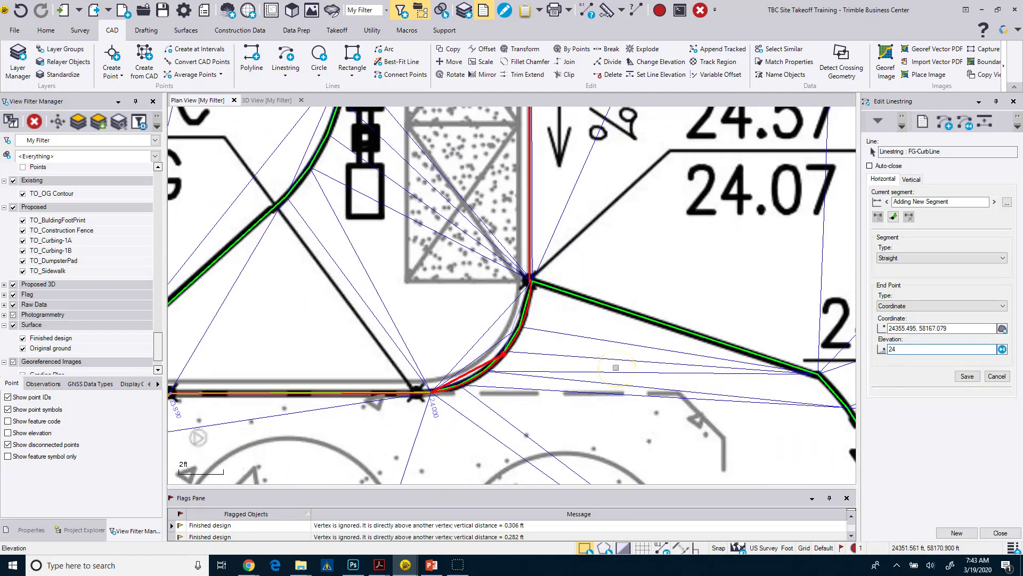
scroll(623, 372, "down", 2)
left_click(964, 376)
Change the two curb-return segments, 28 and 29, from straight to smooth curve
scroll(723, 343, "down", 1)
left_click(920, 262)
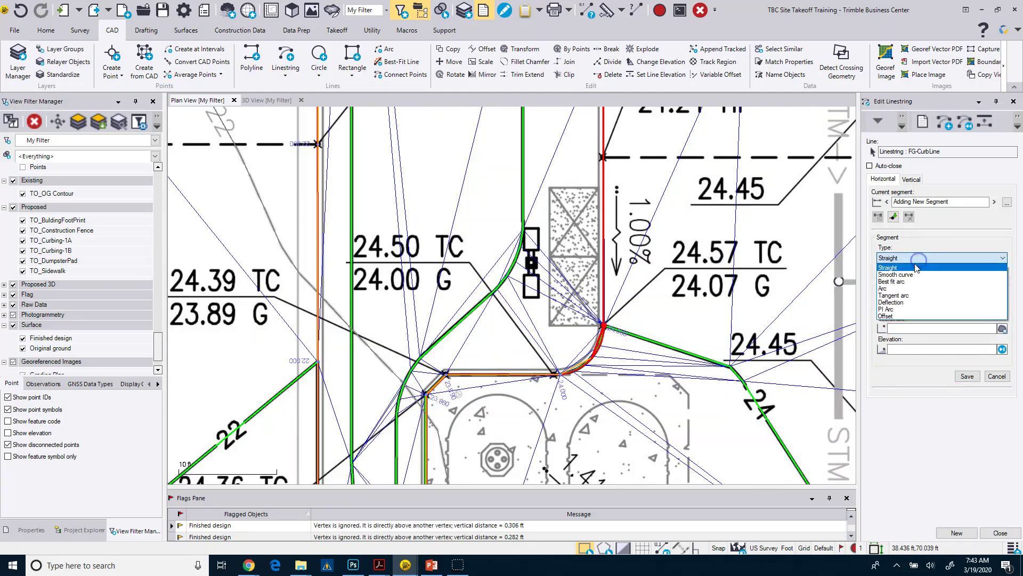
left_click(989, 374)
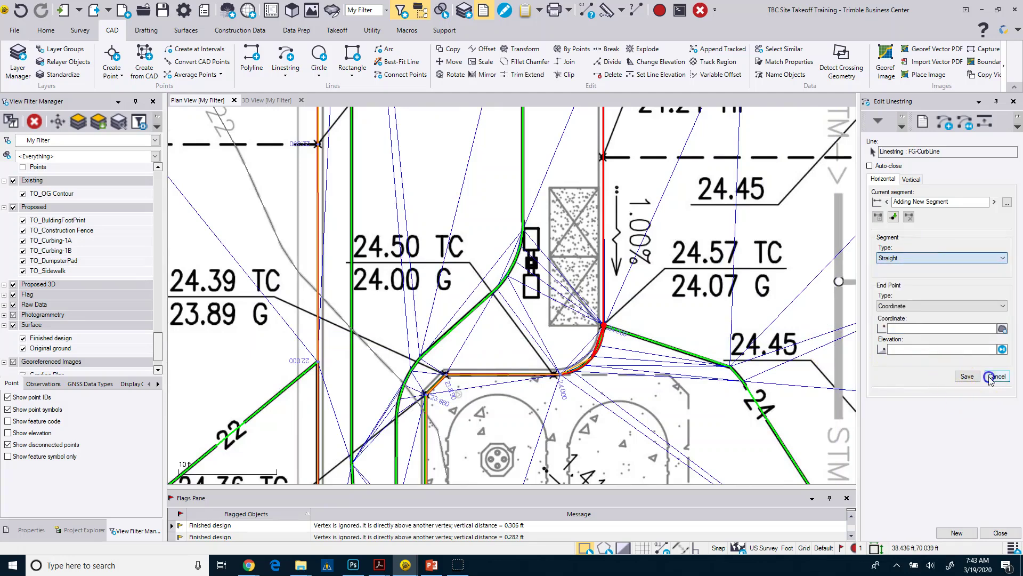
scroll(607, 349, "down", 1)
scroll(607, 349, "up", 1)
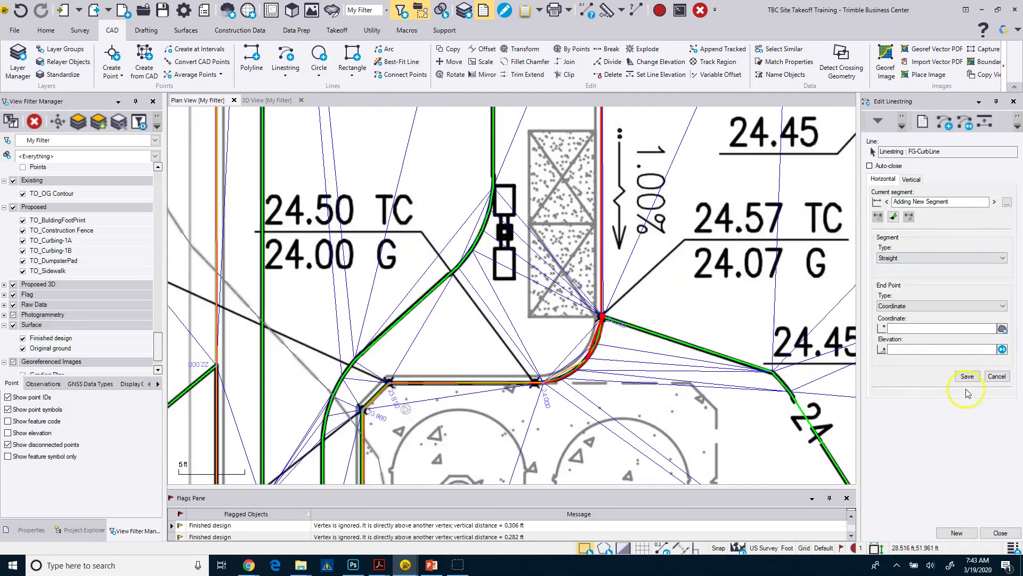
left_click(997, 376)
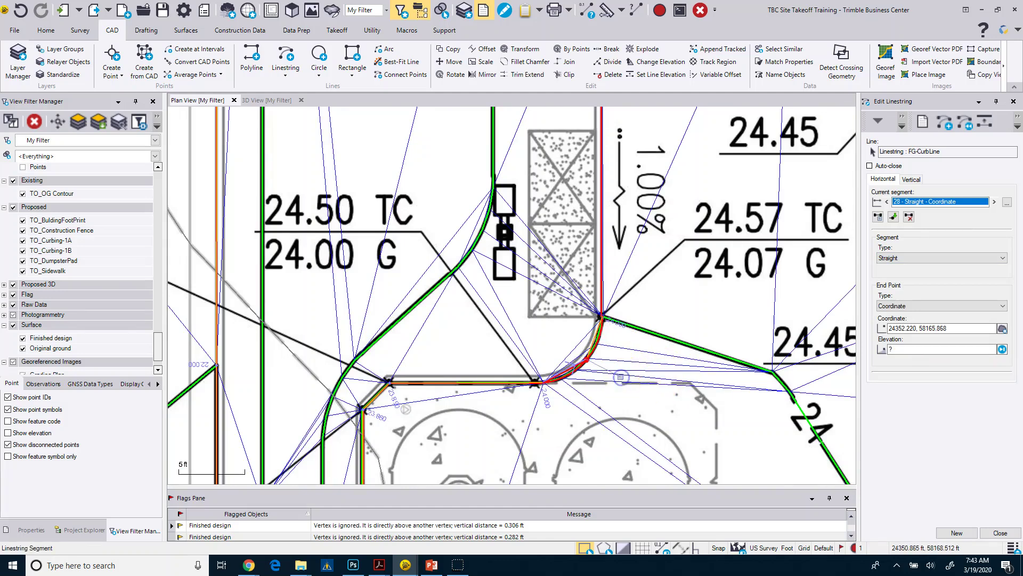
left_click(907, 258)
left_click(901, 272)
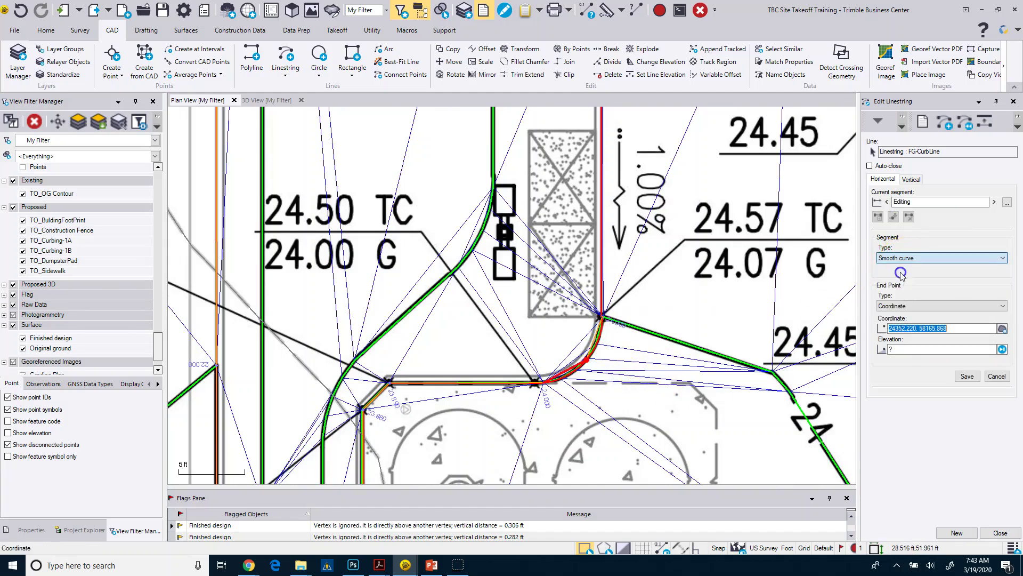
left_click(967, 376)
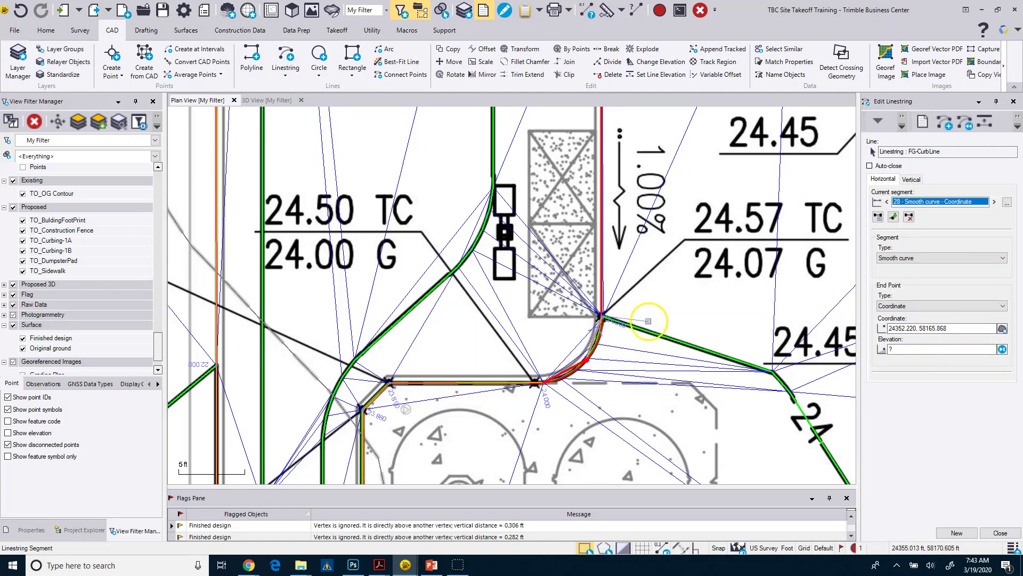
left_click(907, 258)
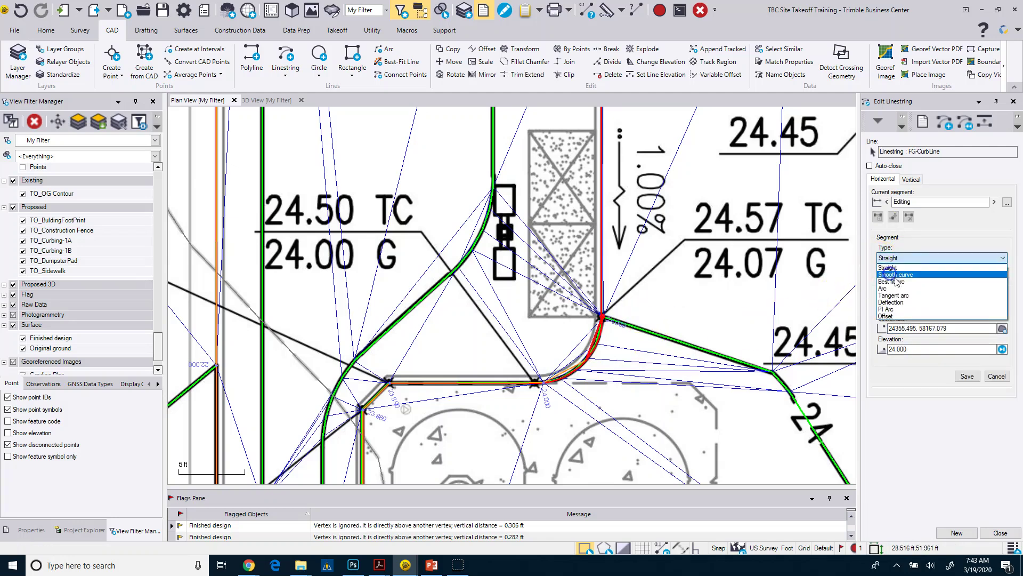
left_click(897, 277)
left_click(967, 376)
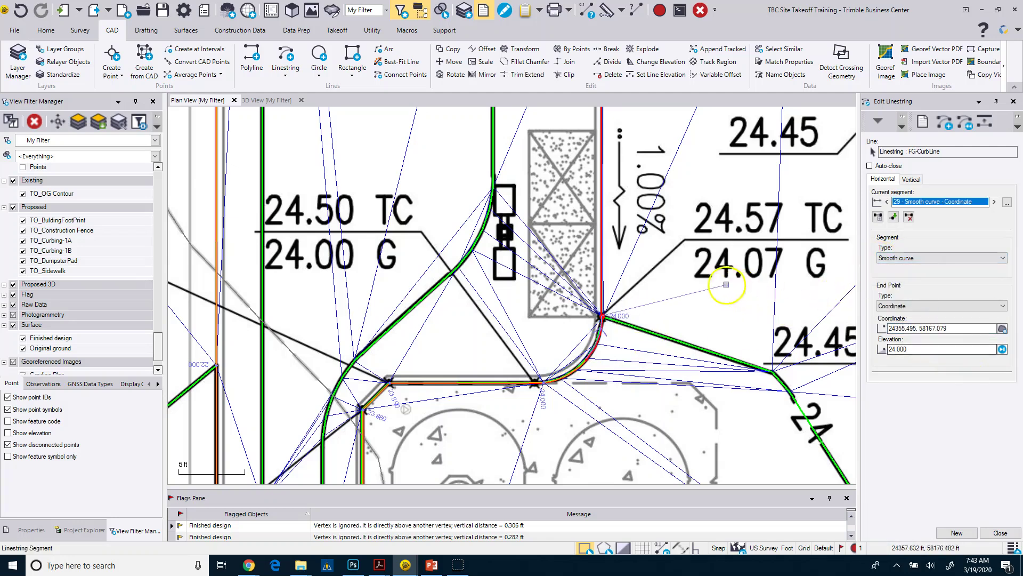
Add a straight segment to the 24.24 HP spot at 24372.510, 58167.033, with elevation 24.24
left_click(893, 216)
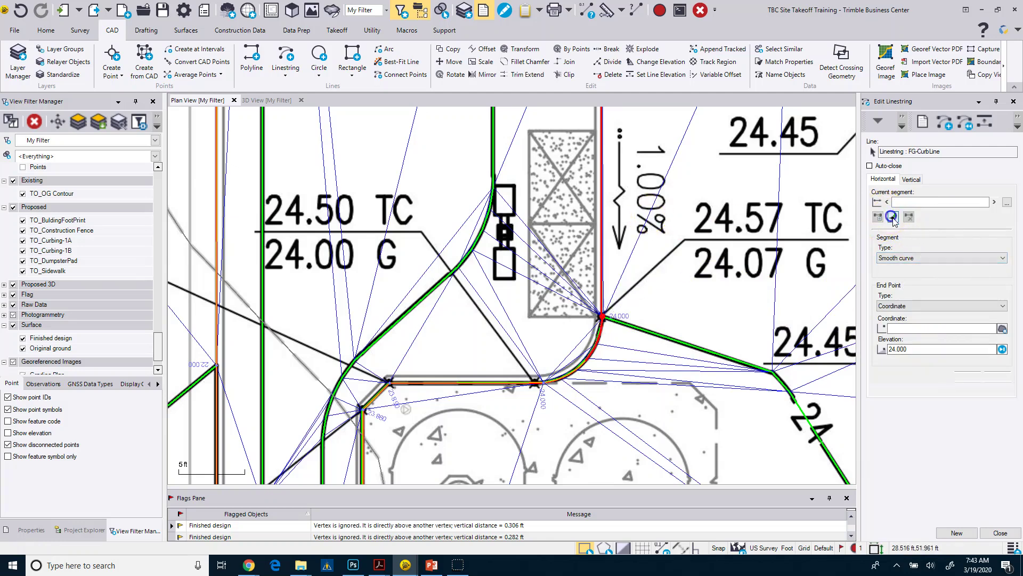
left_click(906, 257)
left_click(906, 267)
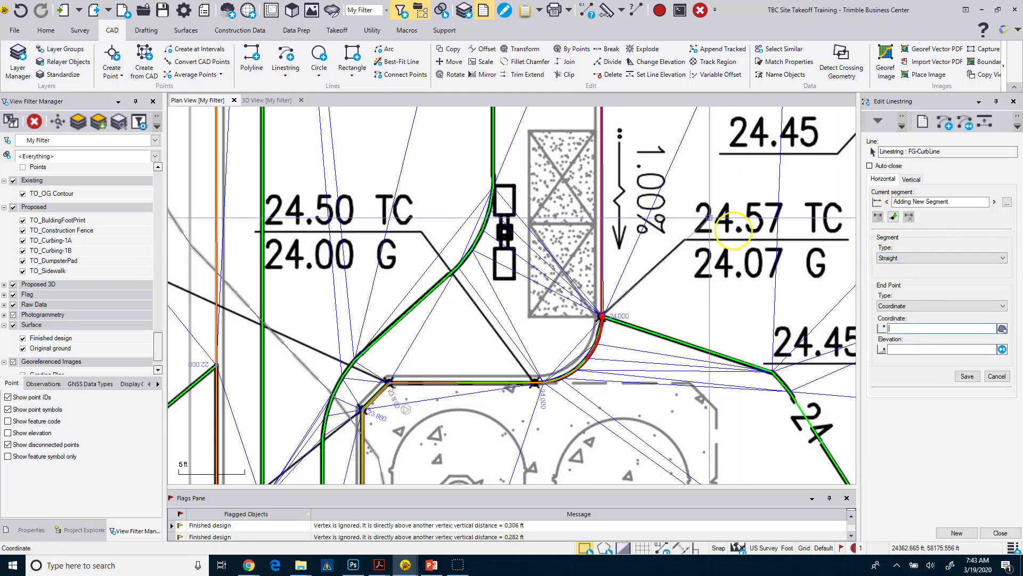
scroll(584, 258, "down", 3)
scroll(584, 259, "up", 3)
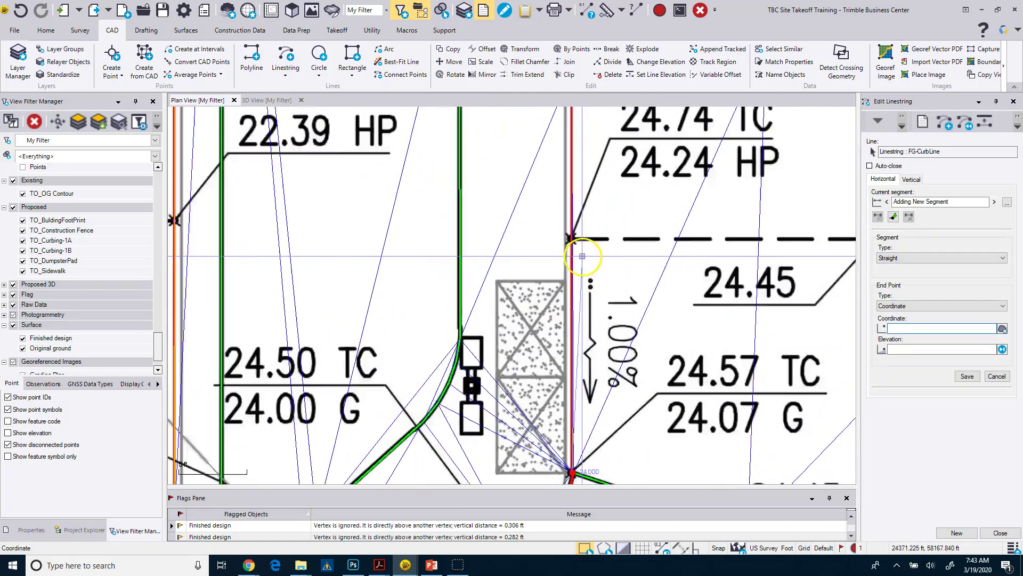
left_click(567, 233)
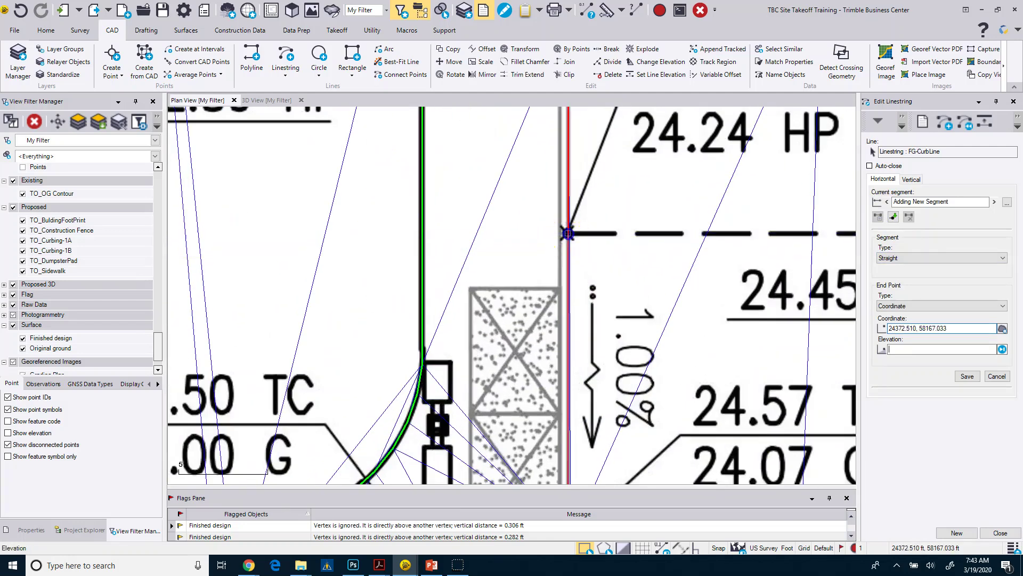
scroll(584, 273, "down", 2)
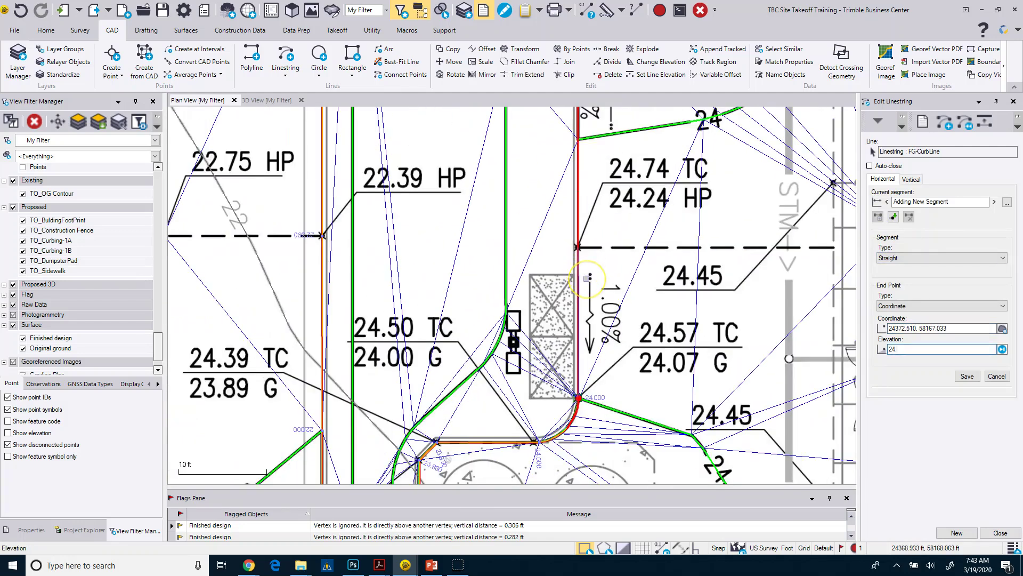
left_click(933, 377)
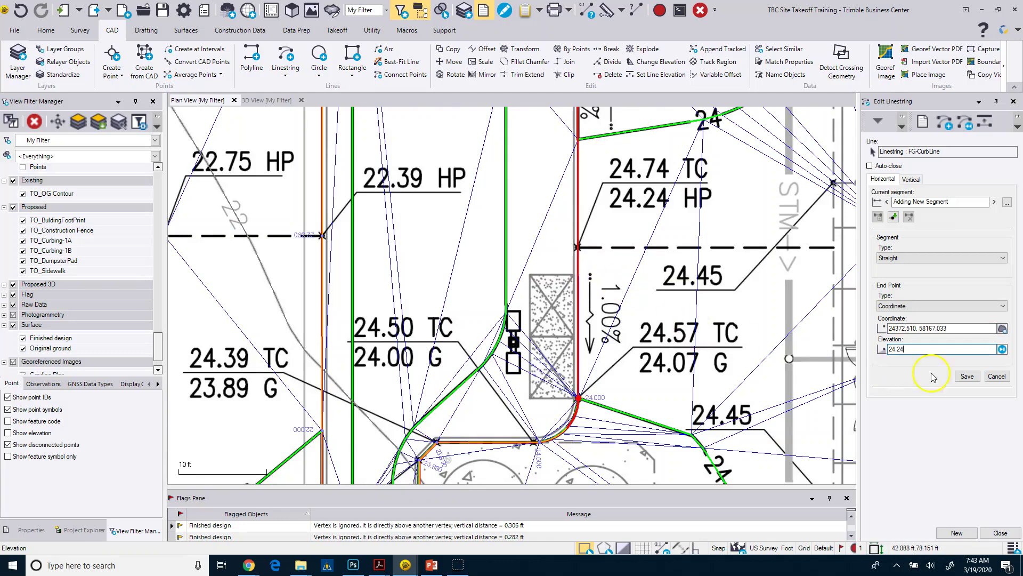
left_click(969, 375)
Add a straight segment to where the 24 contour meets the curb at 24384.790, 58167.012, and set its elevation to 24
scroll(569, 342, "up", 4)
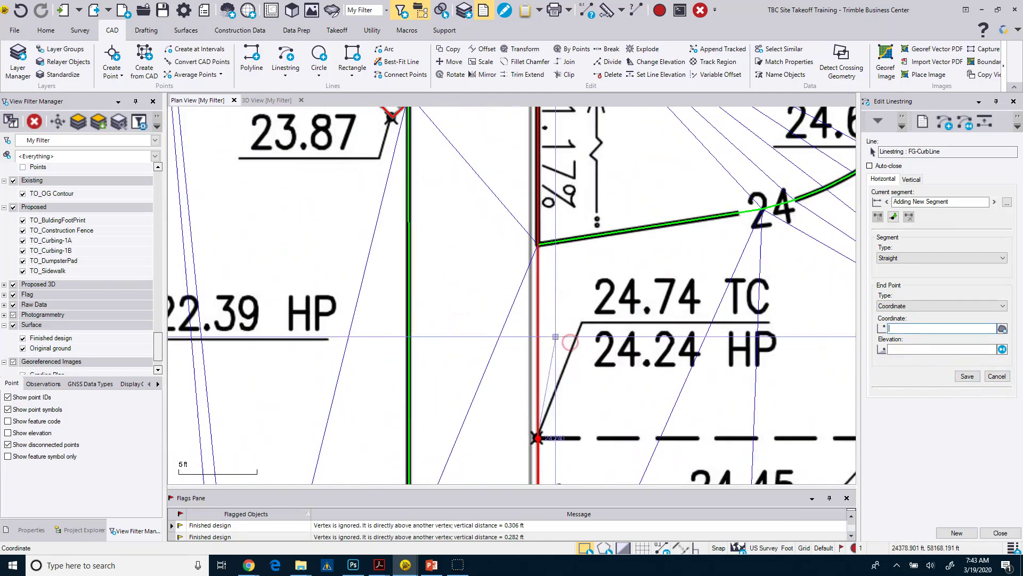
scroll(578, 290, "down", 3)
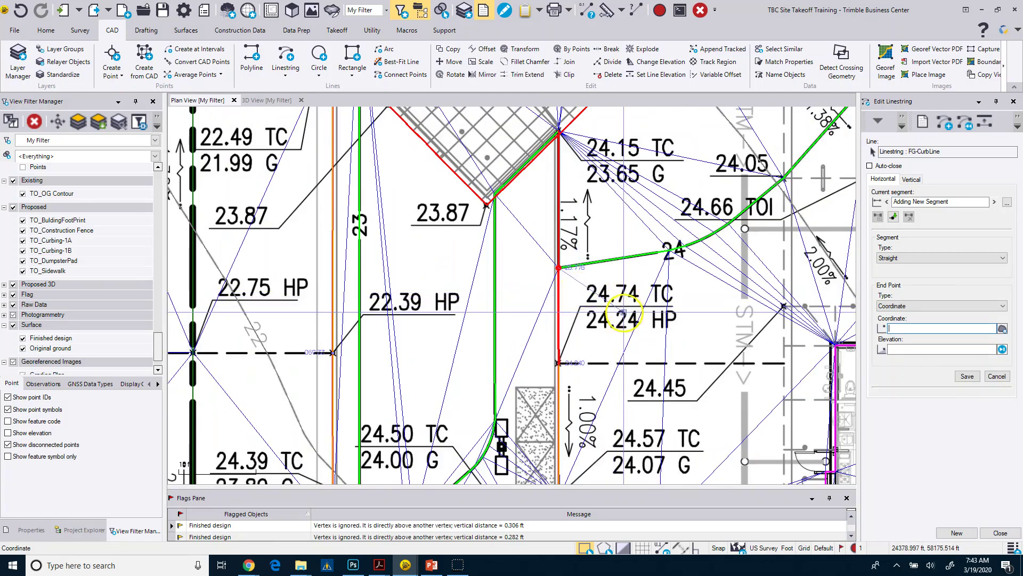
scroll(575, 276, "up", 3)
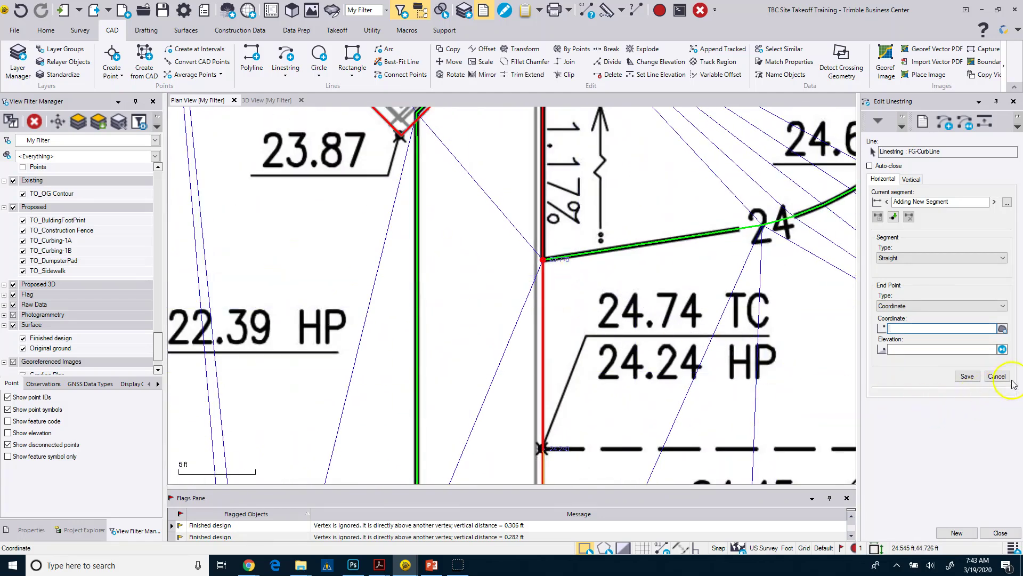
left_click(997, 376)
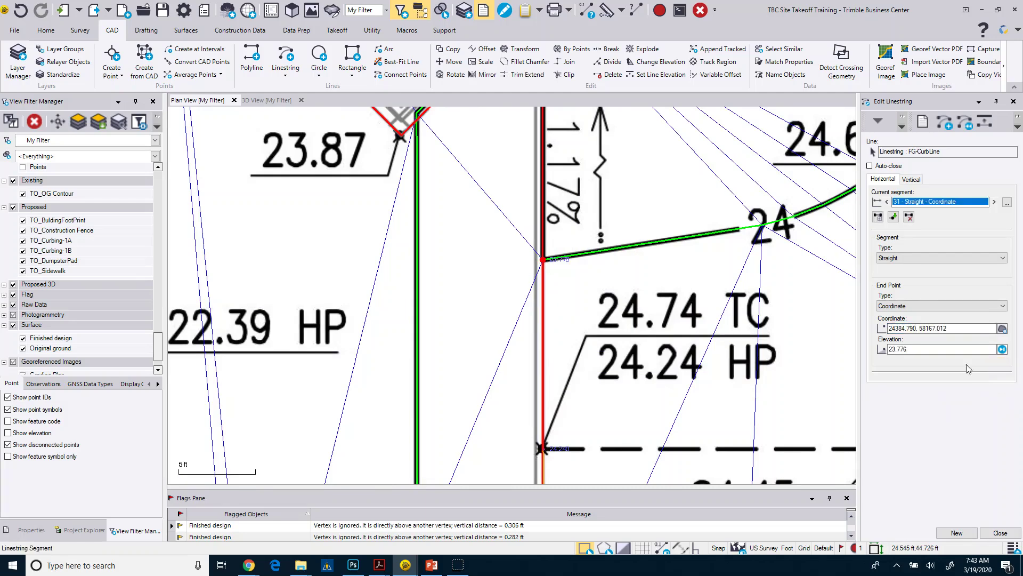
double_click(915, 351)
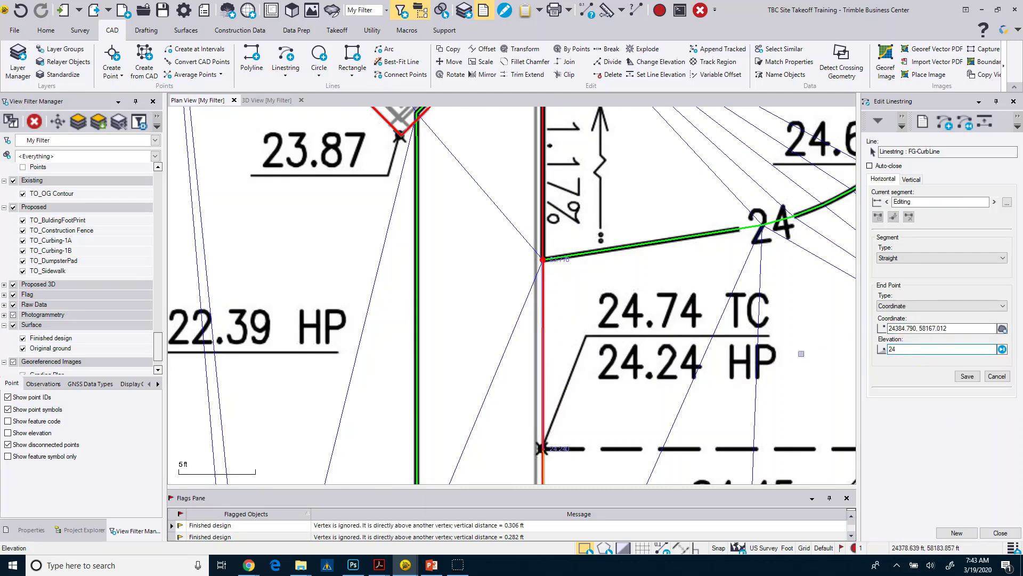
left_click(966, 376)
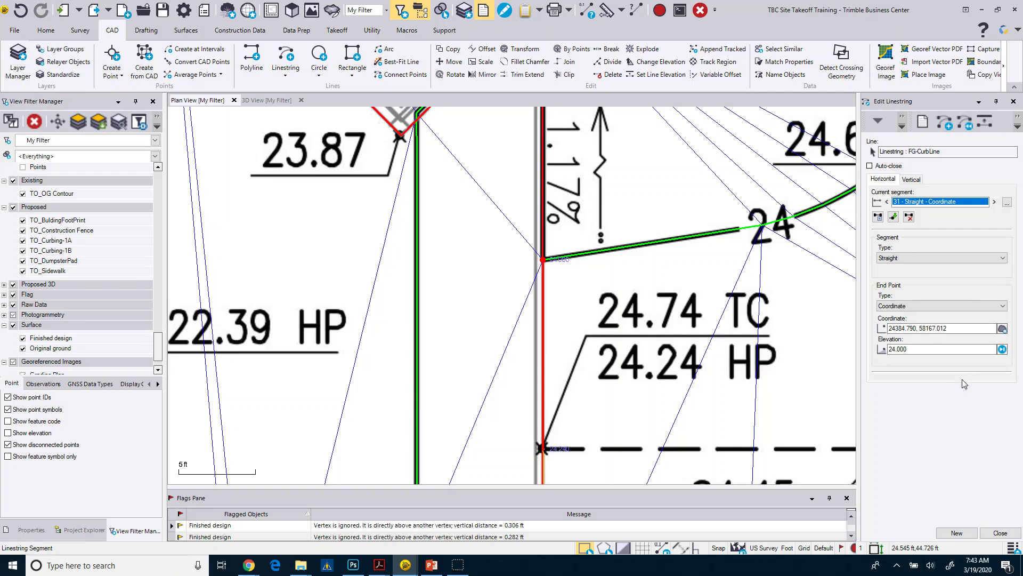
Add a straight segment to the 23.65 G spot at the hatched pad's edge at 24402.388, 58167.012, with elevation 23.65
scroll(621, 323, "down", 2)
scroll(596, 222, "up", 2)
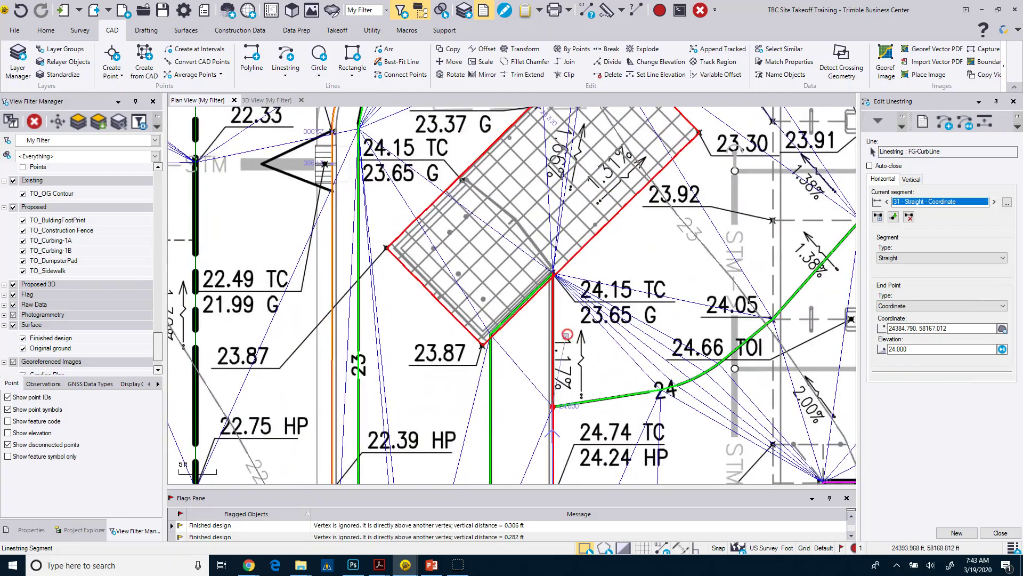
left_click(894, 217)
scroll(557, 267, "up", 2)
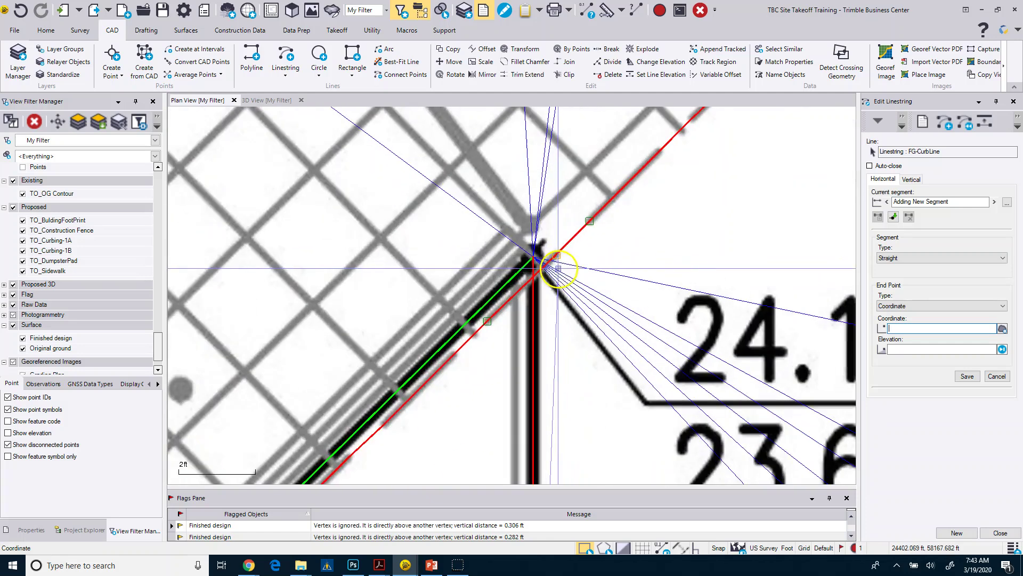
scroll(599, 346, "down", 2)
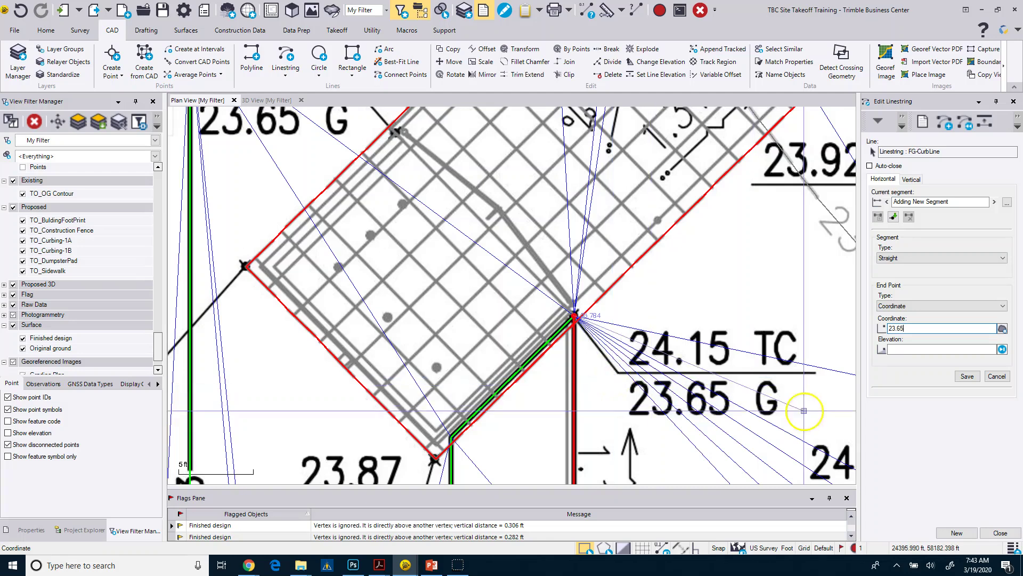
left_click(997, 377)
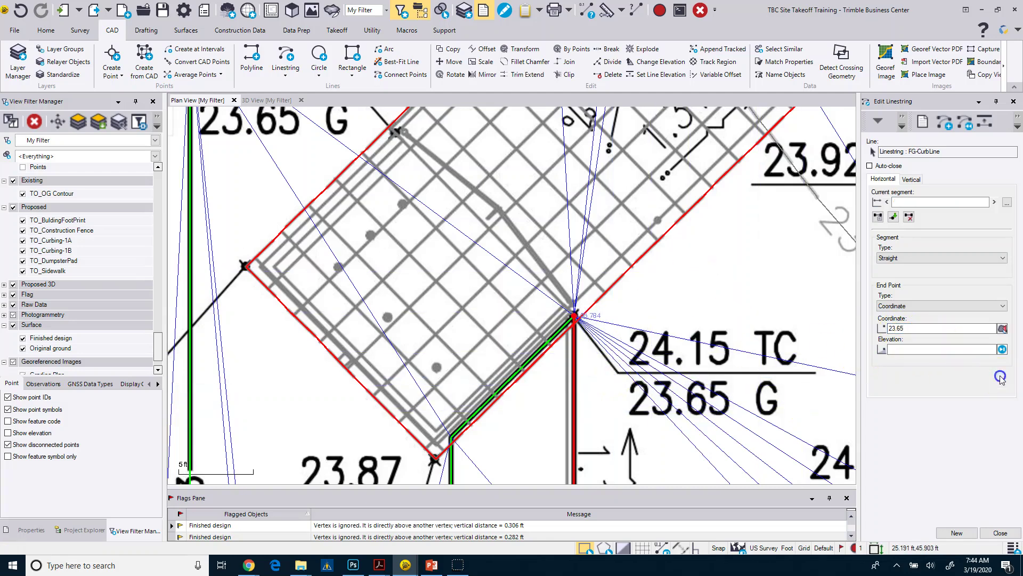
left_click(907, 350)
left_click_drag(909, 350, 874, 353)
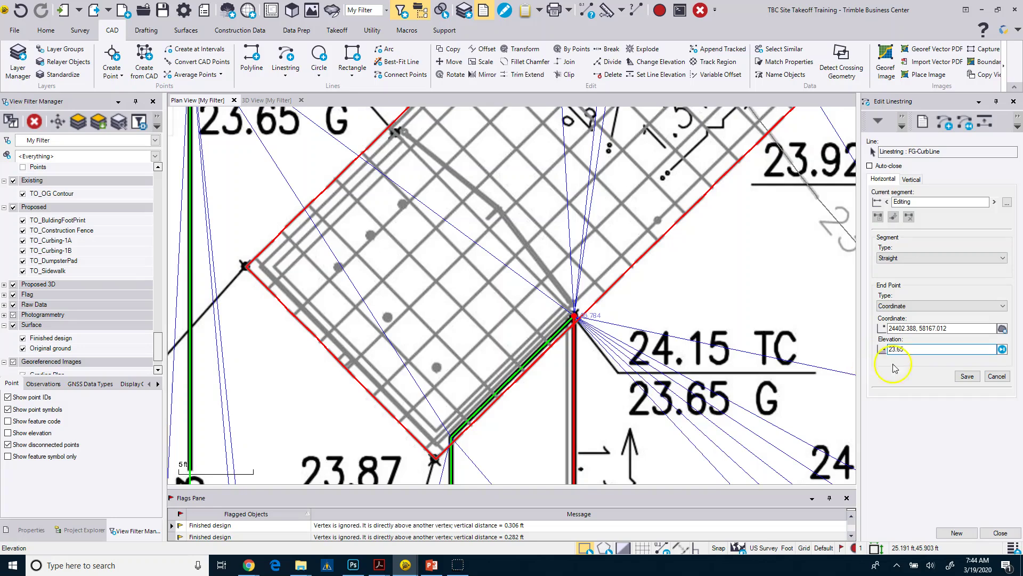
left_click(966, 376)
Finish editing the FG-CurbLine linestring and clear the selection
scroll(779, 365, "down", 5)
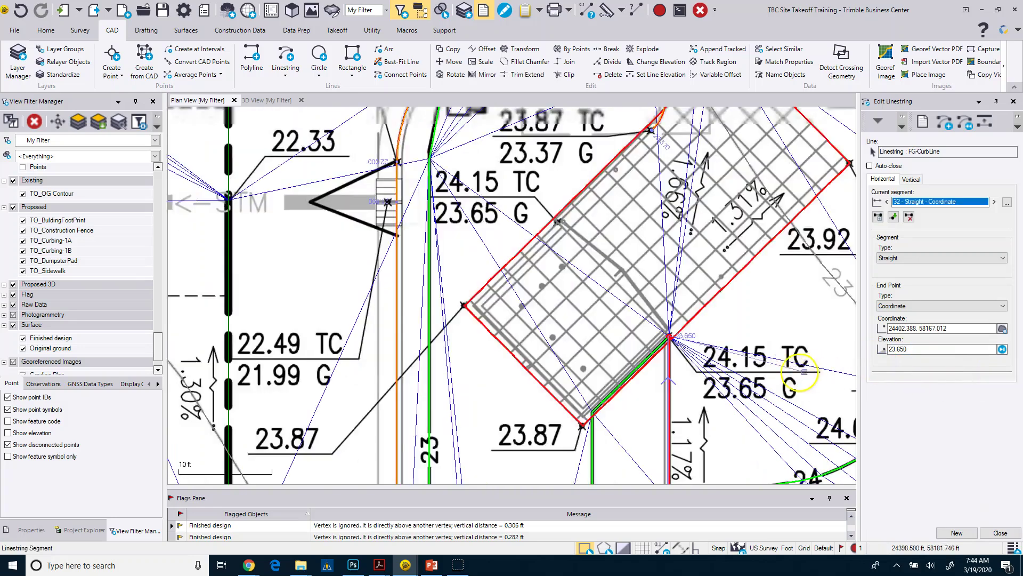
middle_click_drag(778, 365, 578, 197)
left_click(995, 533)
scroll(710, 294, "down", 3)
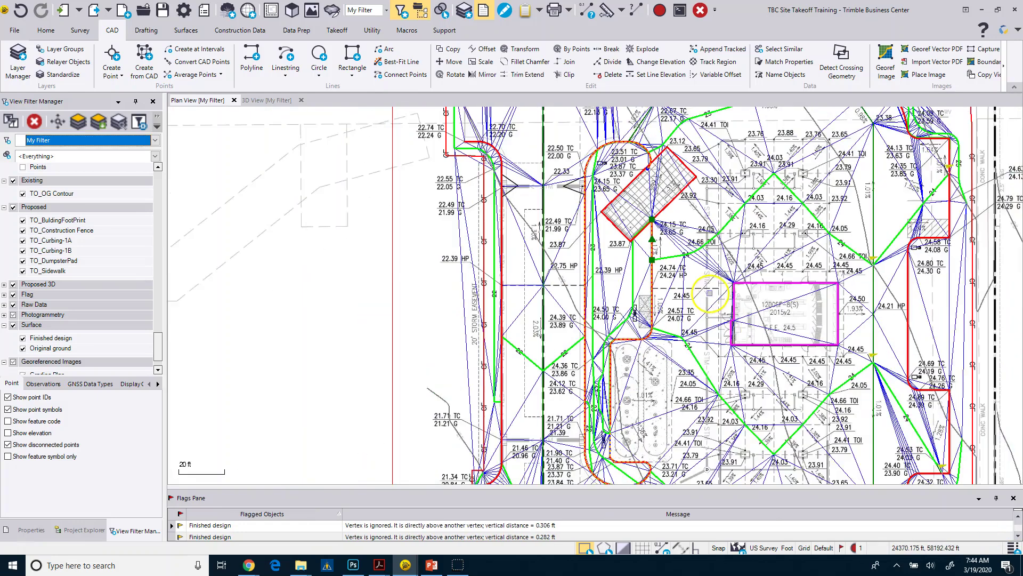
scroll(652, 256, "up", 4)
left_click(671, 275)
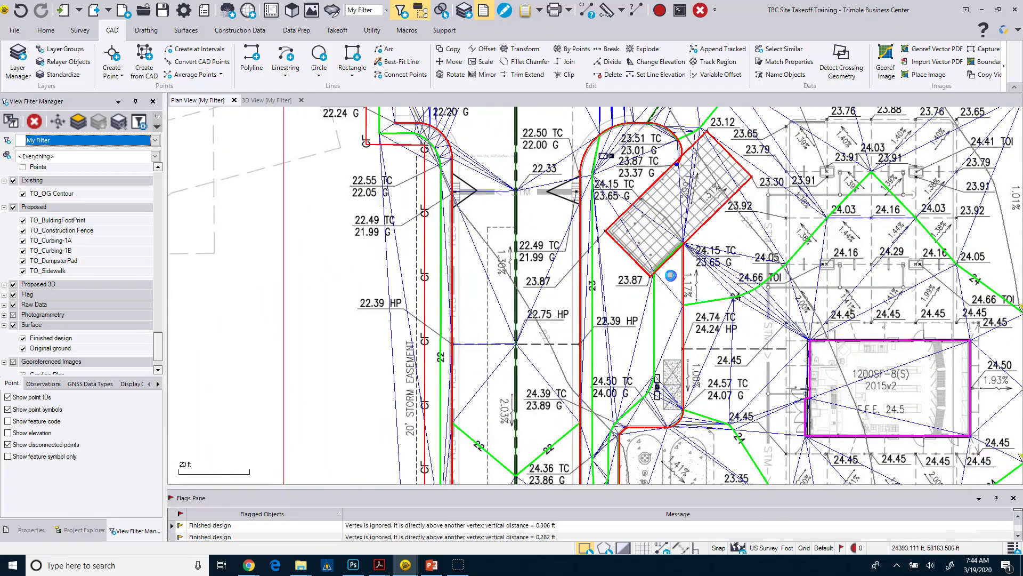
Select the FG-Countours linestring running around the island's rounded end and inspect where it crosses the curb beside the 23.01 G spot
middle_click_drag(678, 257, 582, 351)
scroll(588, 282, "up", 5)
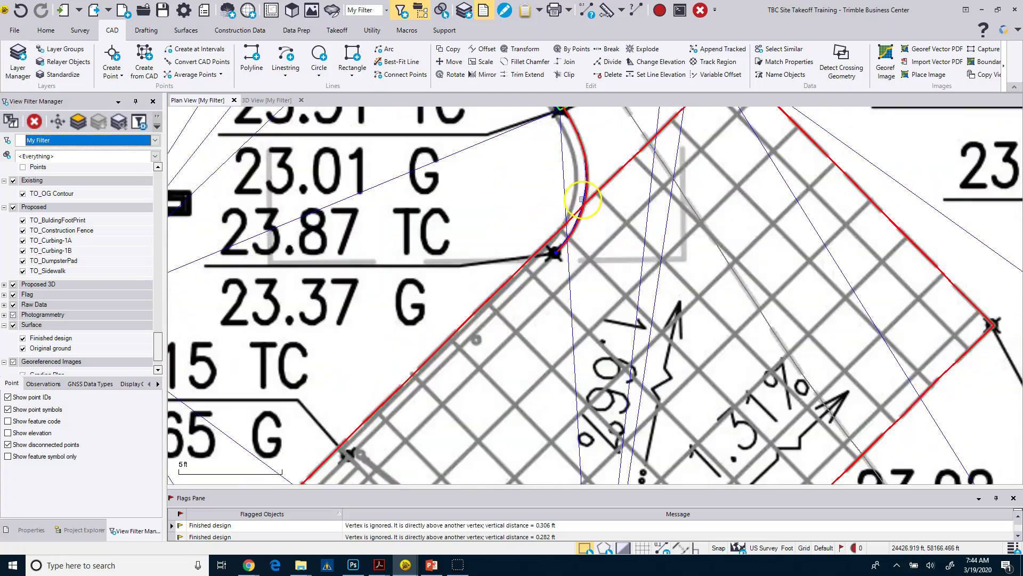
scroll(593, 196, "down", 2)
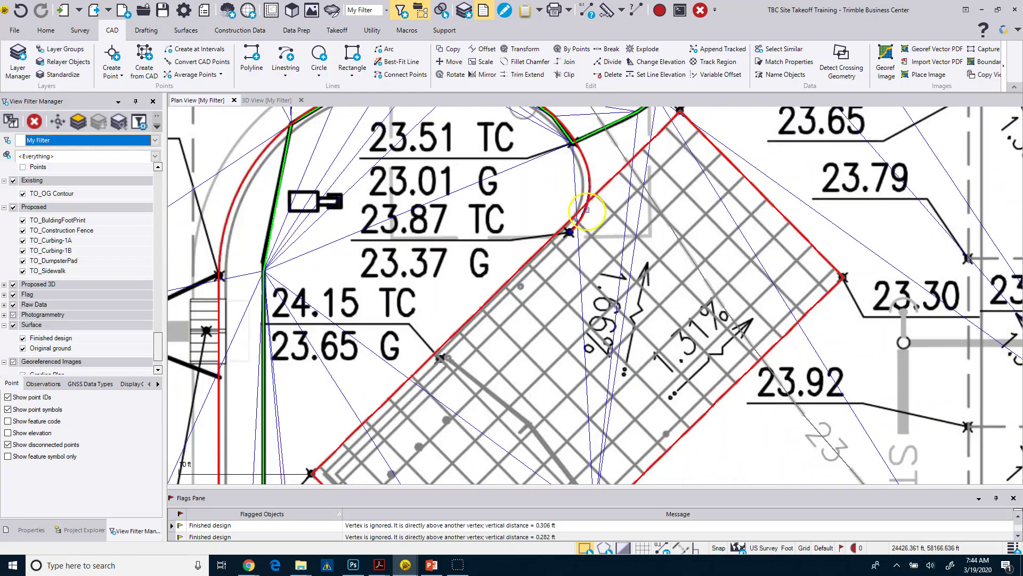
scroll(545, 304, "down", 2)
middle_click_drag(544, 303, 548, 266)
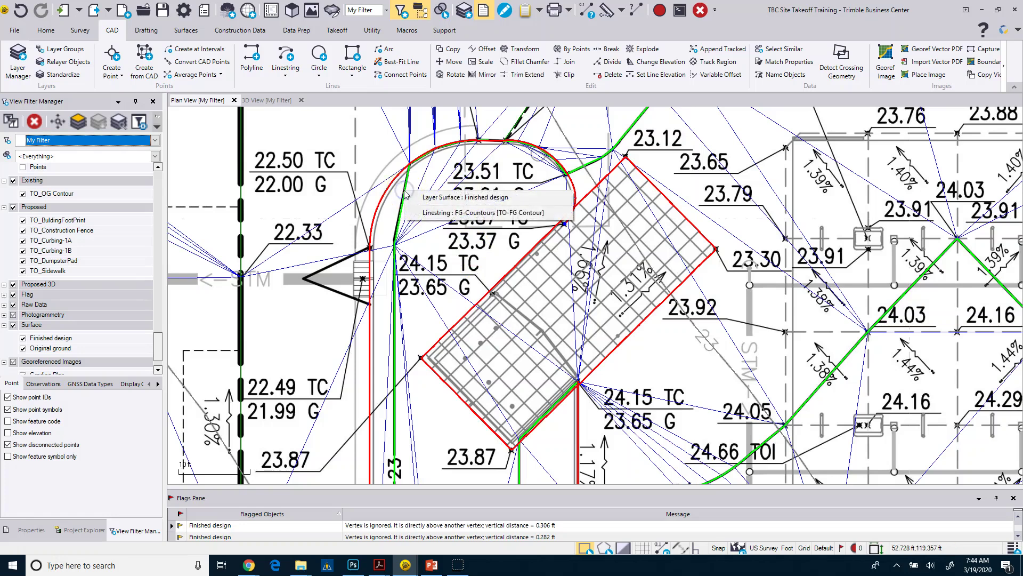
left_click(435, 209)
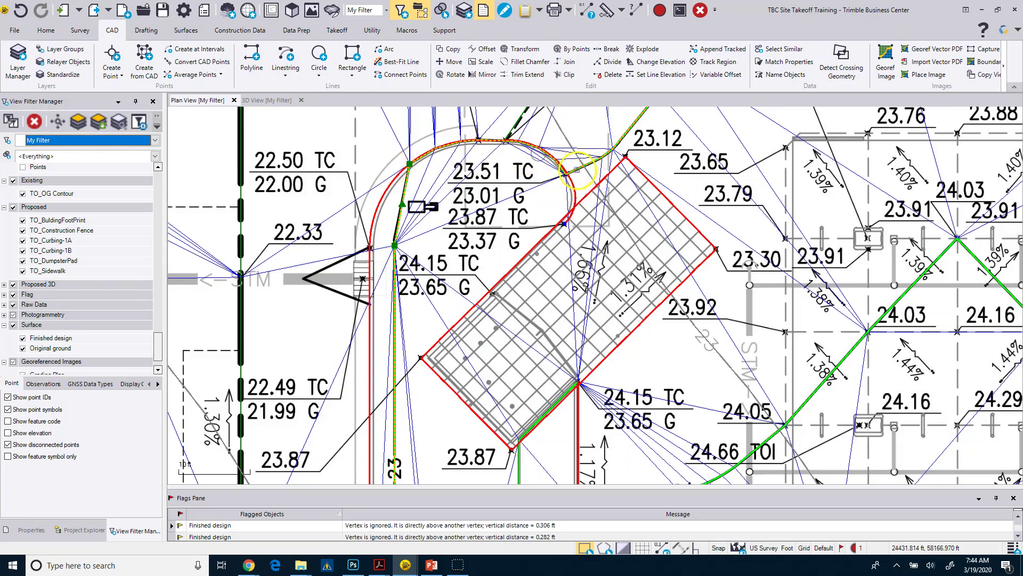
scroll(572, 173, "up", 3)
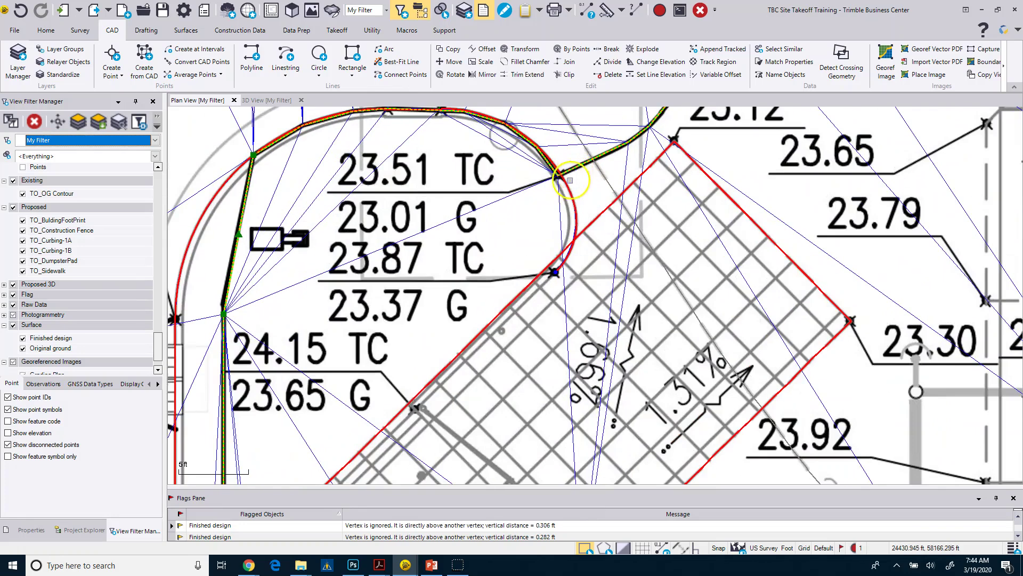
scroll(565, 178, "up", 3)
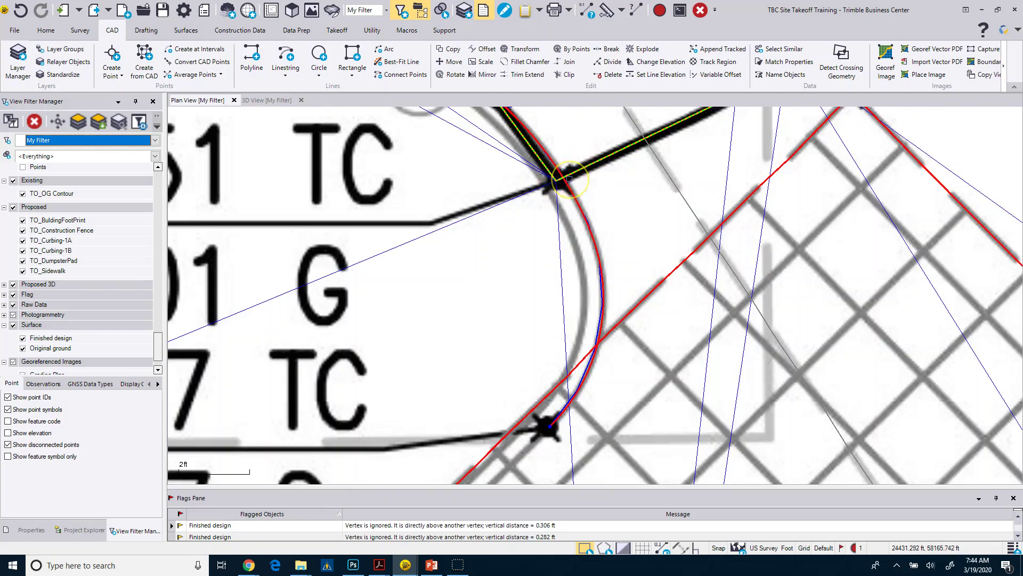
scroll(569, 179, "down", 6)
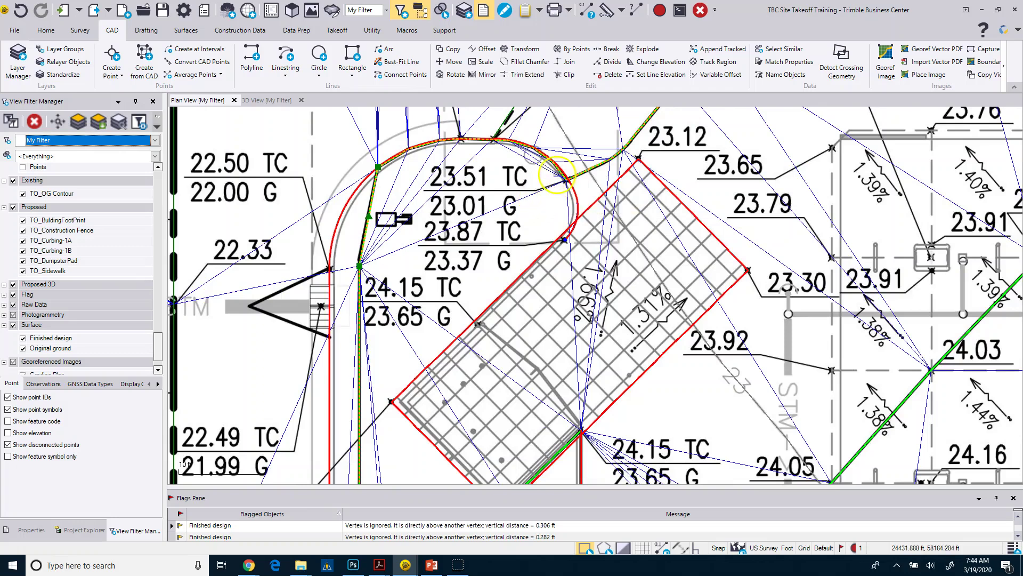
Break the FG-Countours linestring at its crossing with the FG-CurbLine linestring beside the 23.01 G spot
scroll(569, 178, "up", 3)
scroll(579, 163, "up", 3)
right_click(579, 163)
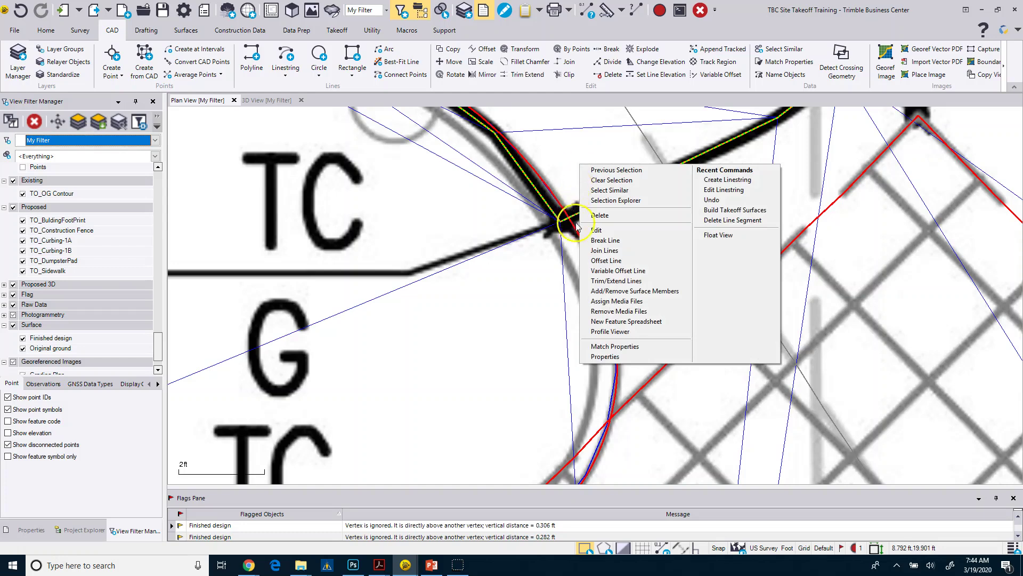
left_click(605, 240)
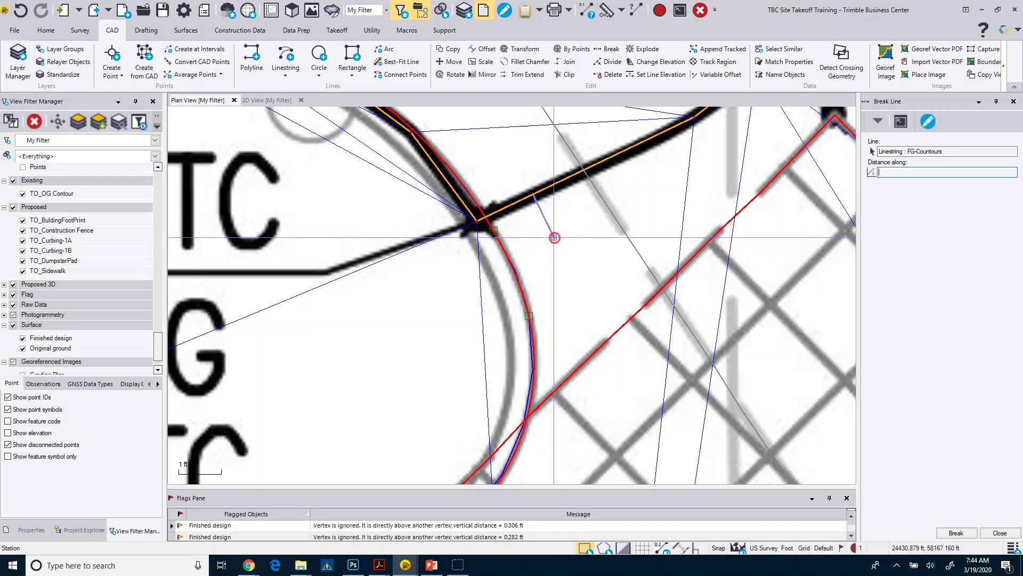
right_click(555, 239)
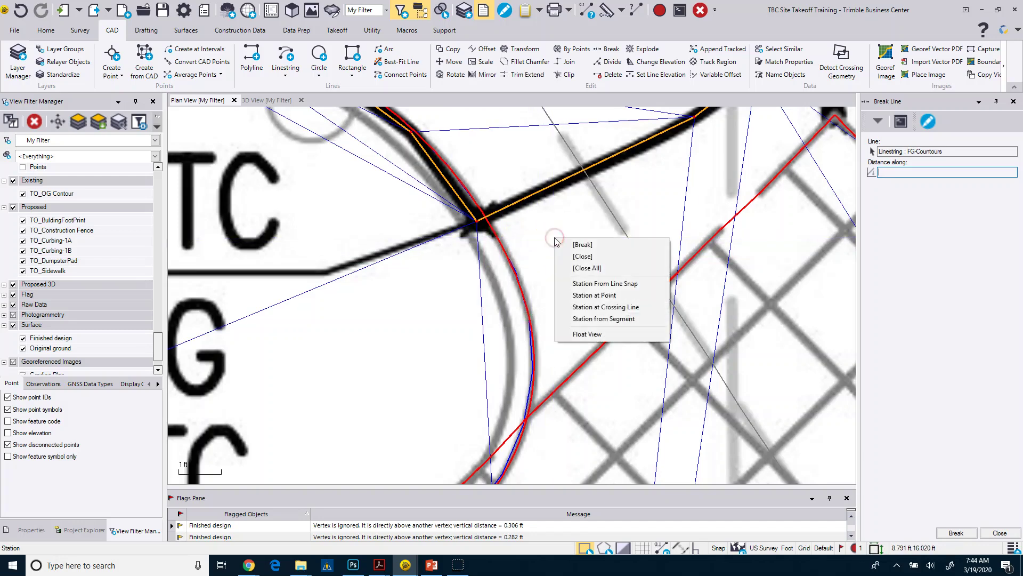
left_click(618, 308)
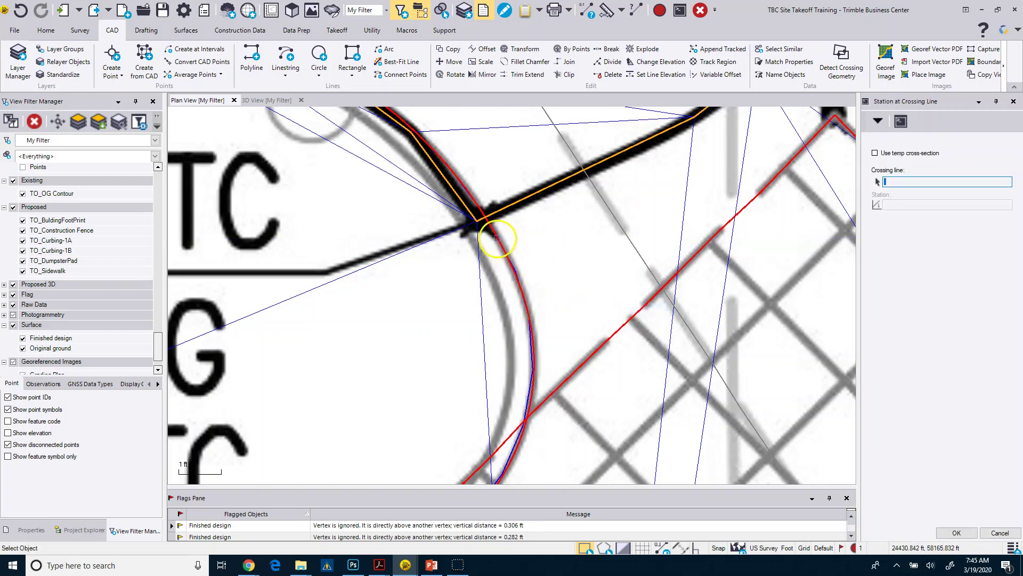
left_click(496, 236)
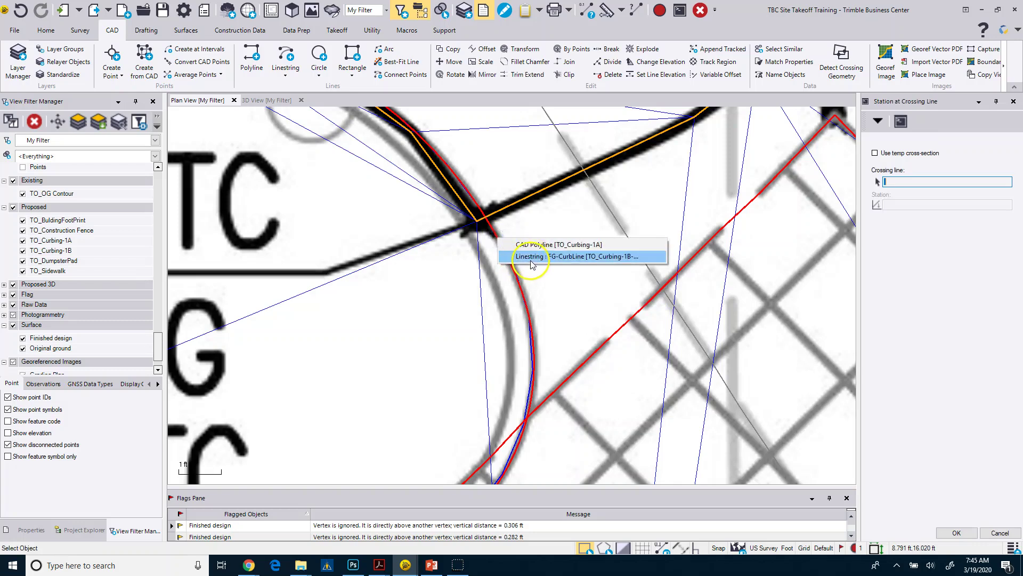
left_click(589, 256)
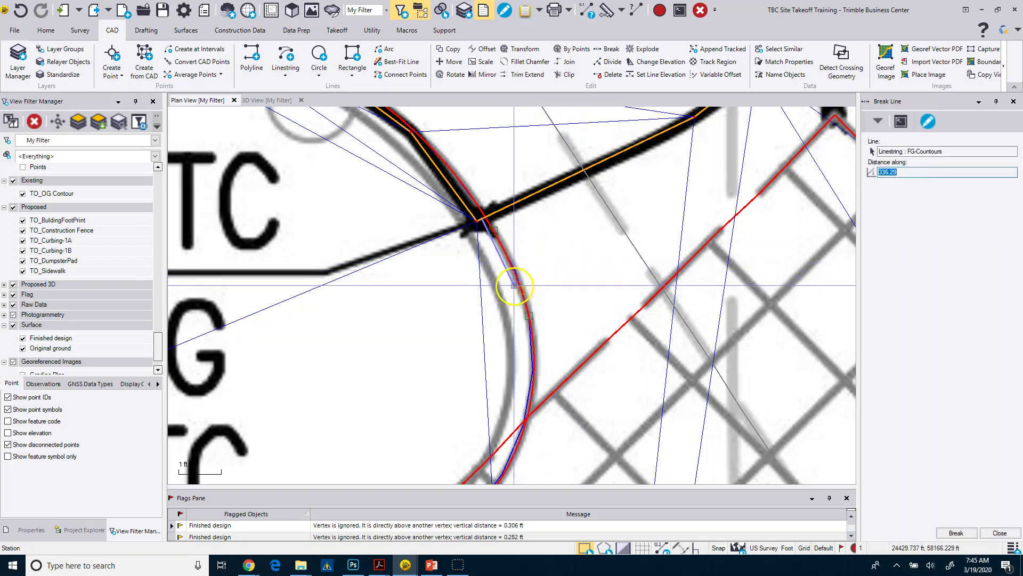
left_click(956, 533)
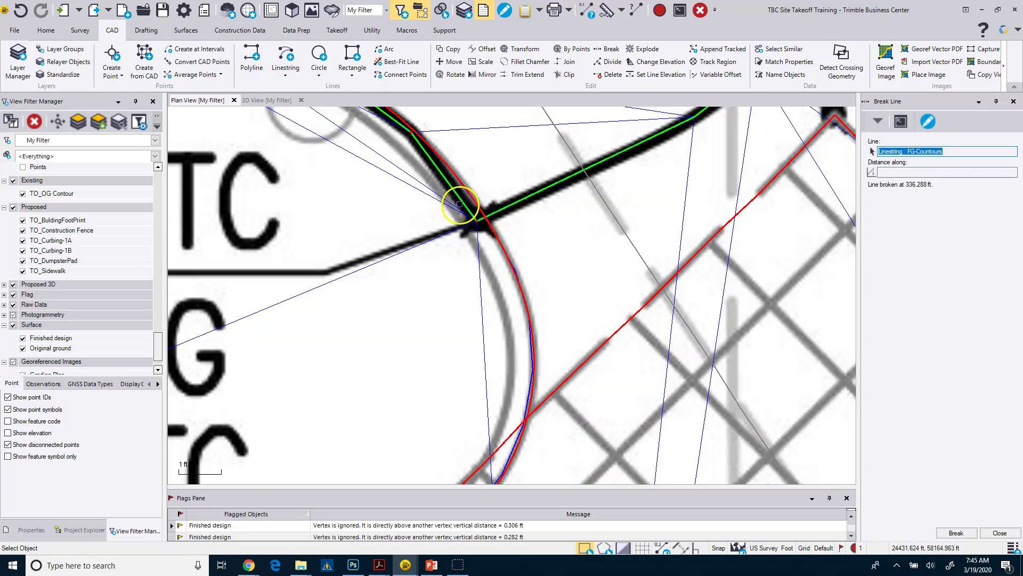
Break the 23 contour at its other FG-CurbLine crossing on the island's rounded end and delete the piece running along the curb
left_click(482, 221)
scroll(480, 223, "down", 5)
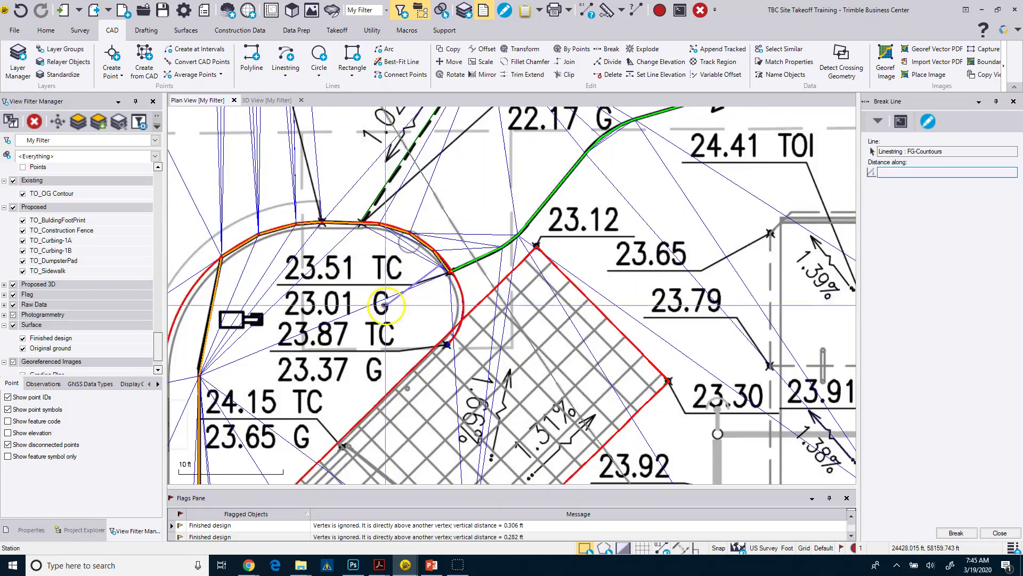
scroll(381, 237, "up", 7)
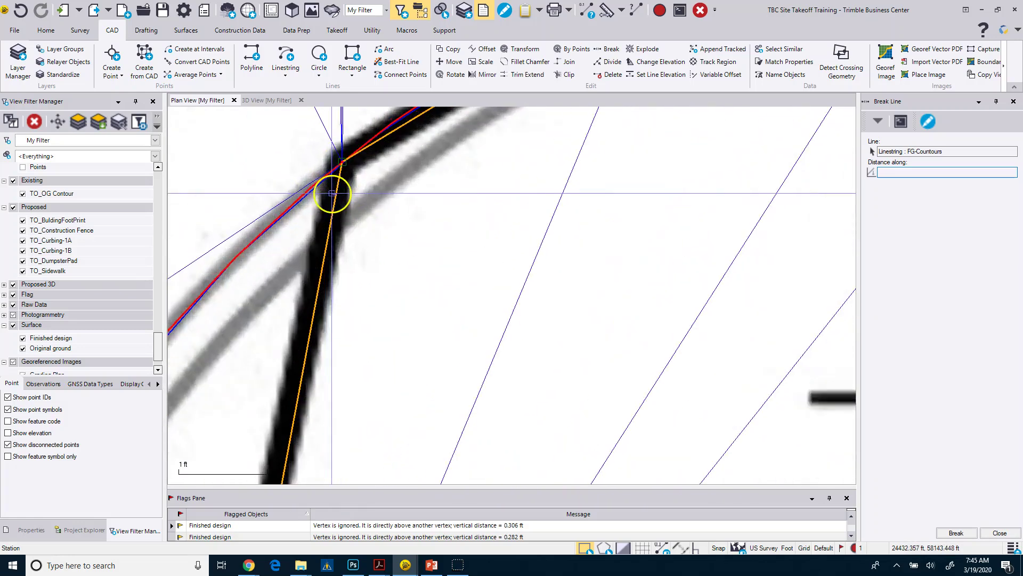
scroll(373, 187, "down", 7)
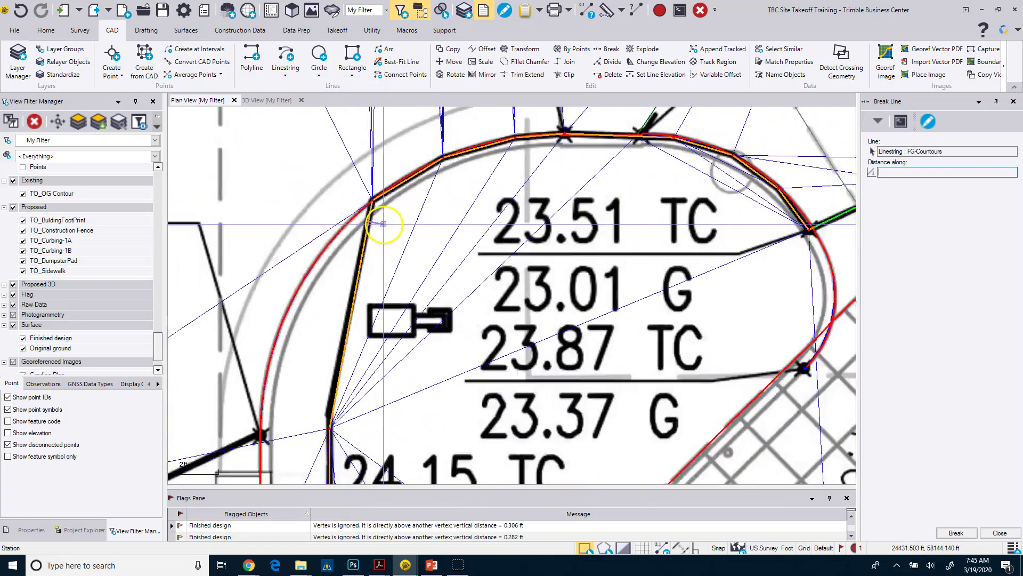
scroll(383, 226, "down", 1)
scroll(383, 225, "up", 6)
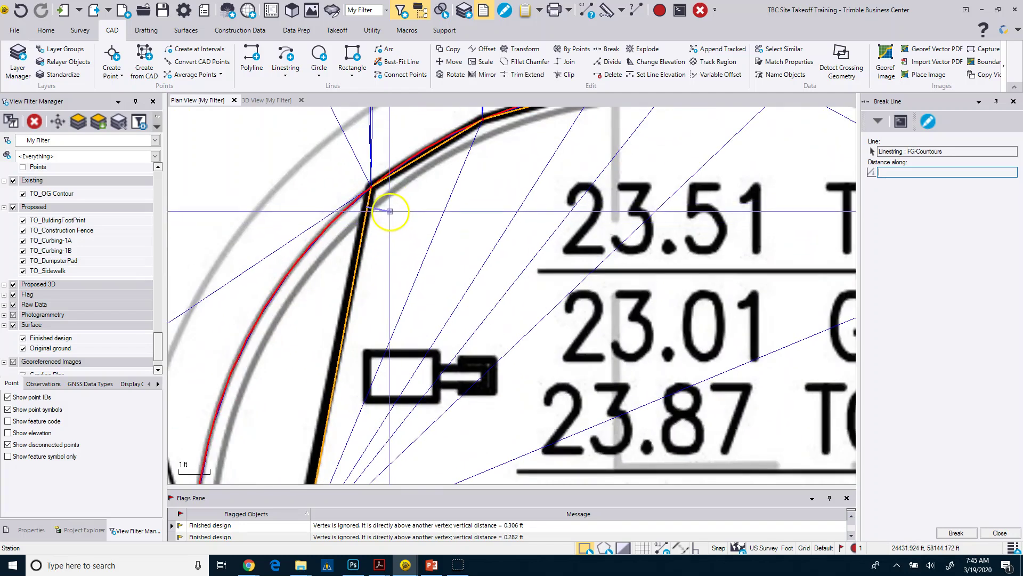
left_click(391, 217)
scroll(392, 232, "down", 2)
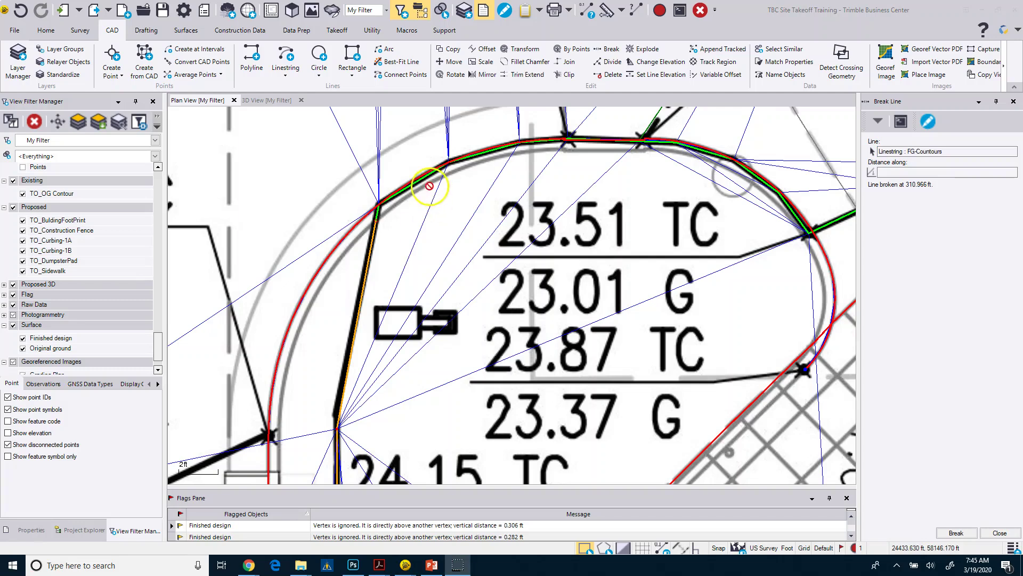
left_click(1000, 533)
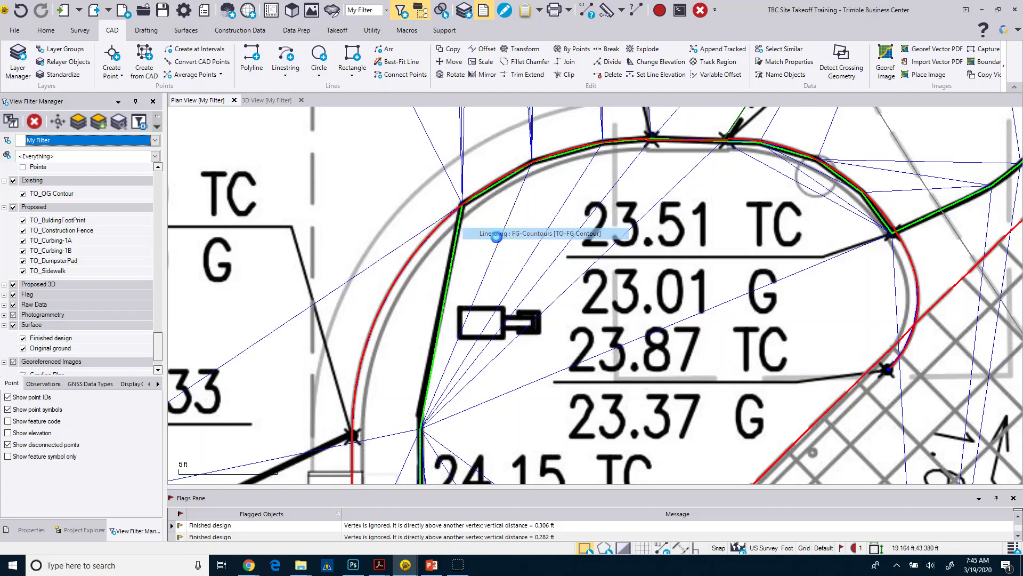
left_click(406, 75)
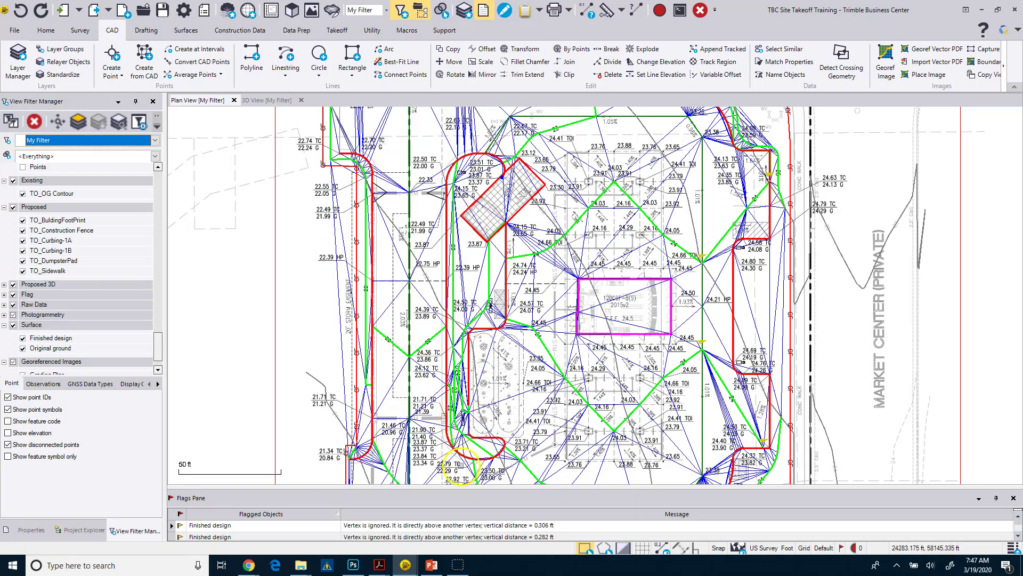
Break the 23 FG-Countours linestring where its diagonal across the island's opposite rounded end meets the curb
scroll(459, 459, "up", 5)
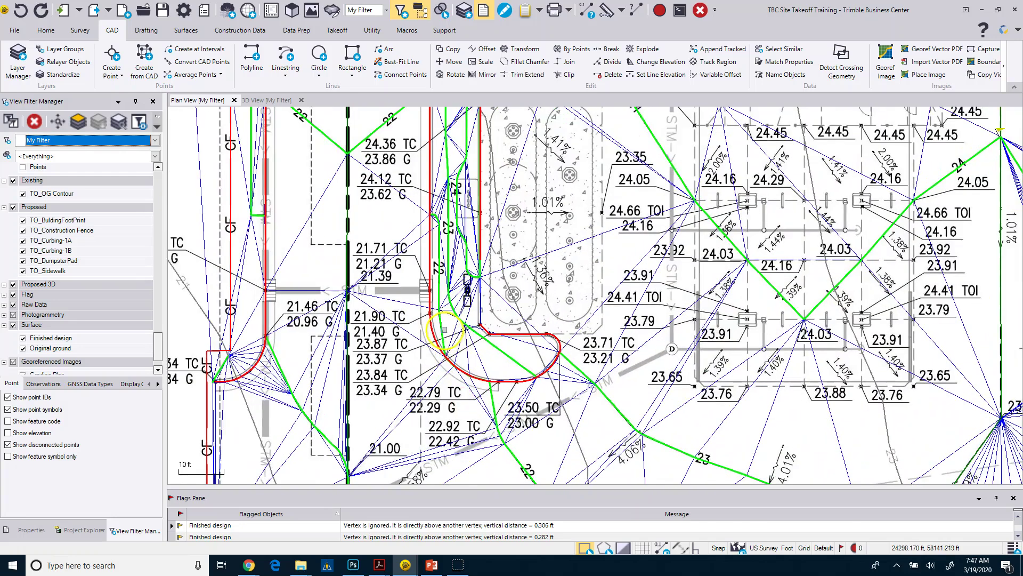
scroll(429, 356, "down", 7)
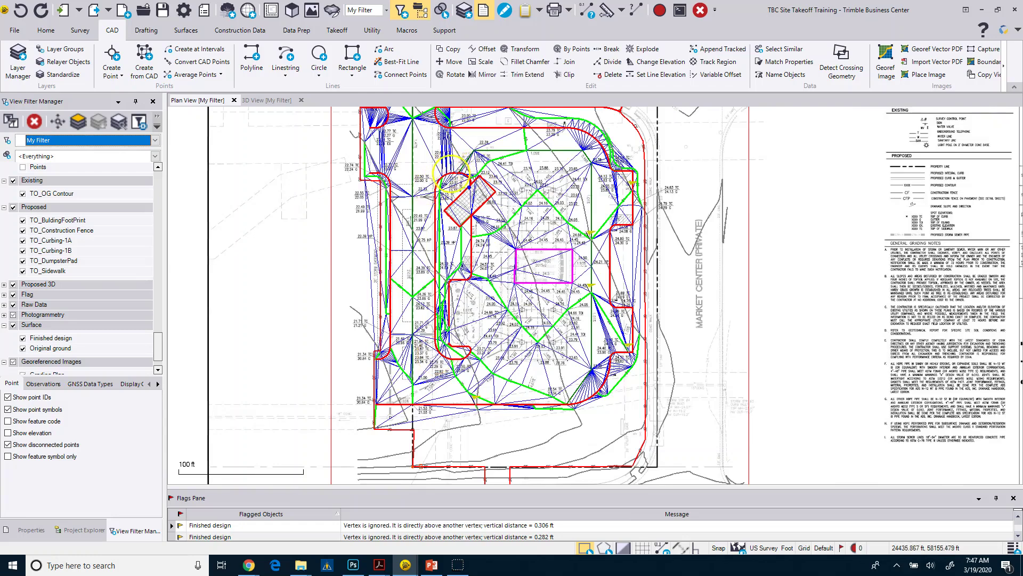
scroll(460, 228, "up", 9)
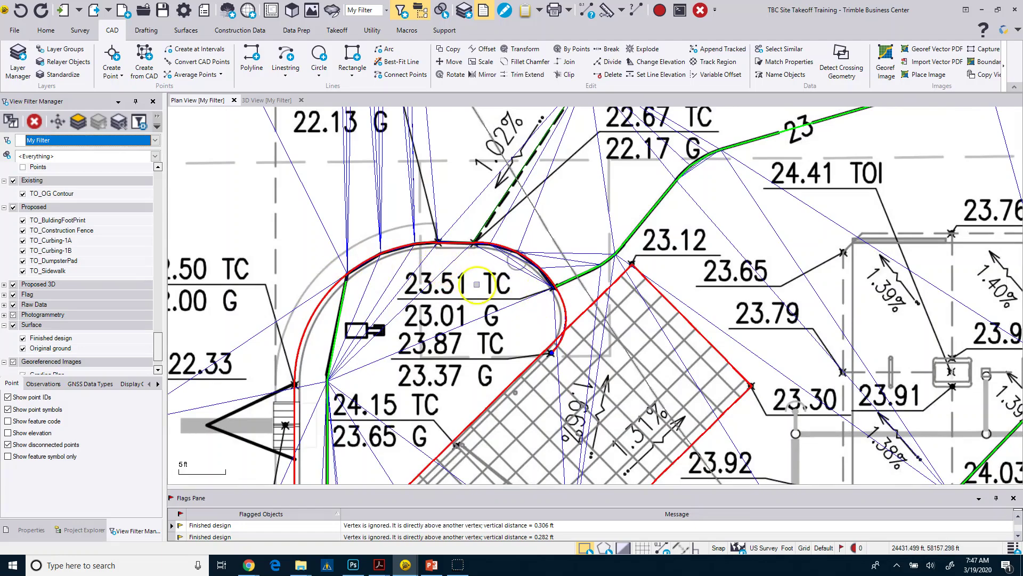
scroll(477, 284, "down", 2)
middle_click_drag(456, 331, 457, 171)
middle_click_drag(466, 350, 467, 145)
scroll(488, 356, "up", 3)
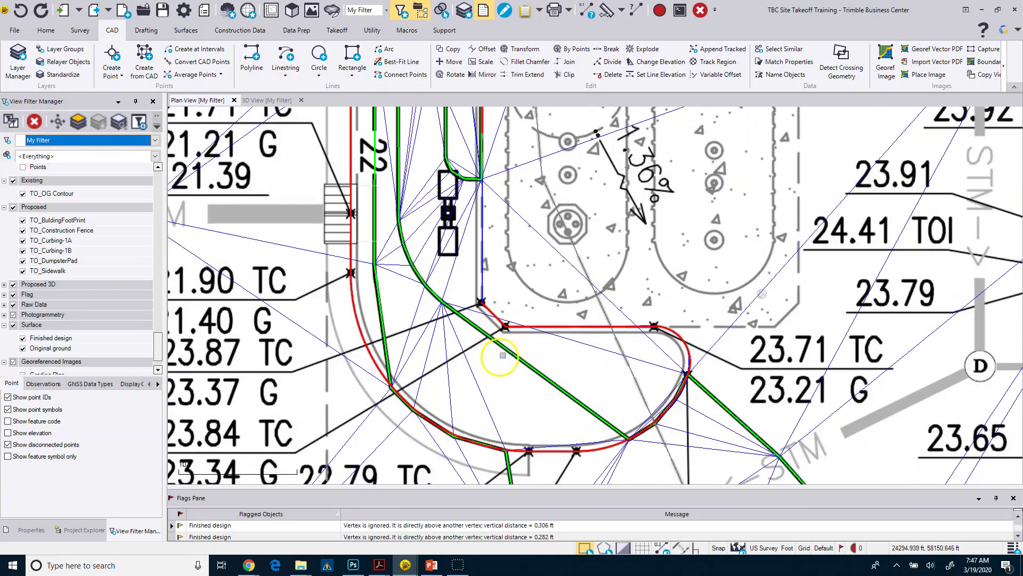
left_click(509, 351)
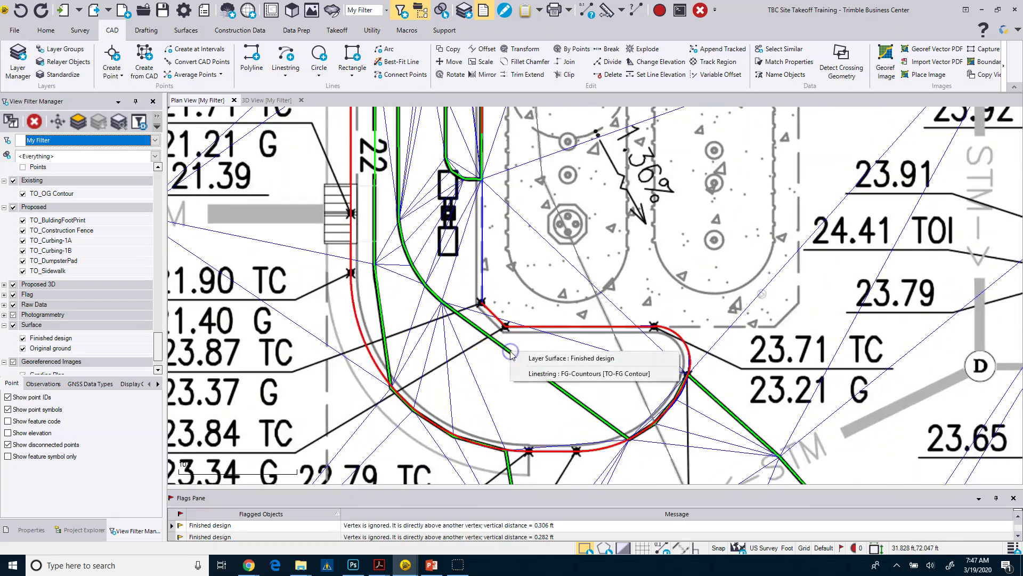
left_click(535, 373)
scroll(676, 420, "up", 3)
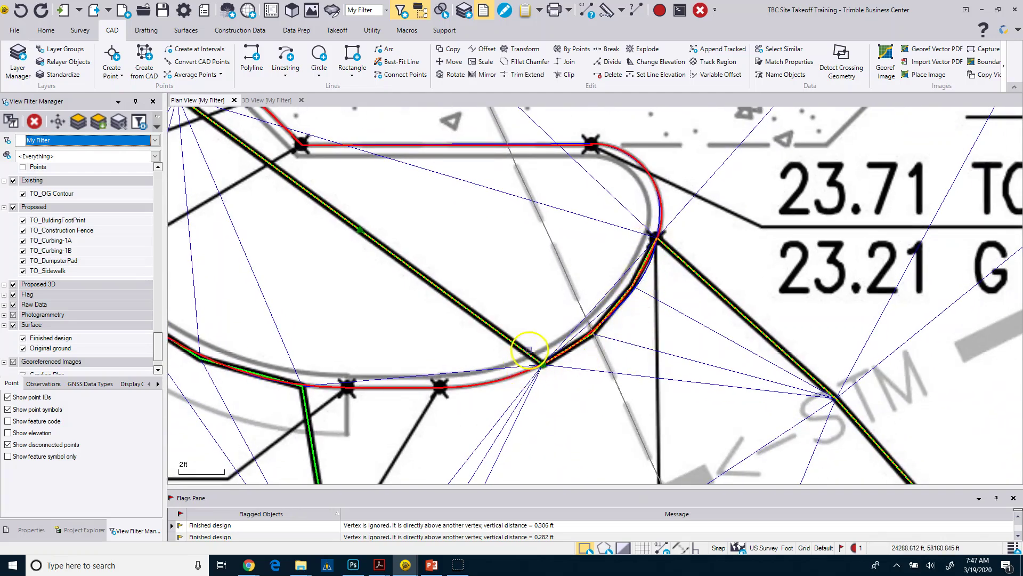
right_click(527, 260)
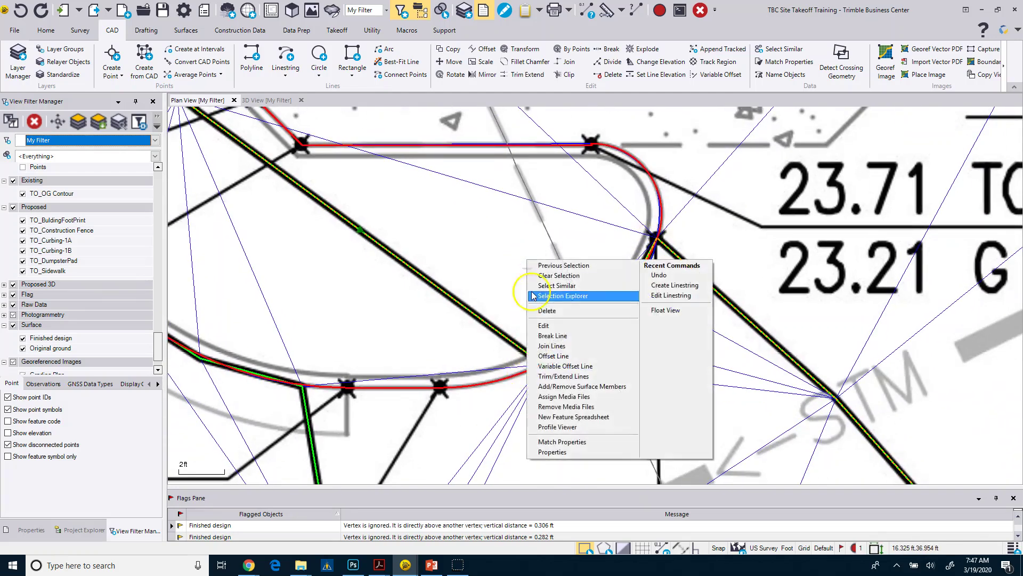
left_click(549, 341)
scroll(472, 376, "up", 4)
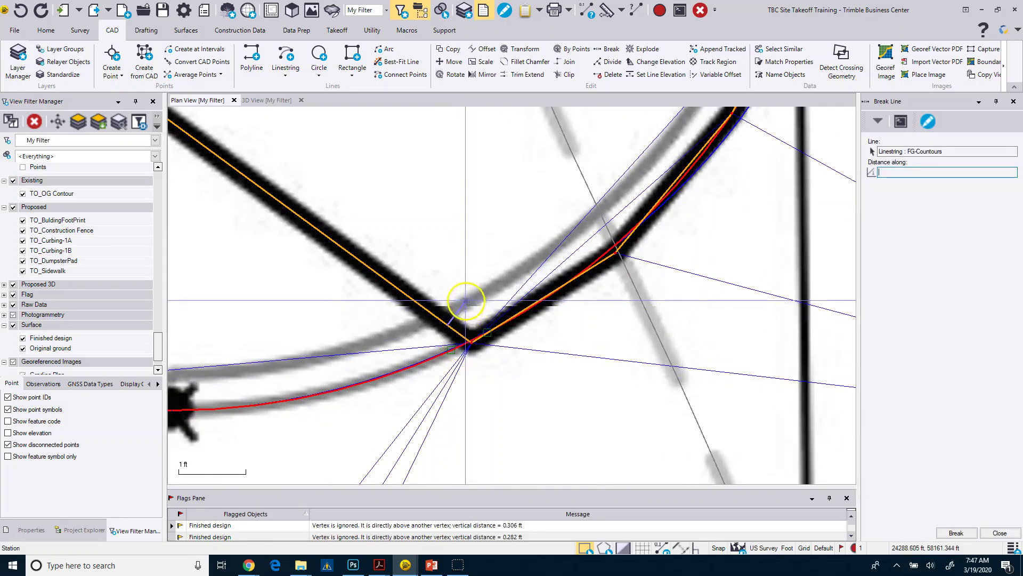
left_click(456, 292)
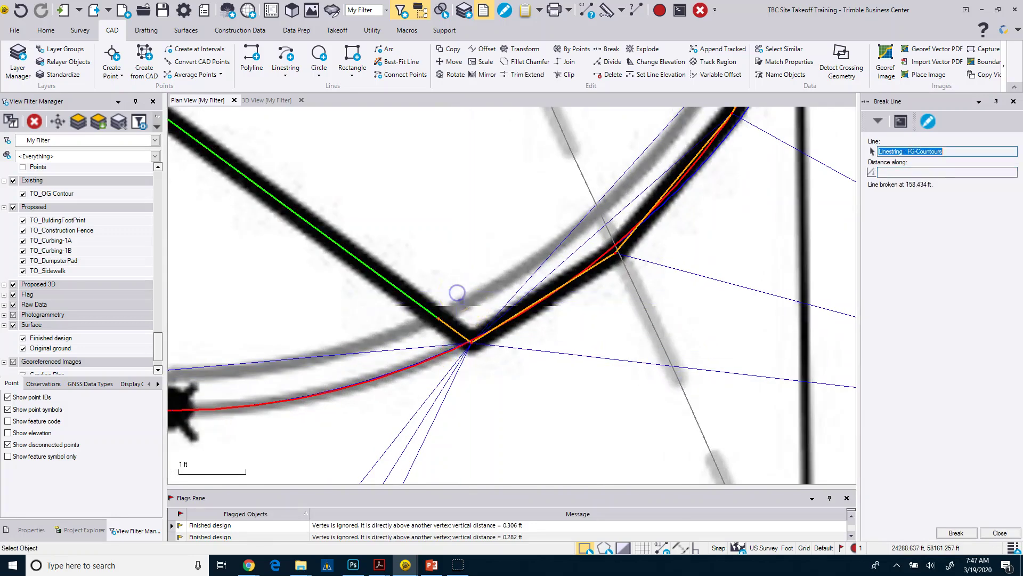
Break the 23 contour at its second curb crossing near the 23.21 G spot and delete the piece along the curb
scroll(469, 341, "down", 3)
scroll(471, 355, "up", 3)
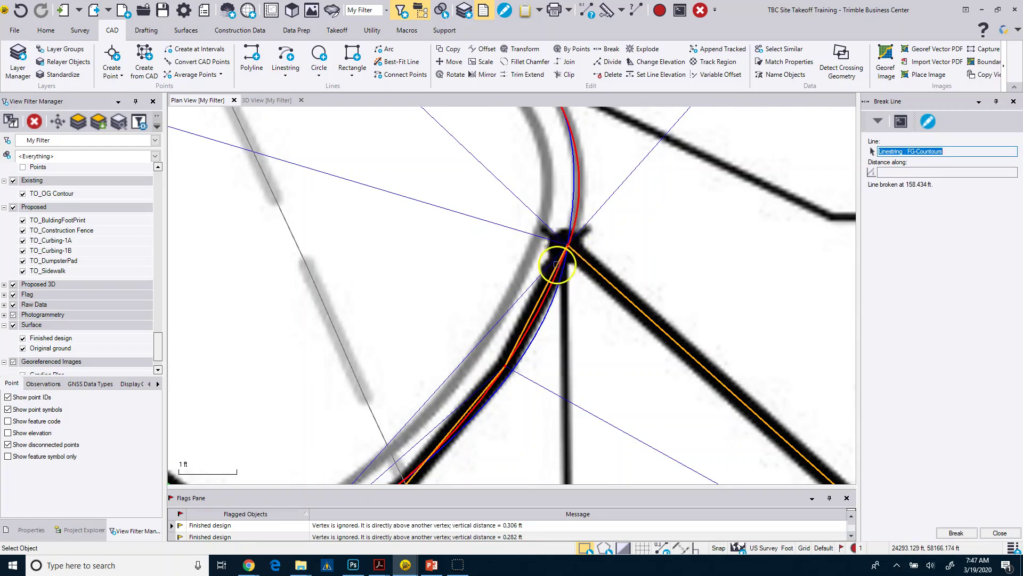
left_click(551, 277)
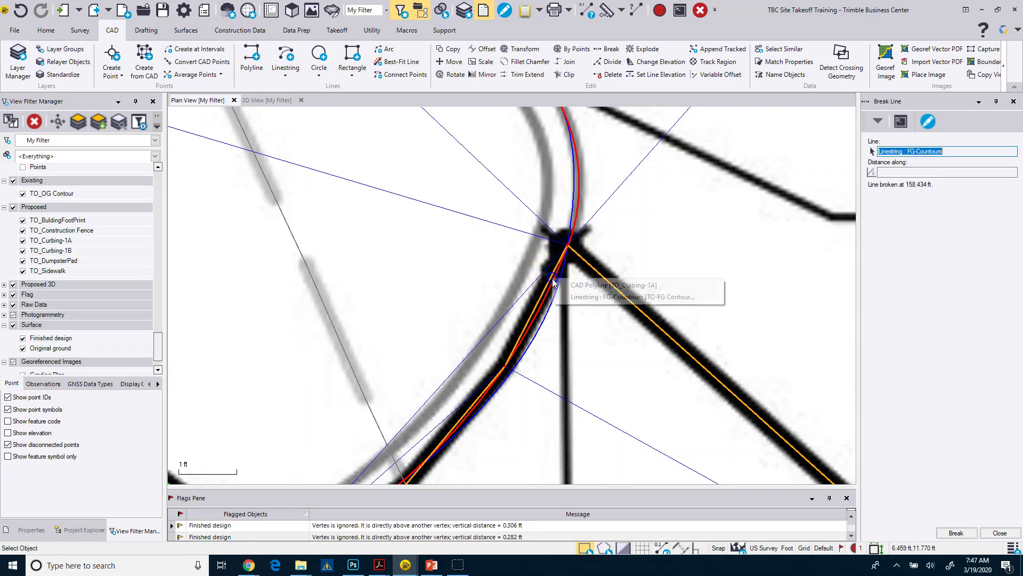
left_click(911, 177)
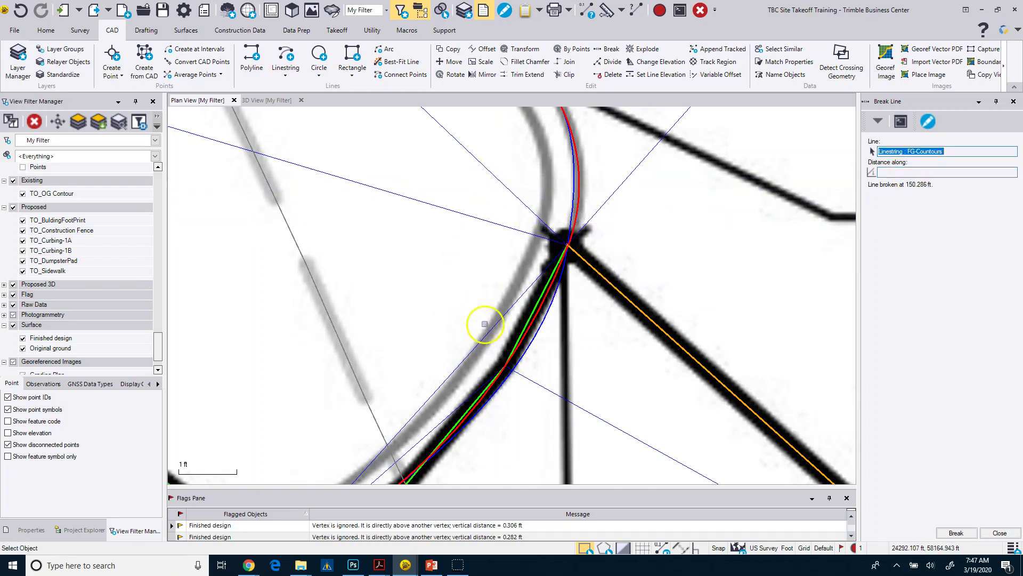
left_click(539, 297)
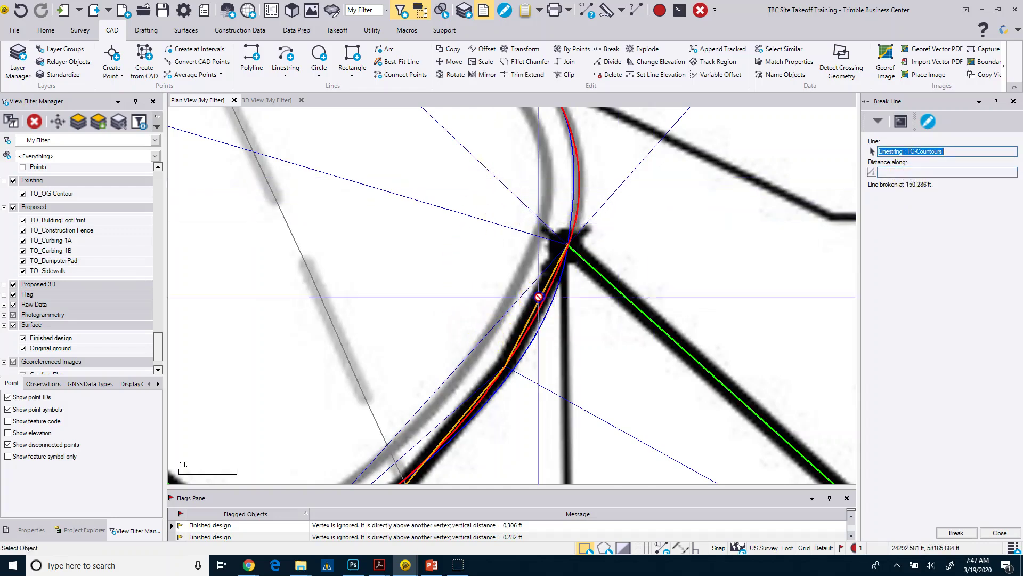
scroll(522, 282, "down", 5)
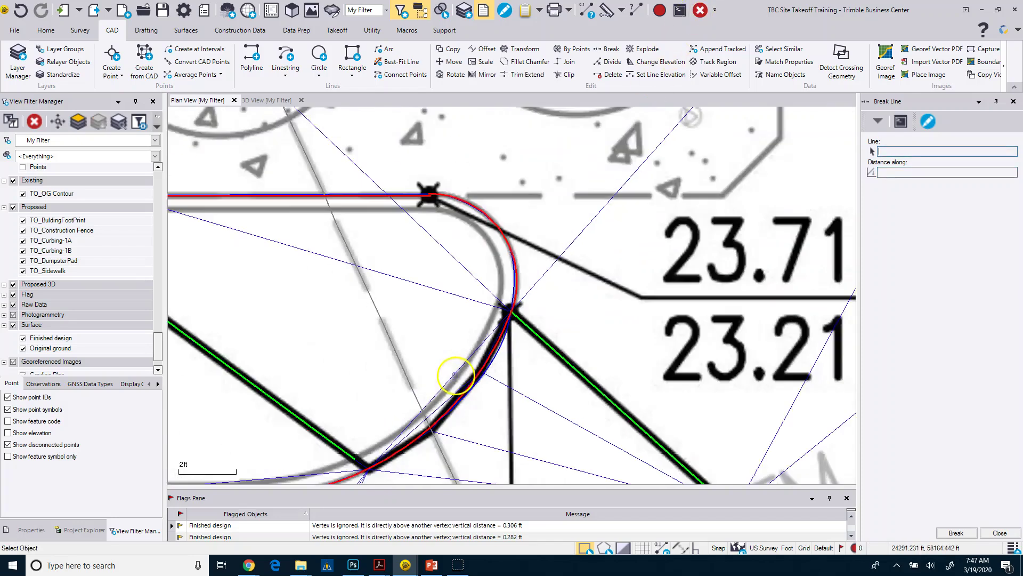
Check the trimmed contour's end at the curb near the 23.21 G spot, and rebuild the takeoff surfaces
scroll(522, 288, "up", 5)
scroll(521, 289, "up", 6)
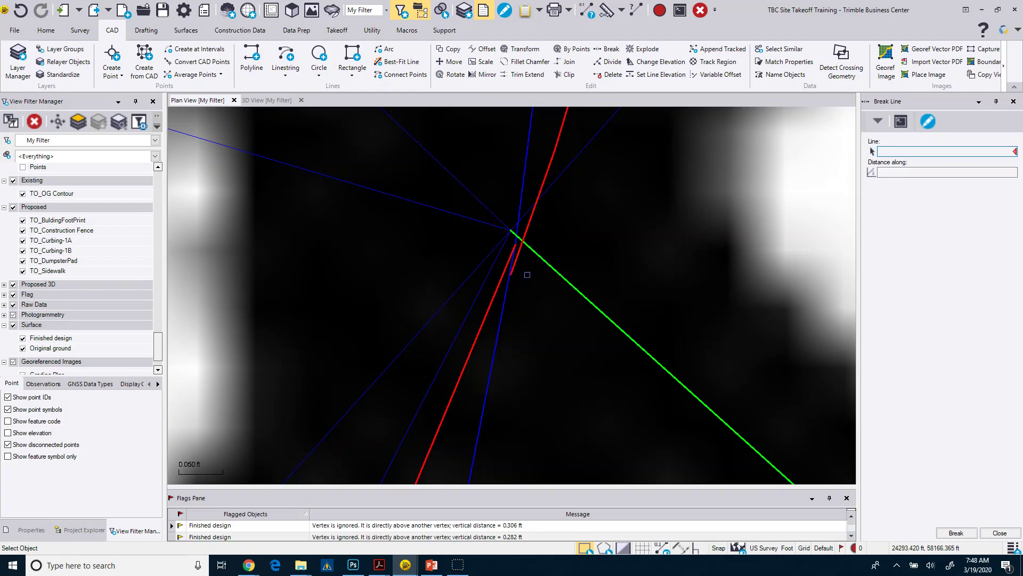
scroll(507, 326, "down", 7)
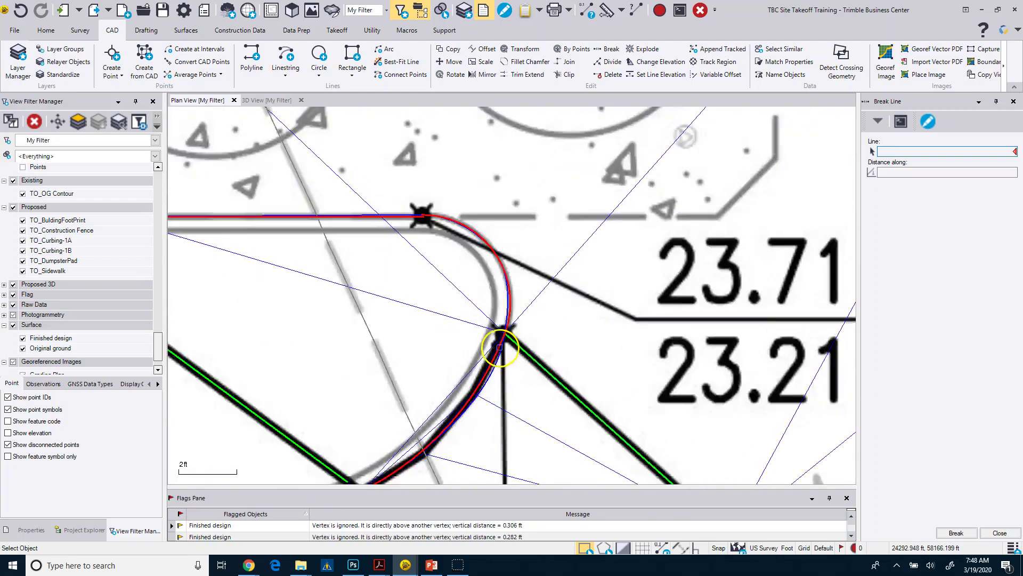
scroll(500, 347, "down", 2)
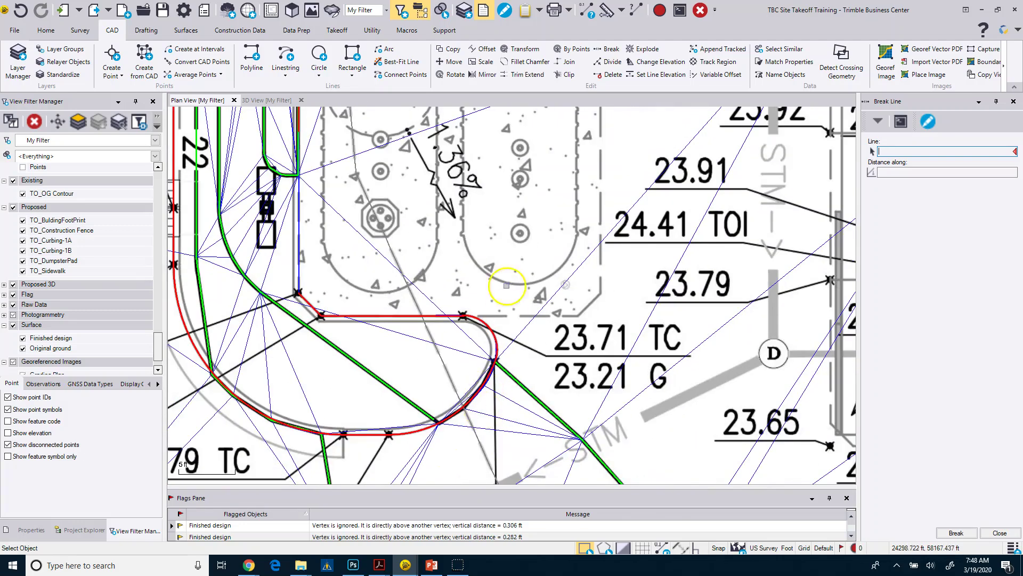
left_click(337, 33)
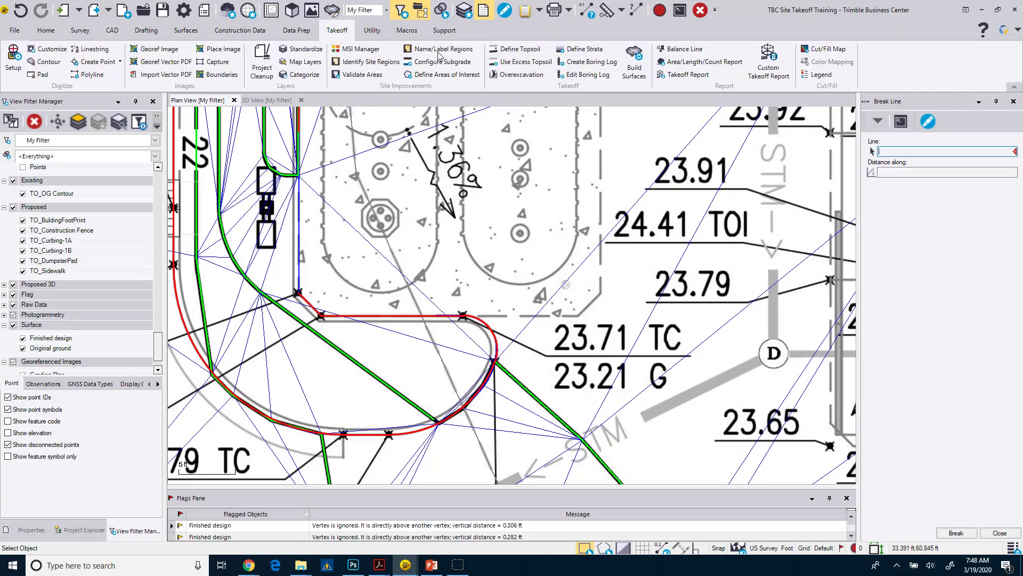
left_click(641, 68)
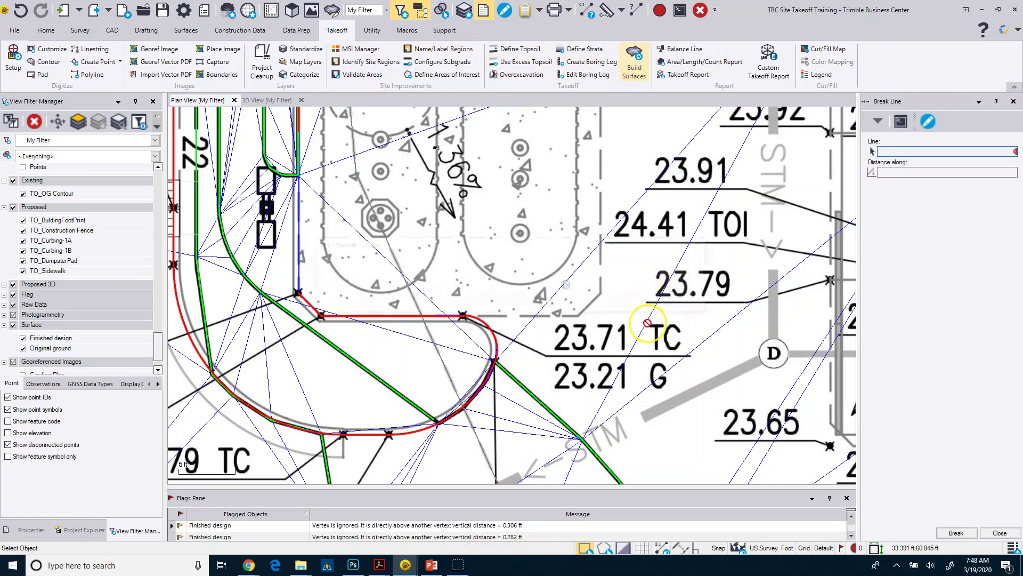
left_click(686, 300)
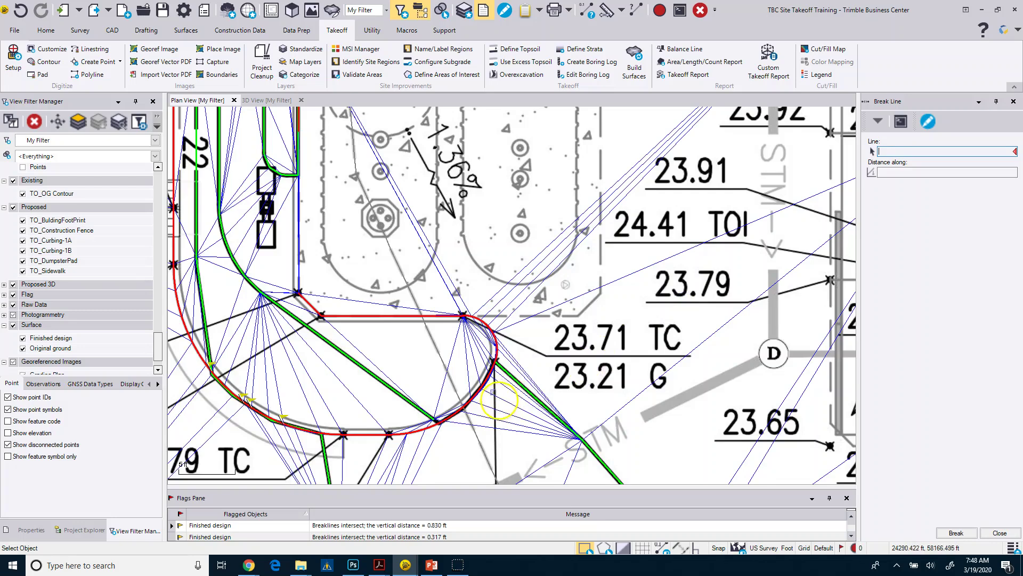
Break the 22 FG-Countours linestring where it first meets the curb on the island's rounded end, beyond the 21.40 G spot
scroll(498, 399, "up", 5)
scroll(493, 382, "down", 7)
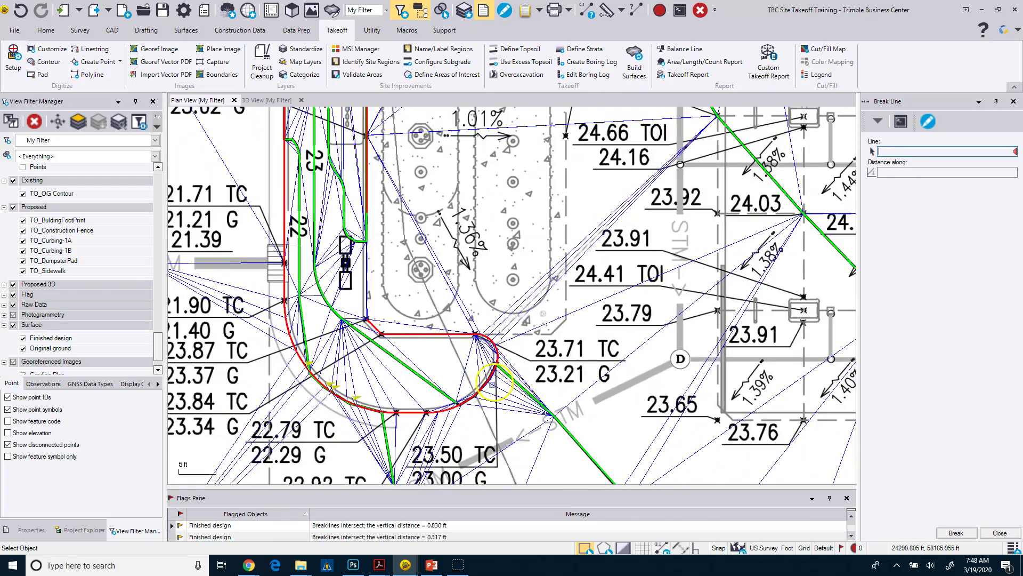
scroll(435, 422, "up", 3)
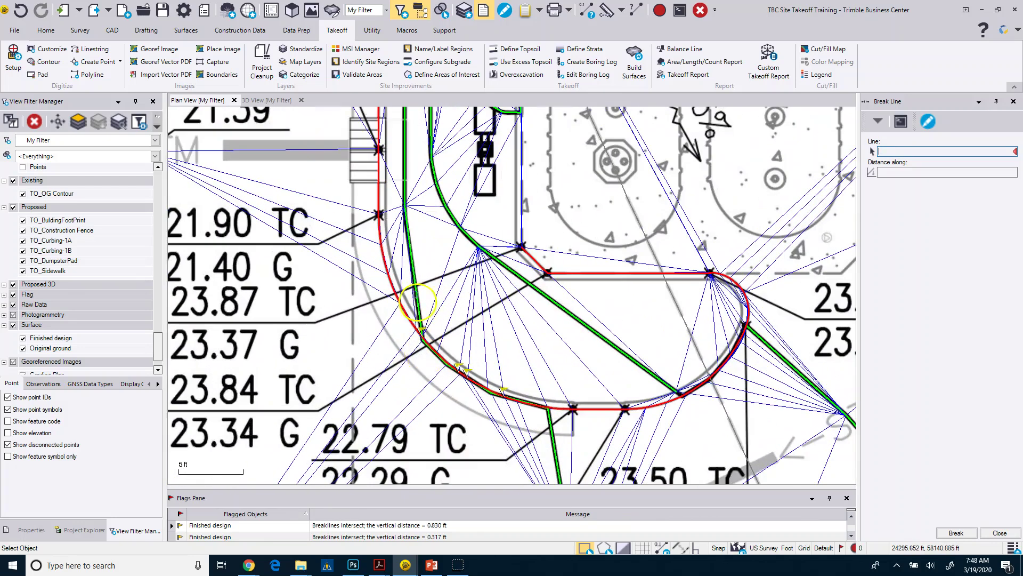
left_click(415, 294)
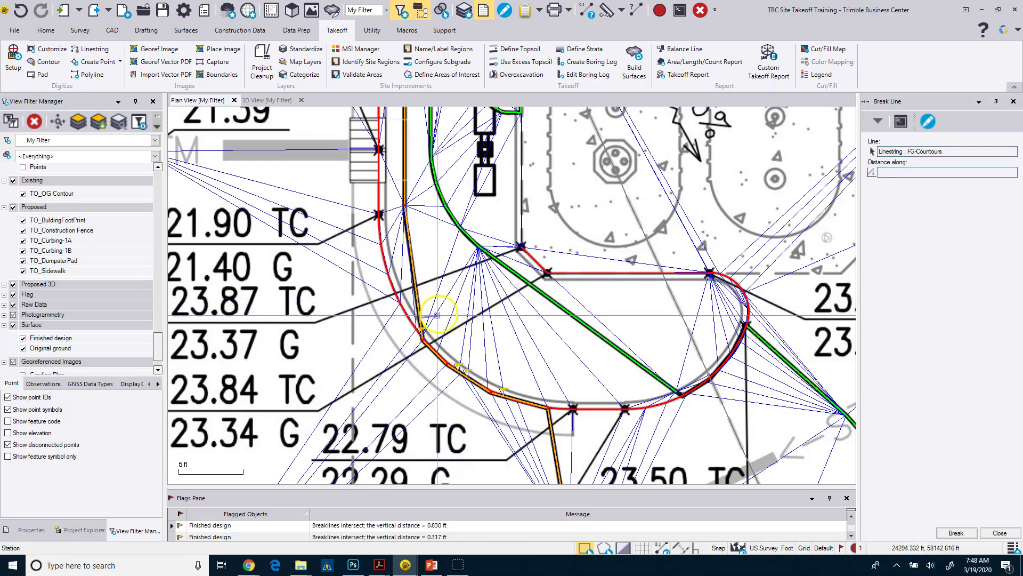
scroll(421, 312, "up", 5)
left_click(424, 318)
Break the 22 contour where it leaves the curb near the 22.79 TC spot and delete the piece along the curb
scroll(446, 354, "down", 5)
middle_click_drag(498, 389, 505, 327)
scroll(507, 330, "up", 4)
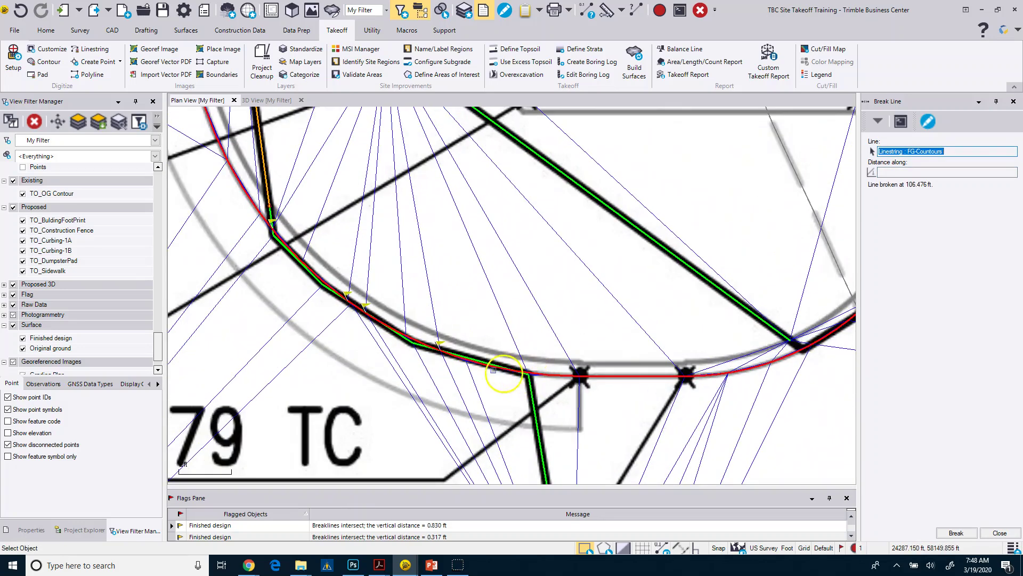
left_click(468, 360)
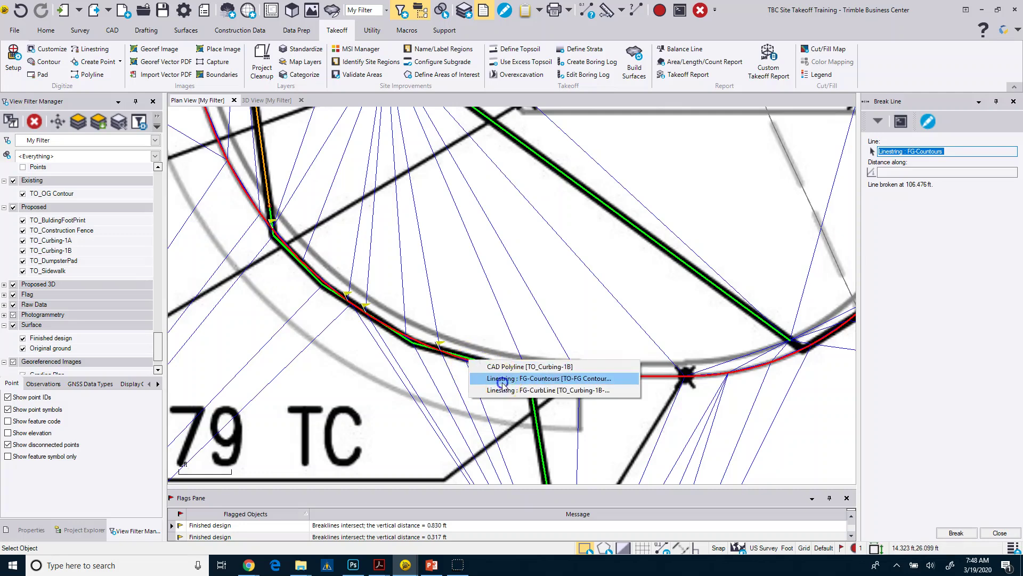
left_click(503, 379)
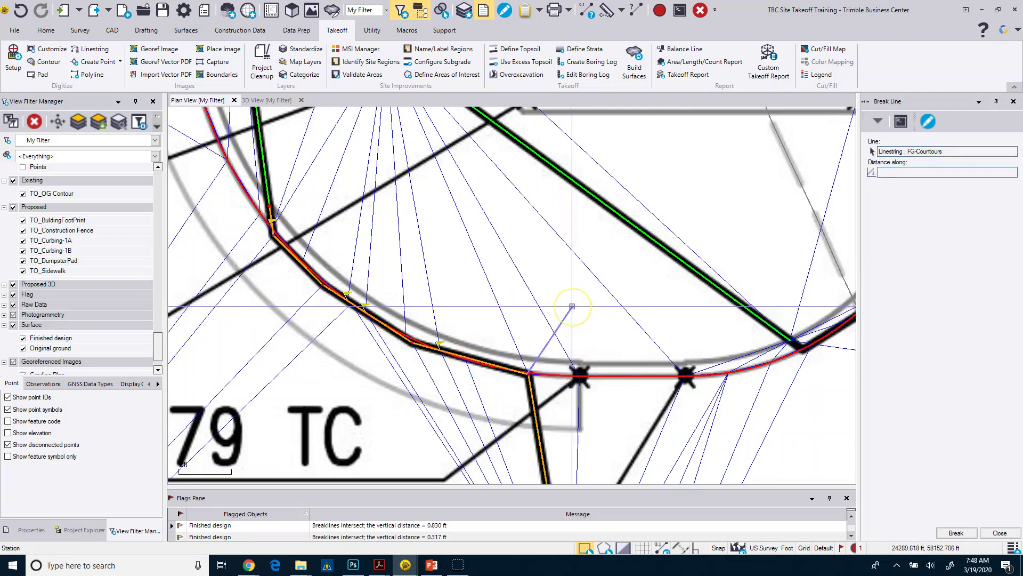
left_click(572, 307)
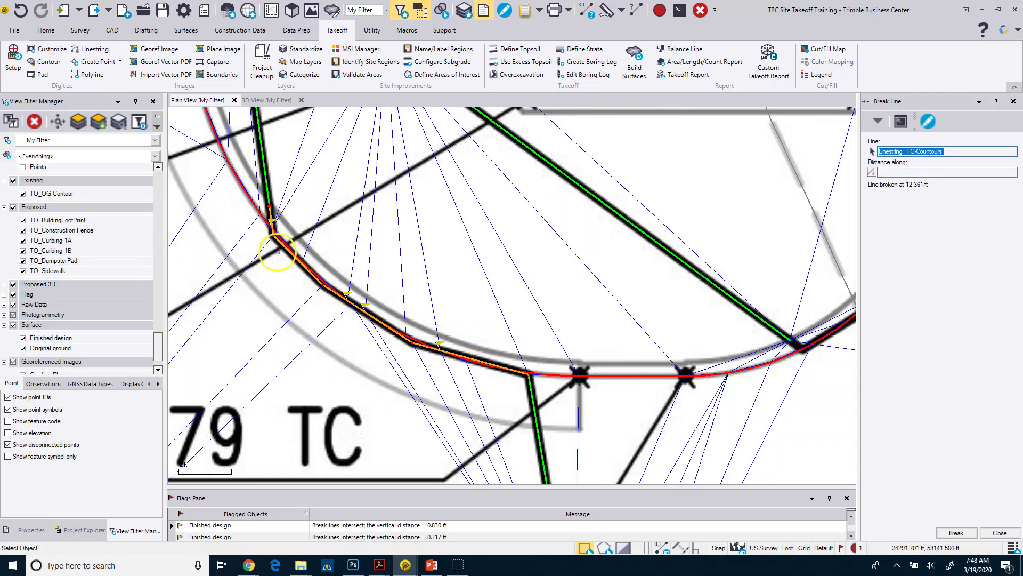
left_click(698, 9)
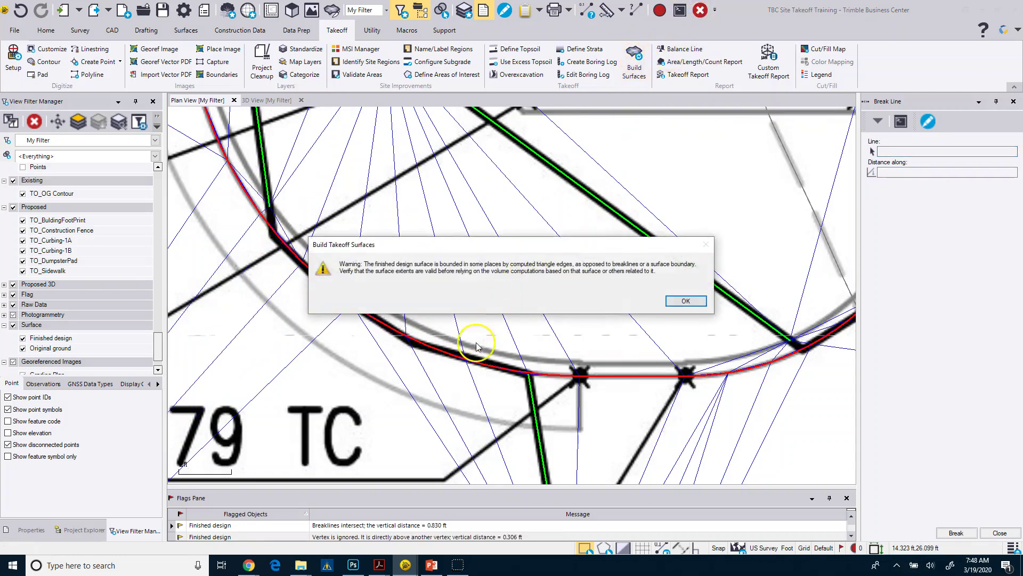
Acknowledge the surface-extents warning and inspect the rebuilt finished design in 3D around the island's curb and trimmed contours
left_click(688, 300)
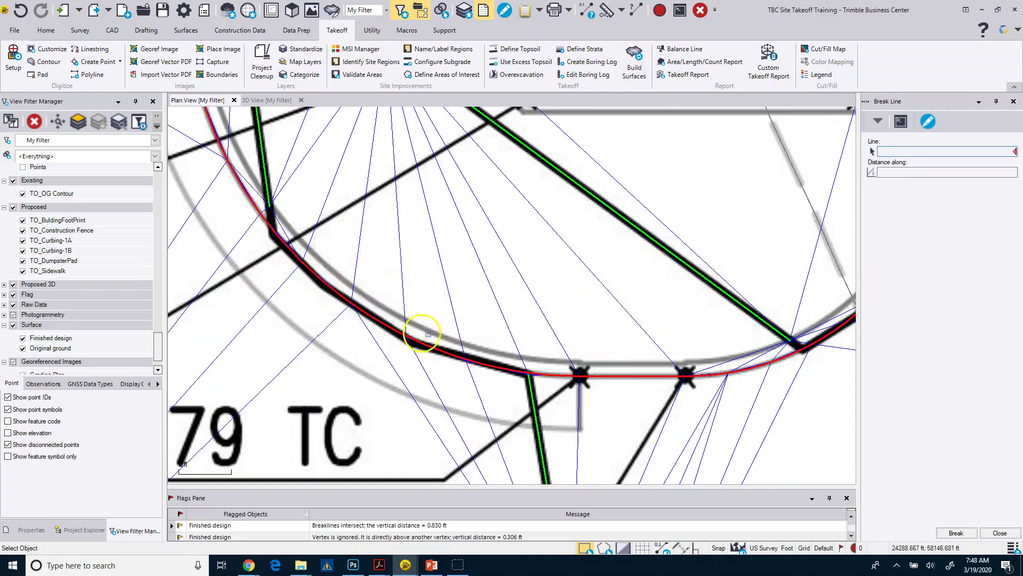
scroll(495, 340, "down", 4)
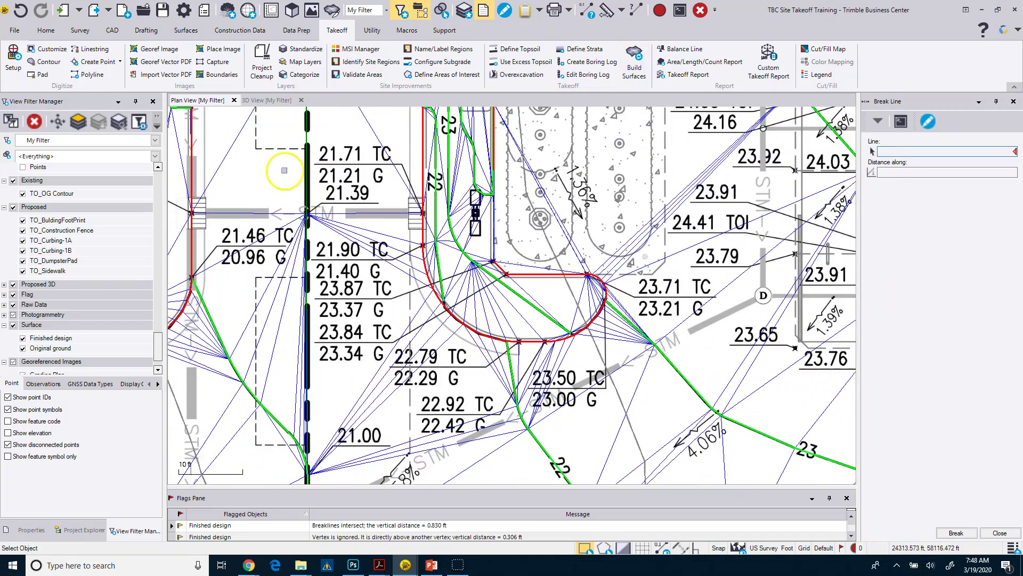
left_click(277, 102)
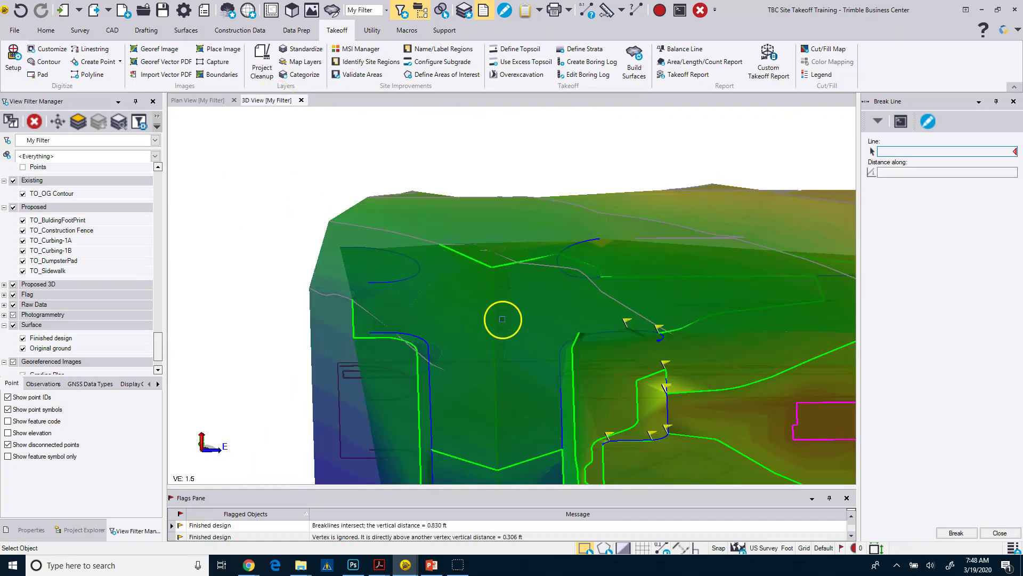
middle_click_drag(500, 384, 539, 331)
scroll(473, 327, "up", 3)
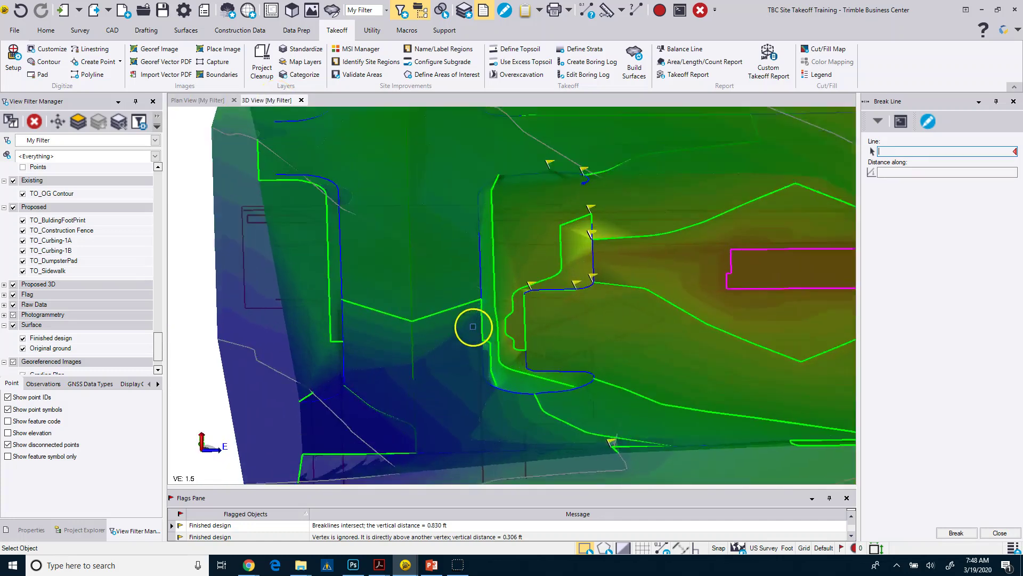
mouse_move(461, 327)
middle_mouse_down()
mouse_move(469, 373)
mouse_move(498, 320)
mouse_move(467, 330)
middle_mouse_up()
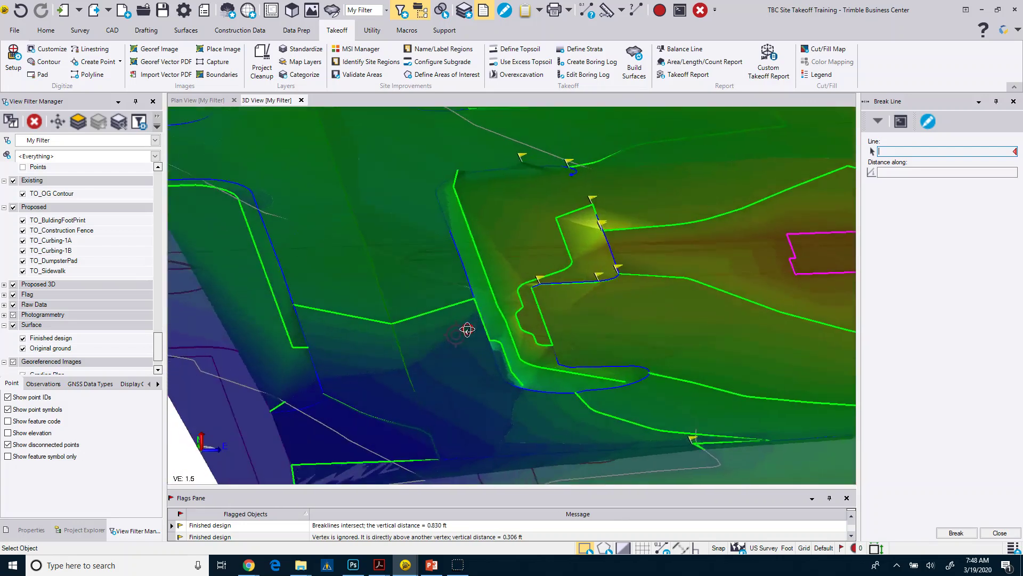
scroll(468, 329, "down", 3)
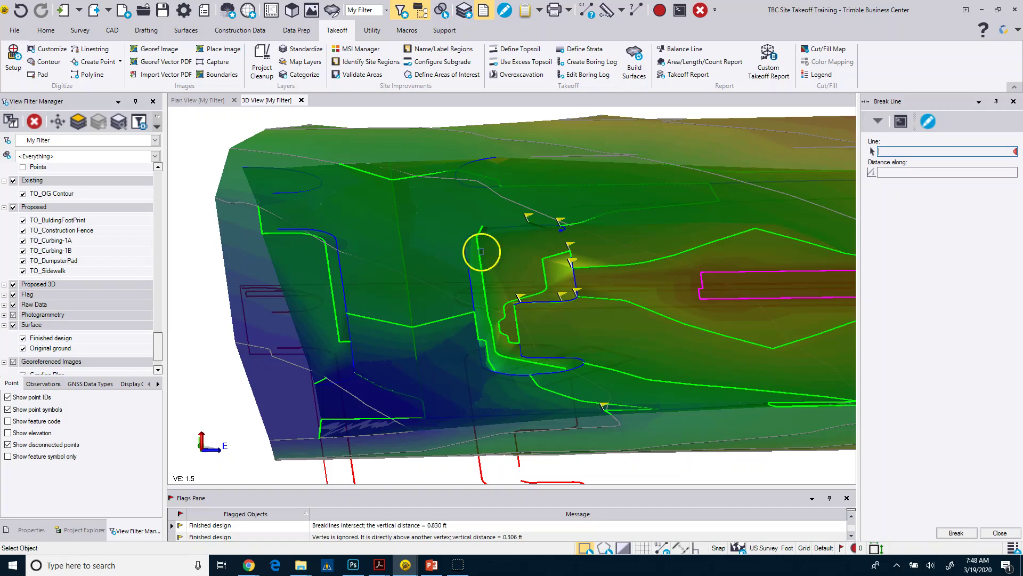
Back in plan, choose the 24 FG-Countours linestring near the 24.74 TC spot for breaking and trace its path along the island curb
left_click(212, 103)
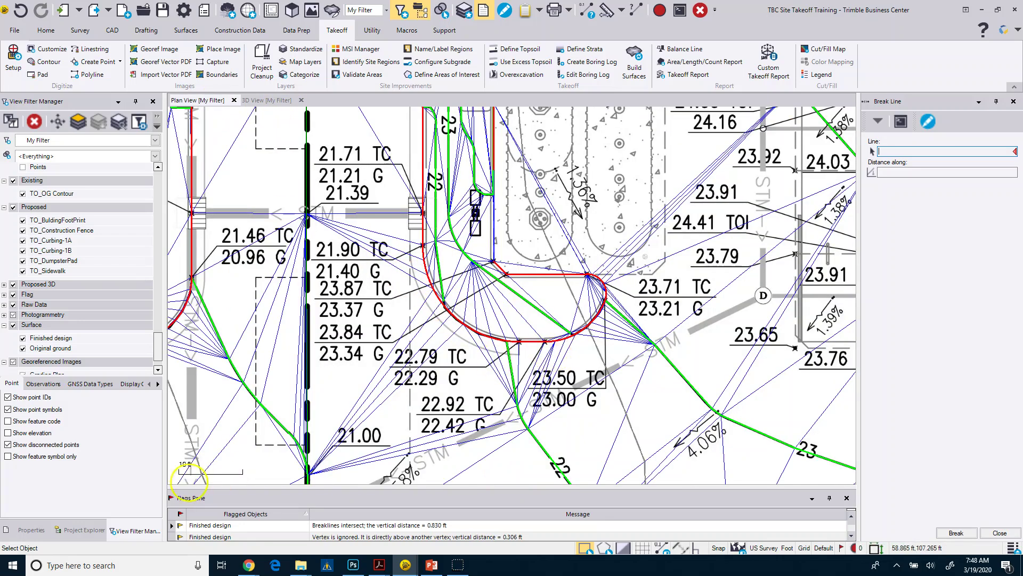
scroll(373, 392, "down", 3)
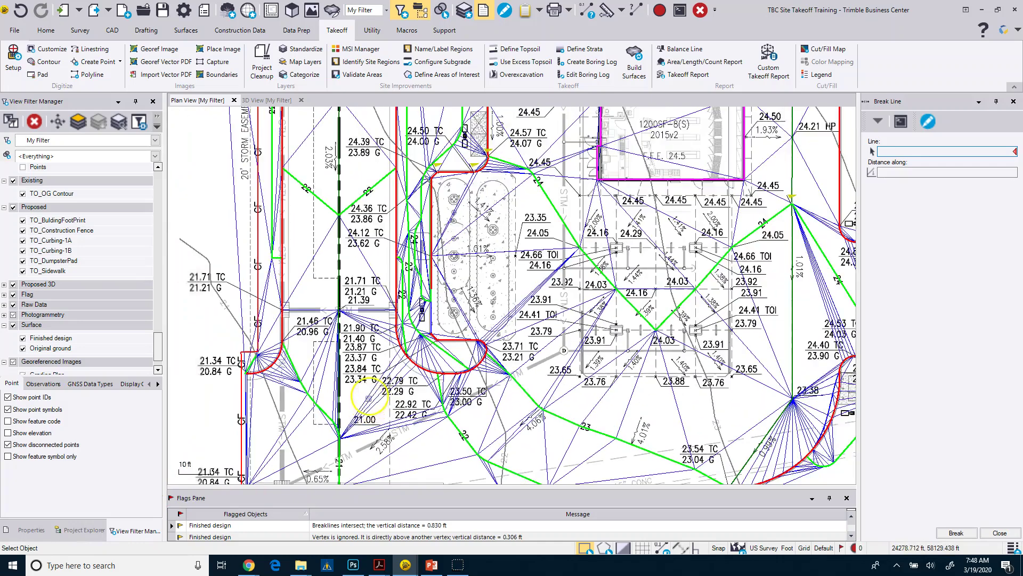
scroll(381, 479, "down", 1)
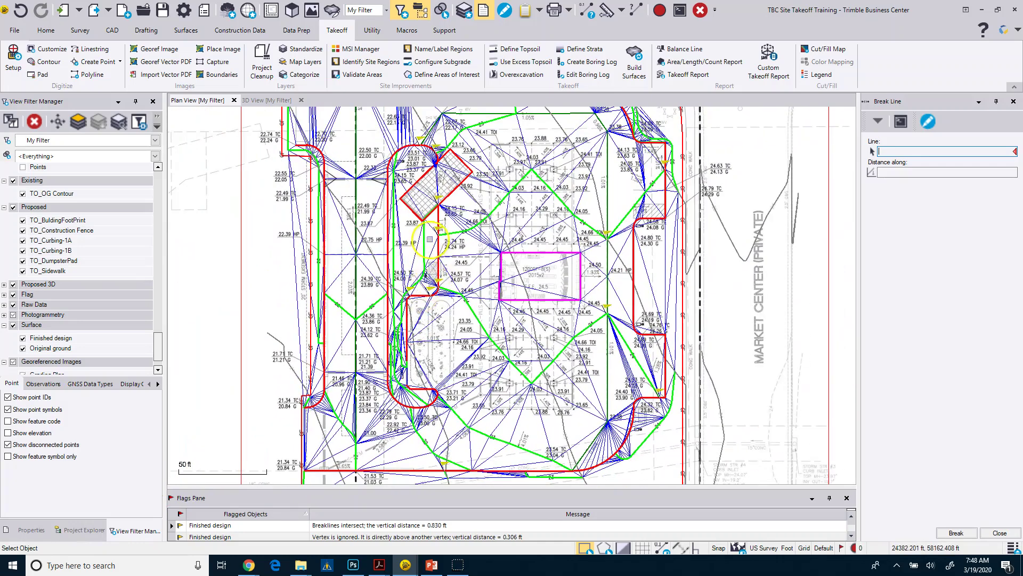
scroll(421, 293, "up", 4)
left_click(474, 220)
scroll(479, 245, "up", 2)
scroll(437, 270, "down", 2)
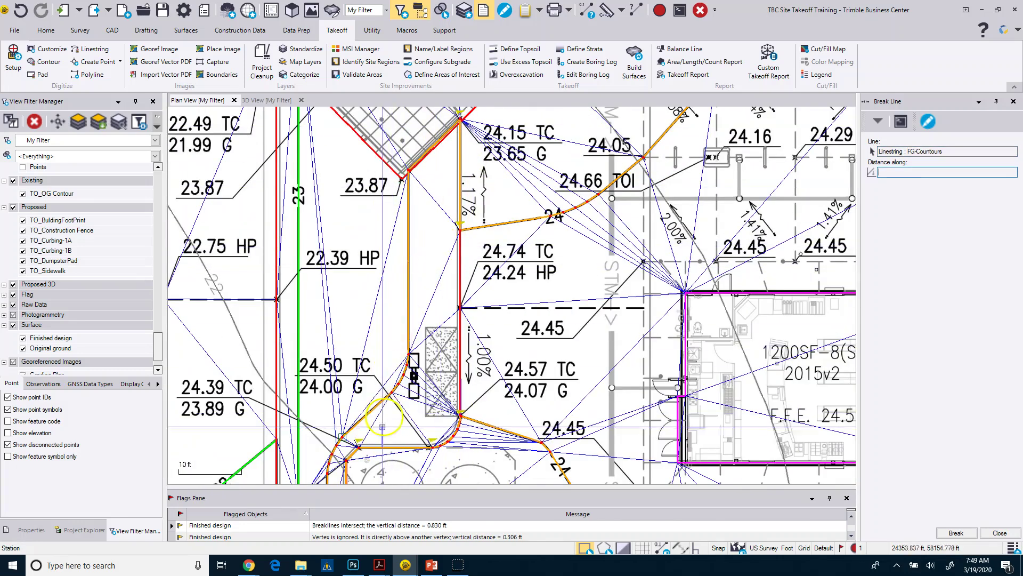
middle_click_drag(431, 445, 451, 339)
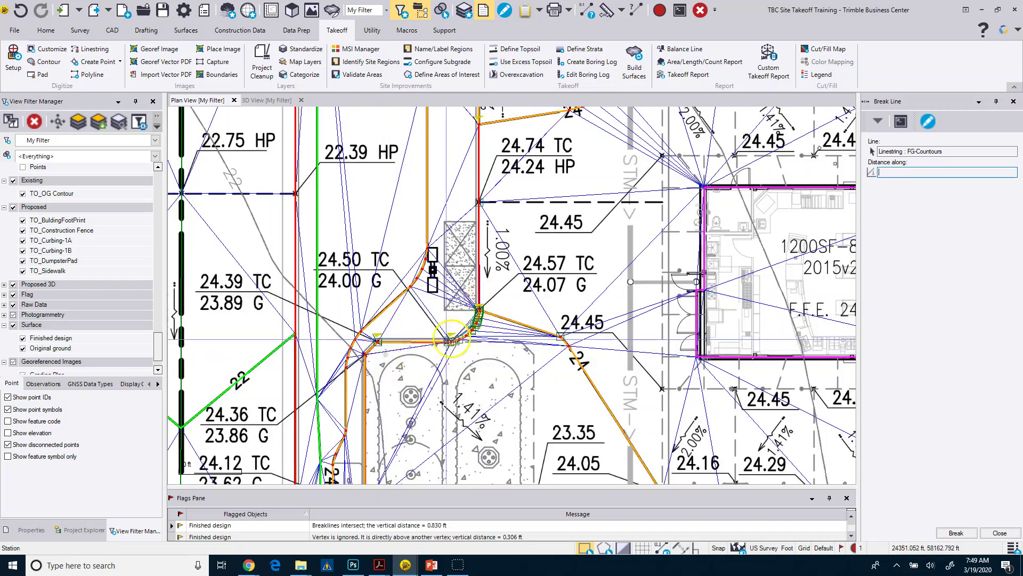
middle_click_drag(376, 447, 414, 342)
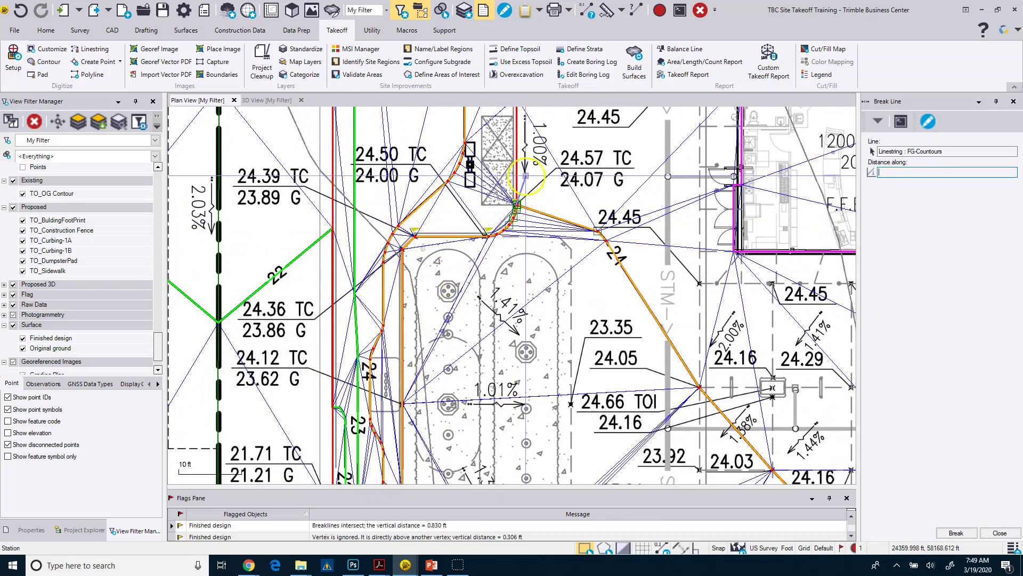
scroll(525, 175, "down", 2)
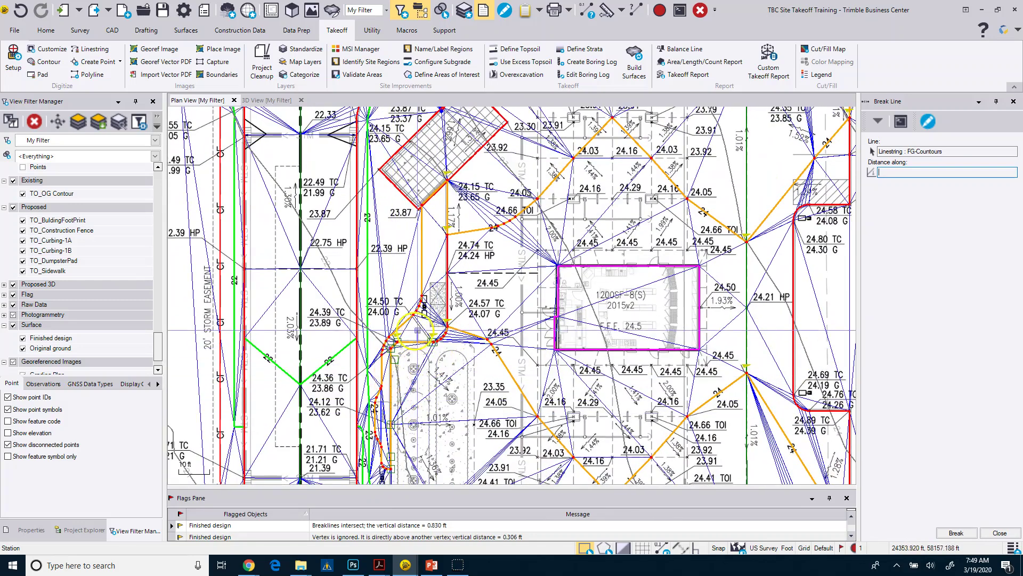